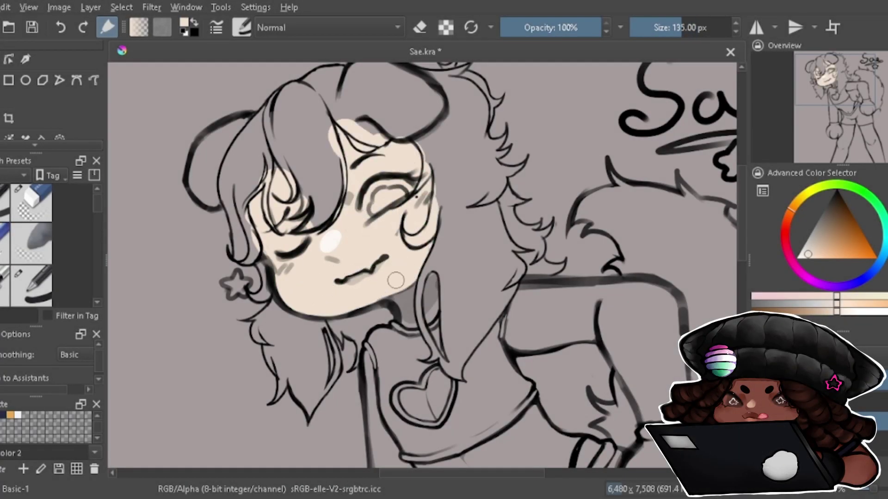
# Paint flat skin colour over the lower and upper arm.
pyautogui.scroll(-5, 433, 287)
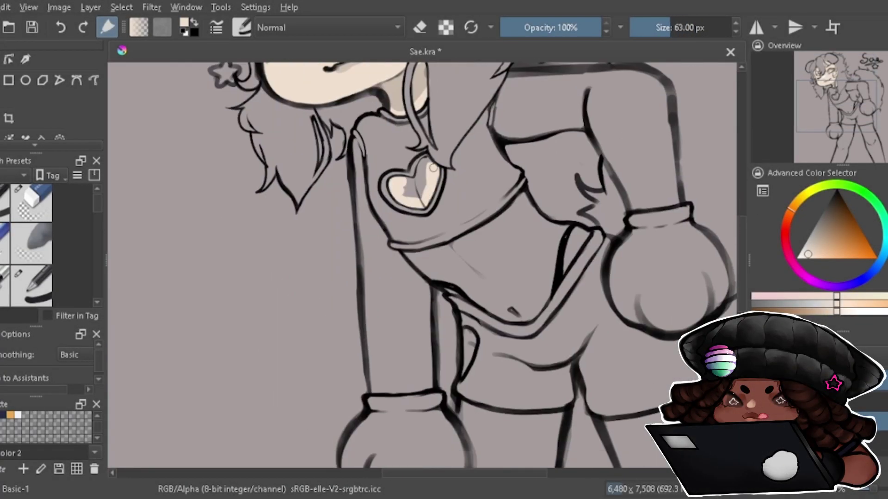
pyautogui.moveTo(354, 139); pyautogui.dragTo(422, 285)
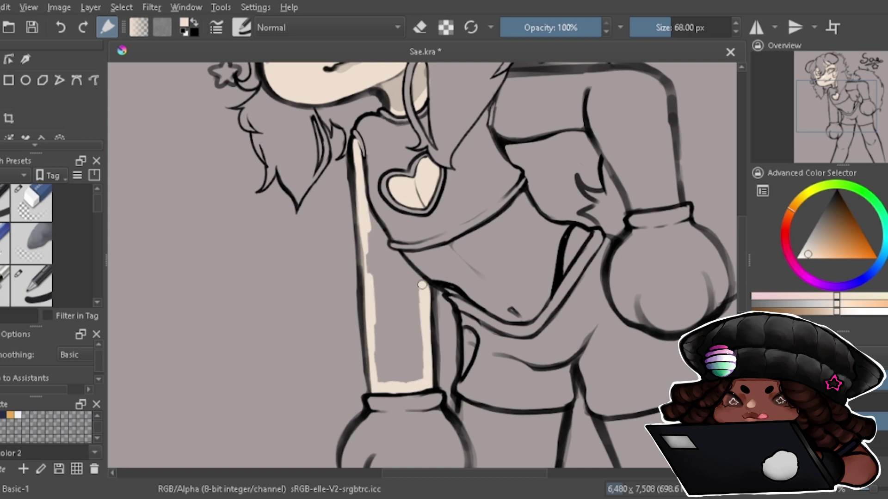
pyautogui.moveTo(368, 210); pyautogui.dragTo(407, 370)
pyautogui.click(31, 286)
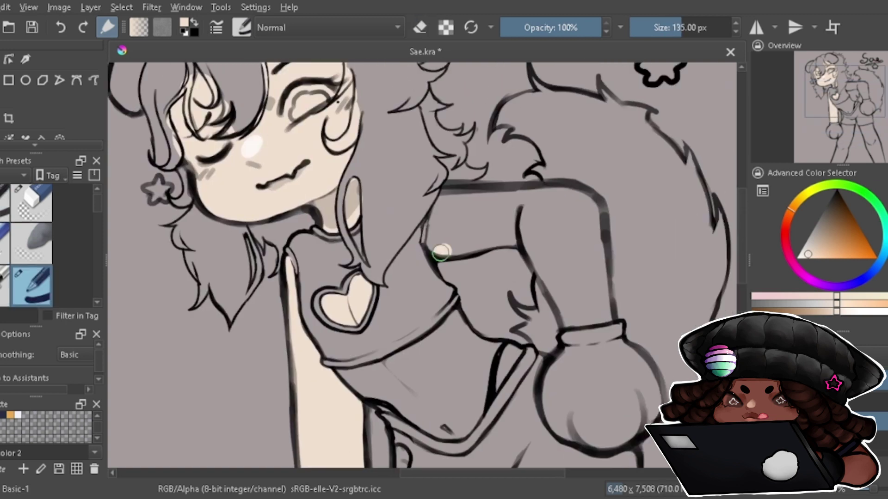
pyautogui.scroll(5, 416, 254)
pyautogui.moveTo(523, 227)
pyautogui.mouseDown()
pyautogui.moveTo(437, 227)
pyautogui.moveTo(555, 236)
pyautogui.mouseUp()
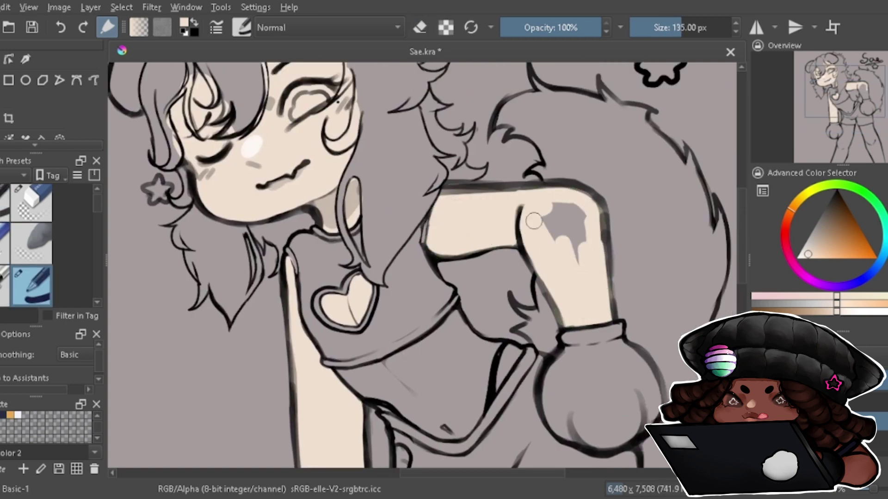
# Fill the midriff with flat skin colour.
pyautogui.click(828, 159)
pyautogui.click(833, 111)
pyautogui.moveTo(481, 286); pyautogui.dragTo(569, 249)
pyautogui.moveTo(578, 213)
pyautogui.mouseDown()
pyautogui.moveTo(440, 259)
pyautogui.moveTo(564, 228)
pyautogui.moveTo(462, 249)
pyautogui.mouseUp()
pyautogui.click(832, 134)
pyautogui.moveTo(485, 152)
pyautogui.mouseDown()
pyautogui.moveTo(490, 195)
pyautogui.moveTo(416, 453)
pyautogui.mouseUp()
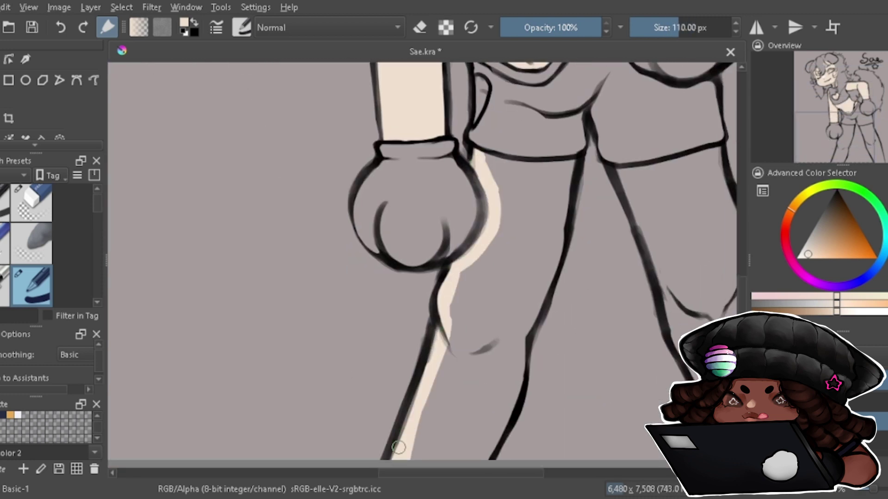
# Fill the left leg and the right leg below the shorts with skin colour.
pyautogui.moveTo(439, 347)
pyautogui.mouseDown()
pyautogui.moveTo(472, 424)
pyautogui.moveTo(520, 179)
pyautogui.mouseUp()
pyautogui.click(855, 138)
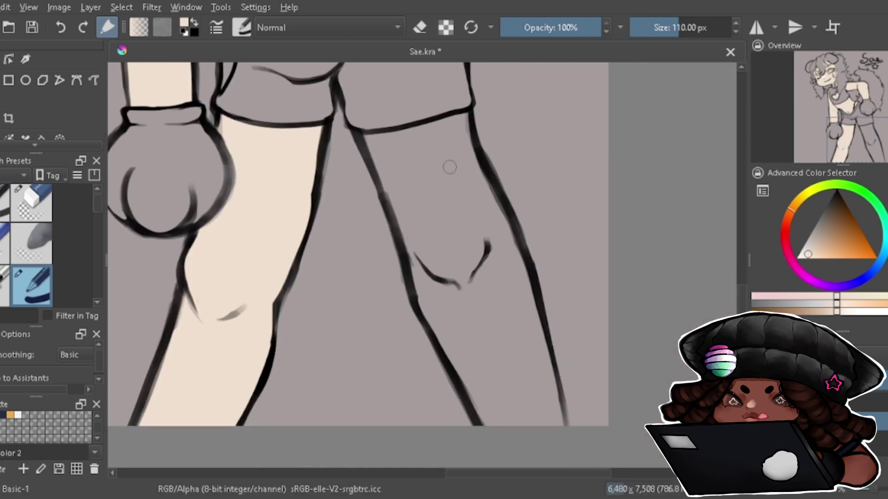
pyautogui.moveTo(462, 132)
pyautogui.mouseDown()
pyautogui.moveTo(371, 147)
pyautogui.moveTo(476, 387)
pyautogui.moveTo(541, 386)
pyautogui.moveTo(417, 208)
pyautogui.moveTo(452, 170)
pyautogui.mouseUp()
# Use an enlarged eraser to lighten stray sketch lines on the cheek and face.
pyautogui.click(814, 74)
pyautogui.press('e')
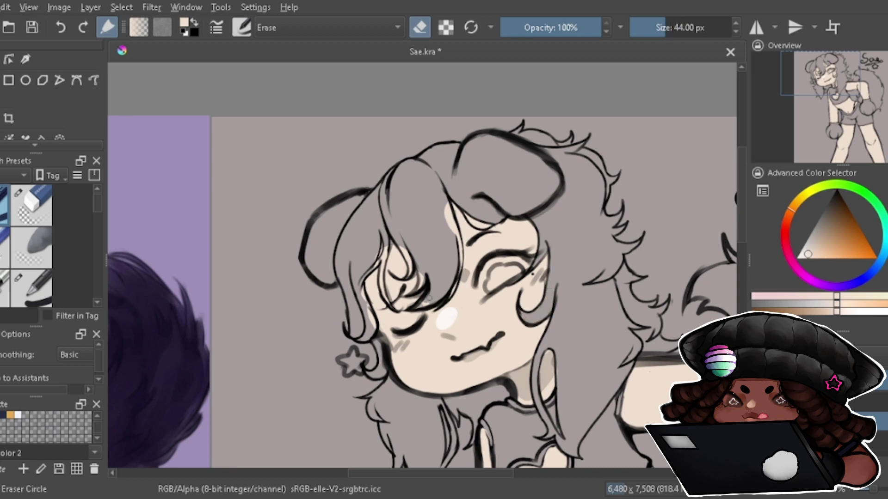
pyautogui.press(']')
pyautogui.press(']')
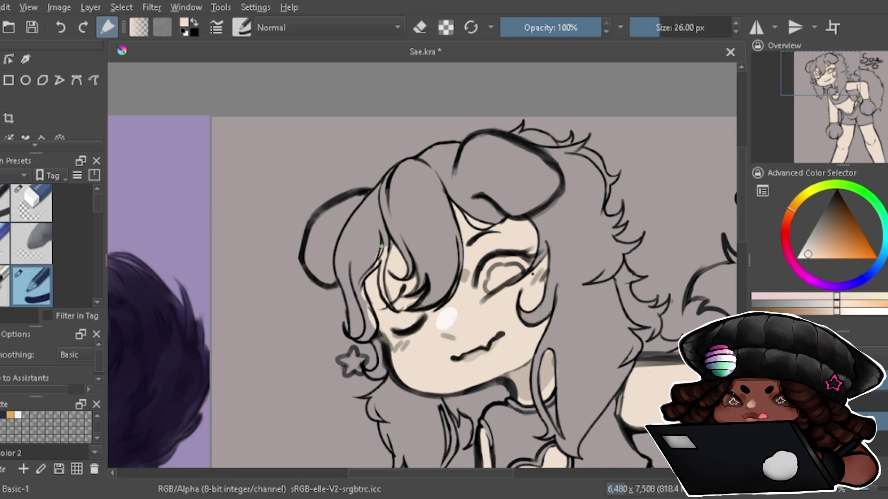
pyautogui.press(']')
pyautogui.press(']')
pyautogui.scroll(5, 400, 259)
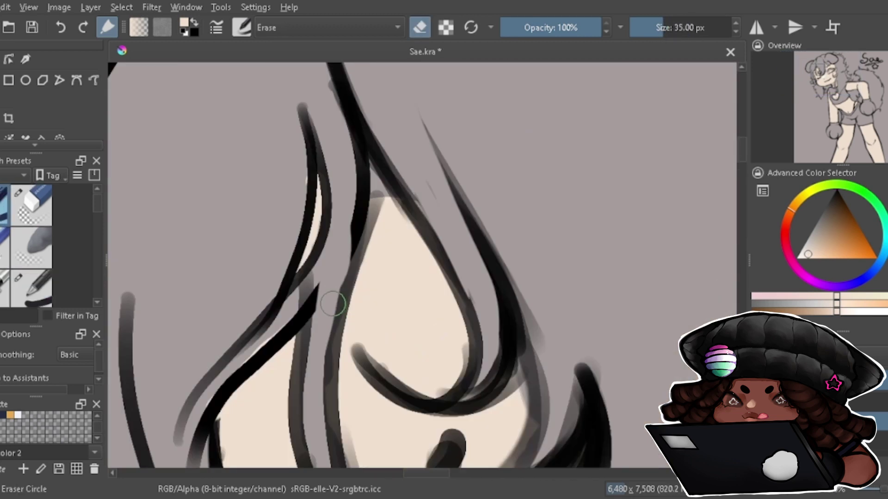
pyautogui.scroll(-2, 291, 185)
pyautogui.scroll(-2, 347, 199)
pyautogui.scroll(-2, 416, 213)
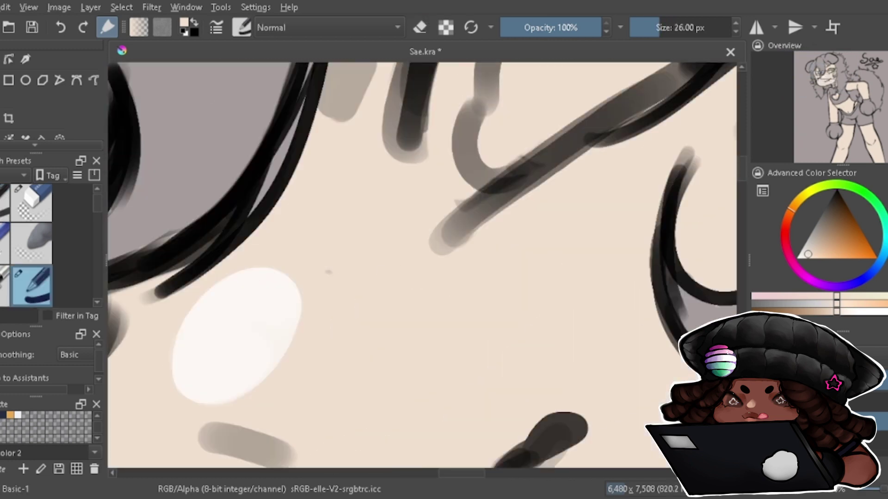
pyautogui.moveTo(441, 217); pyautogui.dragTo(553, 181)
pyautogui.moveTo(685, 139); pyautogui.dragTo(685, 259)
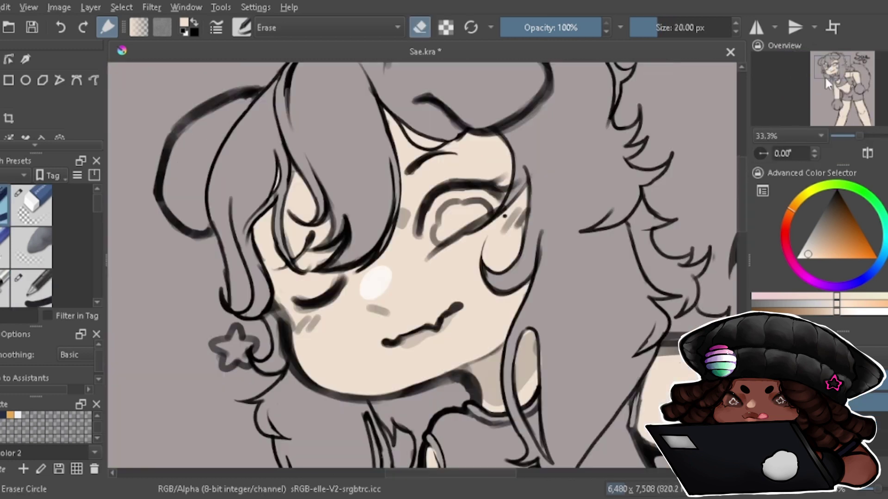
pyautogui.scroll(-3, 505, 216)
pyautogui.scroll(1, 268, 268)
pyautogui.scroll(1, 324, 305)
pyautogui.press(']')
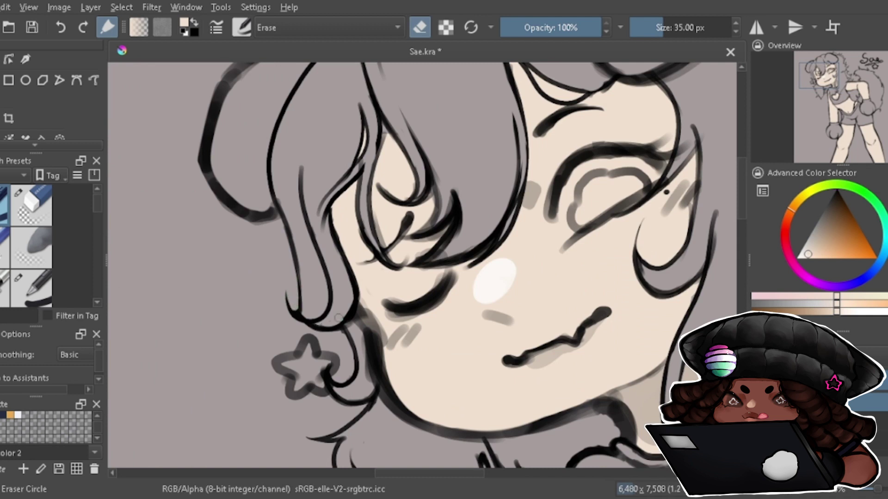
# Return to the basic brush for flat colouring and zoom out to the whole canvas.
pyautogui.press('/')
pyautogui.keyDown('ctrl'); pyautogui.click(393, 301); pyautogui.keyUp('ctrl')
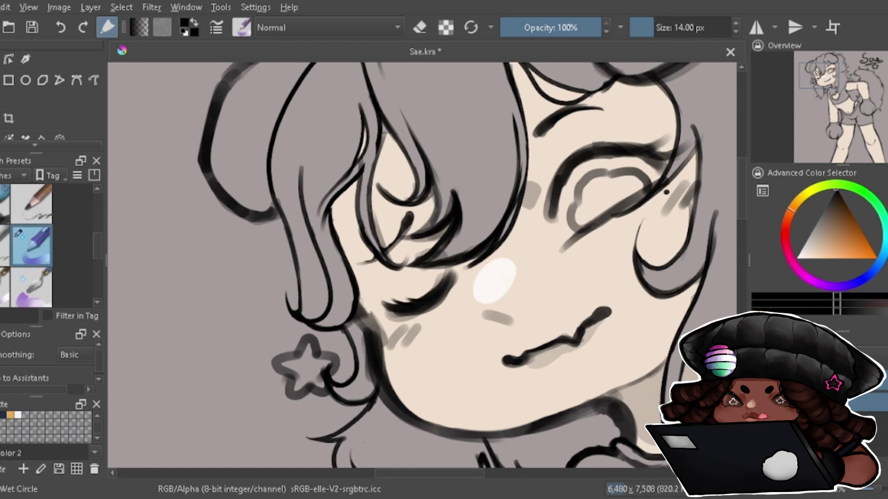
pyautogui.scroll(-1, 14, 175)
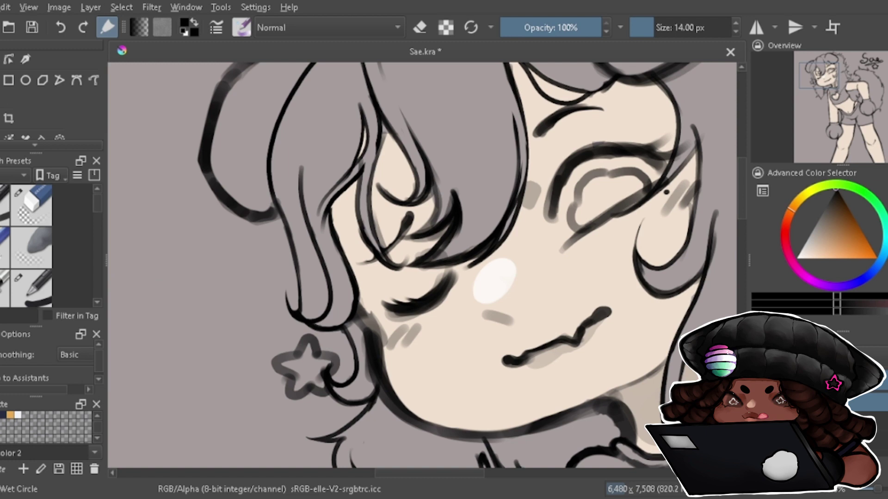
pyautogui.scroll(-2, 99, 238)
pyautogui.click(32, 284)
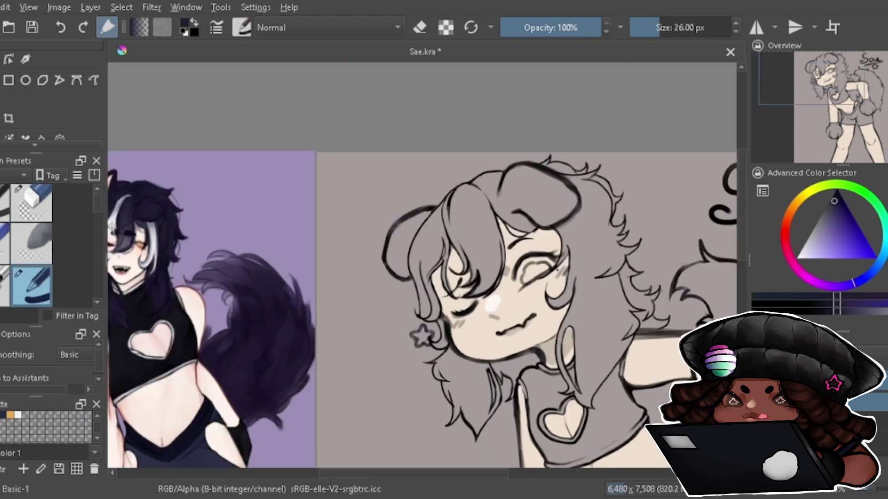
pyautogui.press('-')
pyautogui.press('-')
pyautogui.press('-')
# Paint the hair dark navy, including the strands near the star earring.
pyautogui.moveTo(418, 203); pyautogui.dragTo(403, 268)
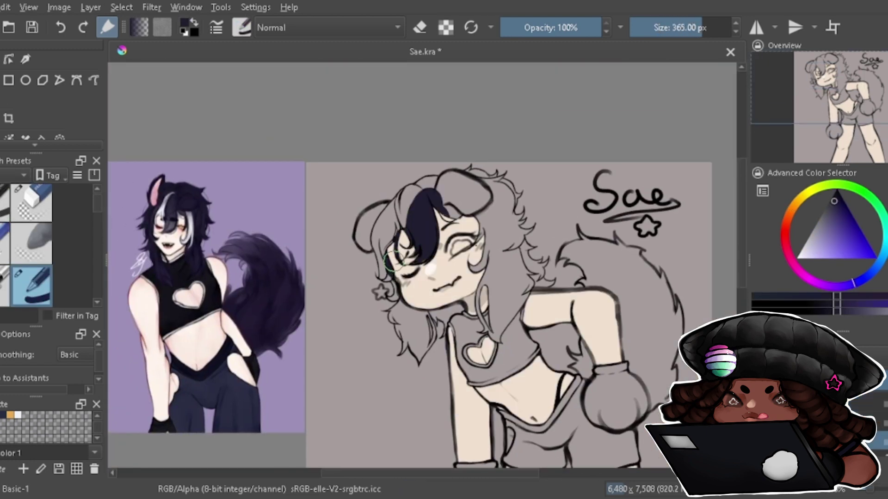
pyautogui.moveTo(393, 194)
pyautogui.mouseDown()
pyautogui.moveTo(467, 189)
pyautogui.moveTo(490, 333)
pyautogui.mouseUp()
pyautogui.moveTo(491, 241)
pyautogui.mouseDown()
pyautogui.moveTo(522, 271)
pyautogui.moveTo(481, 185)
pyautogui.moveTo(406, 192)
pyautogui.moveTo(372, 224)
pyautogui.moveTo(389, 296)
pyautogui.mouseUp()
pyautogui.press('/')
pyautogui.press('/')
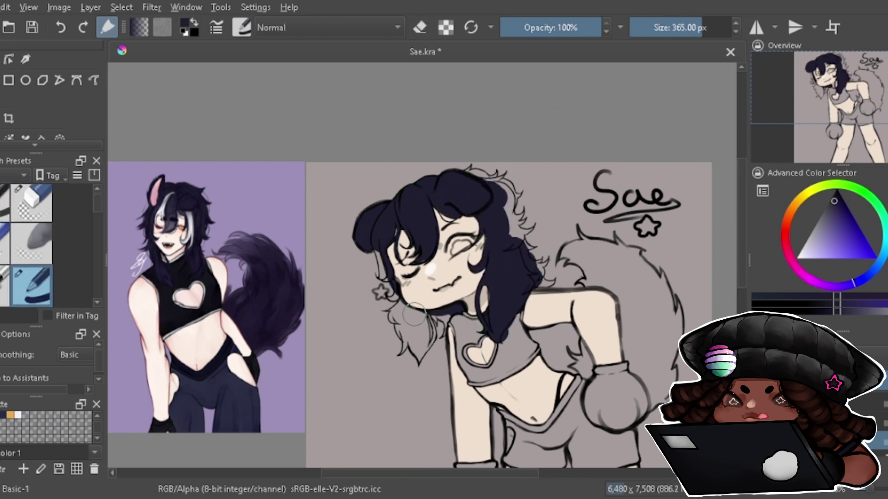
pyautogui.scroll(3, 365, 245)
pyautogui.press('/')
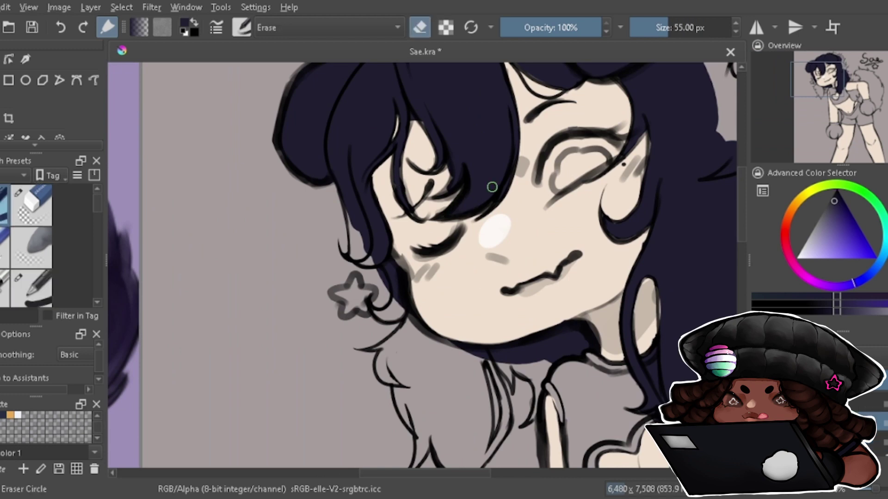
pyautogui.press('/')
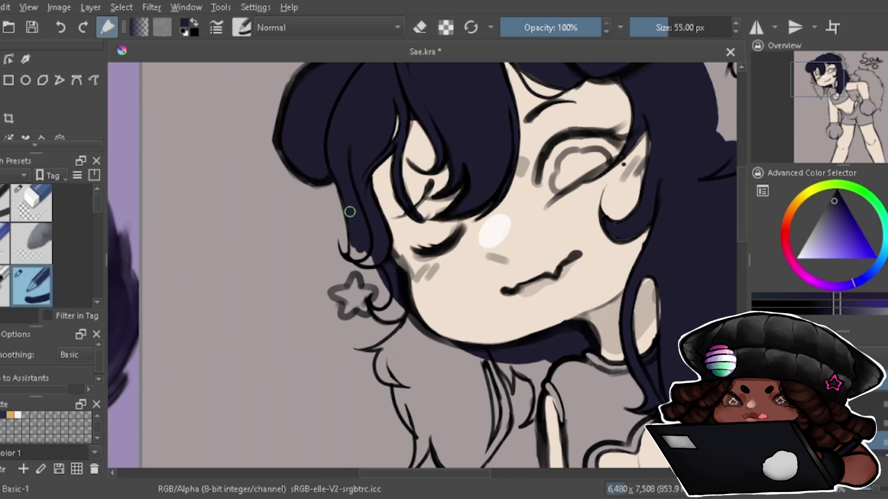
pyautogui.moveTo(348, 209); pyautogui.dragTo(365, 259)
pyautogui.press('/')
pyautogui.press('/')
pyautogui.moveTo(398, 319)
pyautogui.mouseDown()
pyautogui.moveTo(406, 188)
pyautogui.moveTo(414, 222)
pyautogui.moveTo(414, 194)
pyautogui.moveTo(464, 265)
pyautogui.moveTo(428, 291)
pyautogui.mouseUp()
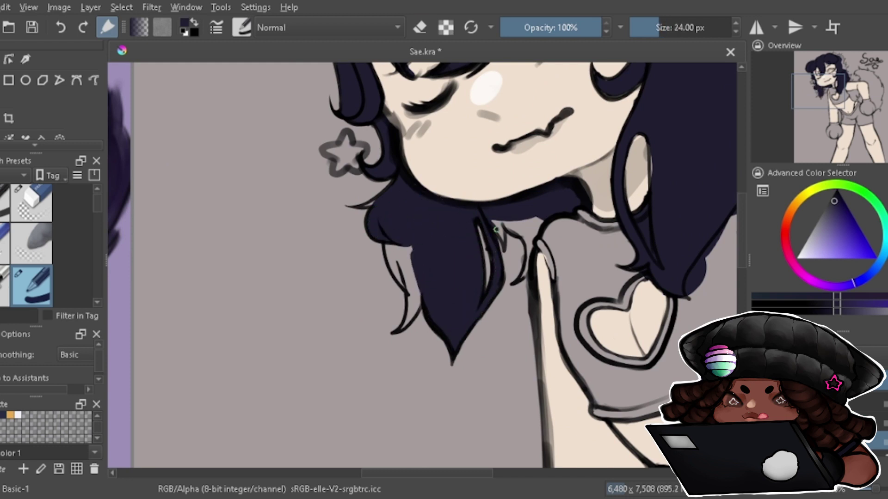
# Fill the gaps, top and right edge of the hair with navy.
pyautogui.moveTo(495, 229); pyautogui.dragTo(530, 234)
pyautogui.moveTo(388, 243); pyautogui.dragTo(414, 311)
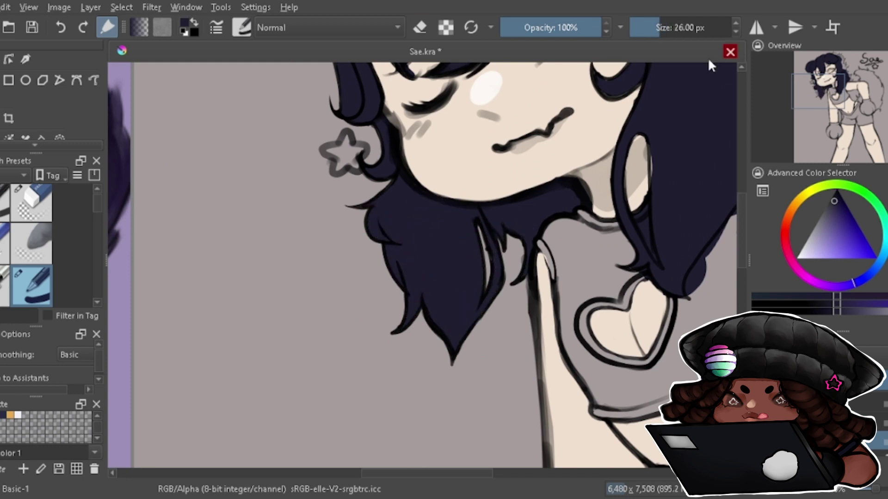
pyautogui.press('e')
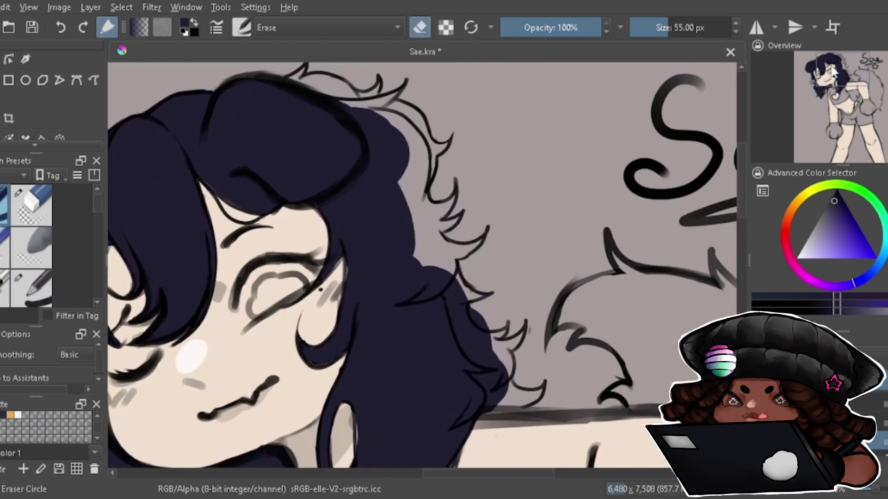
pyautogui.press('e')
pyautogui.moveTo(398, 182)
pyautogui.mouseDown()
pyautogui.moveTo(441, 209)
pyautogui.moveTo(442, 311)
pyautogui.mouseUp()
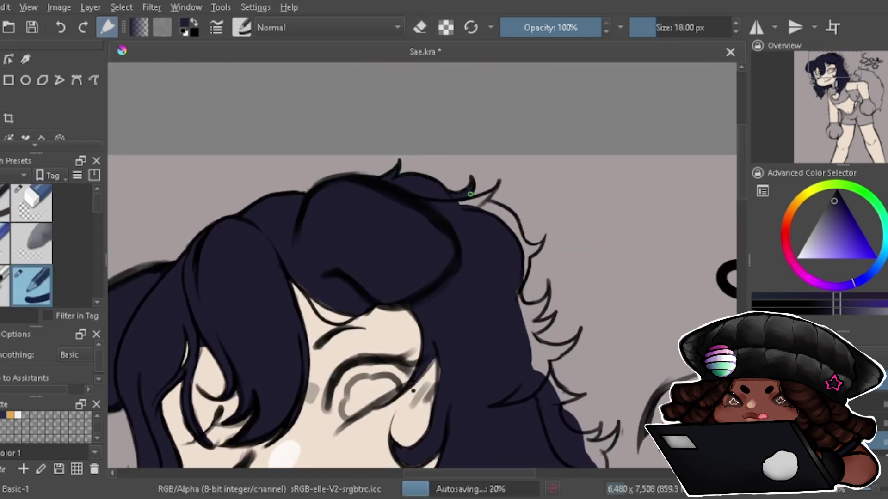
pyautogui.moveTo(509, 208)
pyautogui.mouseDown()
pyautogui.moveTo(505, 307)
pyautogui.moveTo(463, 179)
pyautogui.mouseUp()
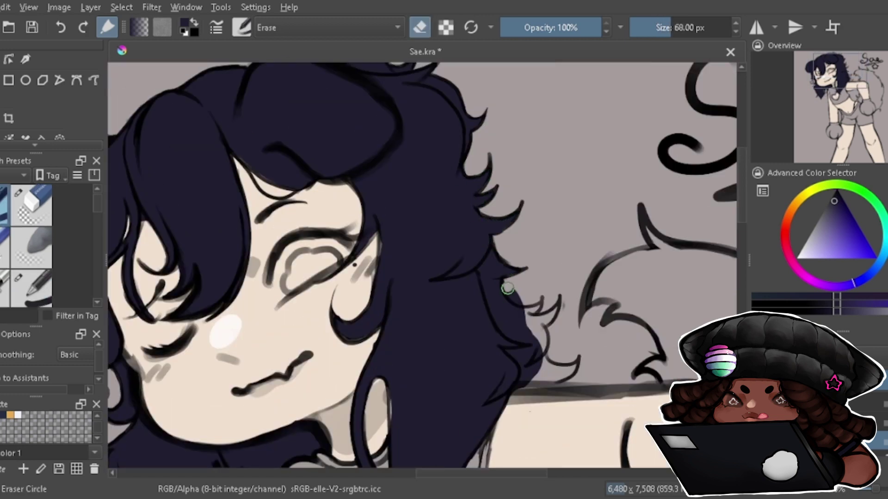
pyautogui.moveTo(494, 261); pyautogui.dragTo(551, 380)
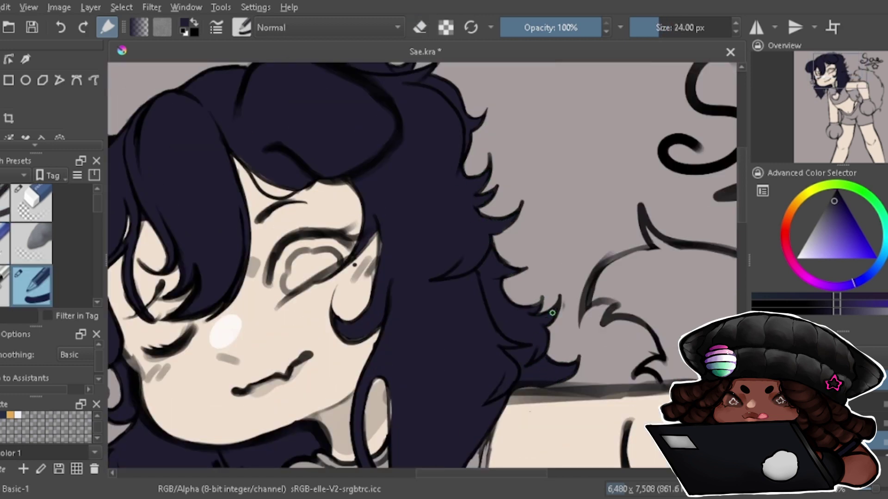
# Paint navy along the fur edge and arm, undoing an accidental background fill.
pyautogui.moveTo(552, 313); pyautogui.dragTo(251, 146)
pyautogui.scroll(-1, 47, 142)
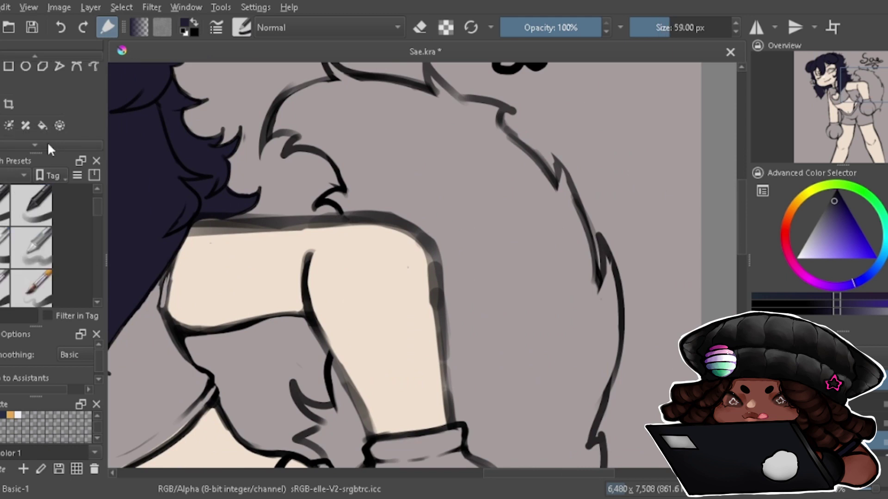
pyautogui.click(42, 111)
pyautogui.click(389, 157)
pyautogui.hotkey('ctrl', 'z')
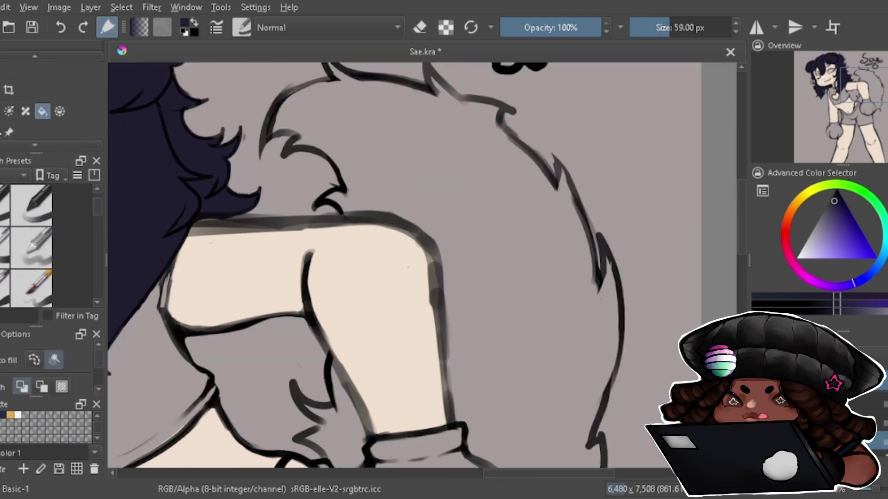
pyautogui.press('b')
pyautogui.moveTo(337, 204)
pyautogui.mouseDown()
pyautogui.moveTo(284, 124)
pyautogui.moveTo(333, 150)
pyautogui.moveTo(453, 386)
pyautogui.mouseUp()
# Outline the upper tail fur in navy and fill between the arm and fur edge.
pyautogui.scroll(5, 453, 386)
pyautogui.moveTo(355, 238); pyautogui.dragTo(501, 268)
pyautogui.press('[')
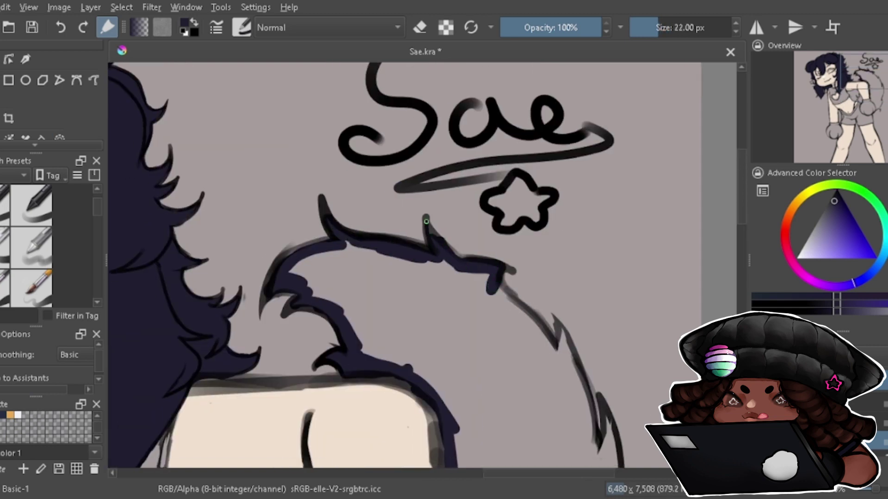
pyautogui.moveTo(423, 217); pyautogui.dragTo(462, 256)
pyautogui.moveTo(497, 274)
pyautogui.mouseDown()
pyautogui.moveTo(549, 336)
pyautogui.moveTo(601, 451)
pyautogui.mouseUp()
pyautogui.scroll(-5, 601, 451)
pyautogui.press(']')
pyautogui.moveTo(359, 284)
pyautogui.mouseDown()
pyautogui.moveTo(398, 342)
pyautogui.moveTo(488, 356)
pyautogui.moveTo(495, 154)
pyautogui.mouseUp()
pyautogui.press('f')
pyautogui.click(392, 142)
pyautogui.press('b')
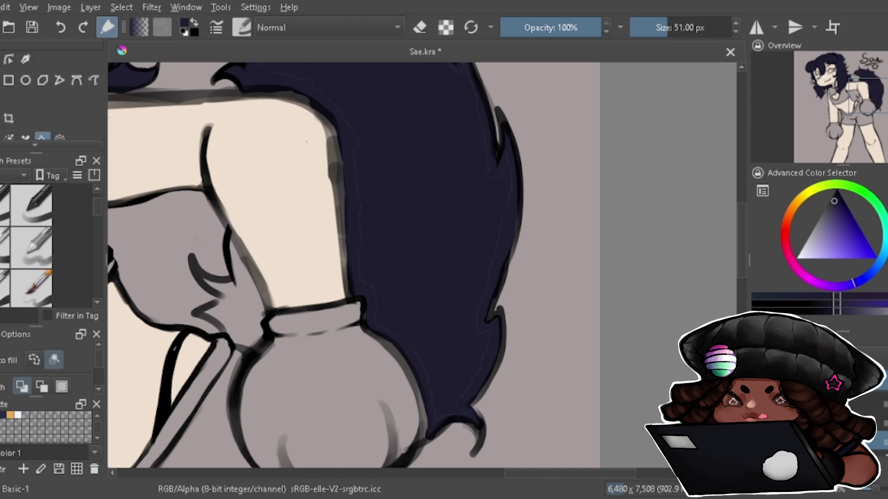
# Add navy shading along the inner arm.
pyautogui.scroll(5, 408, 206)
pyautogui.scroll(-5, 409, 206)
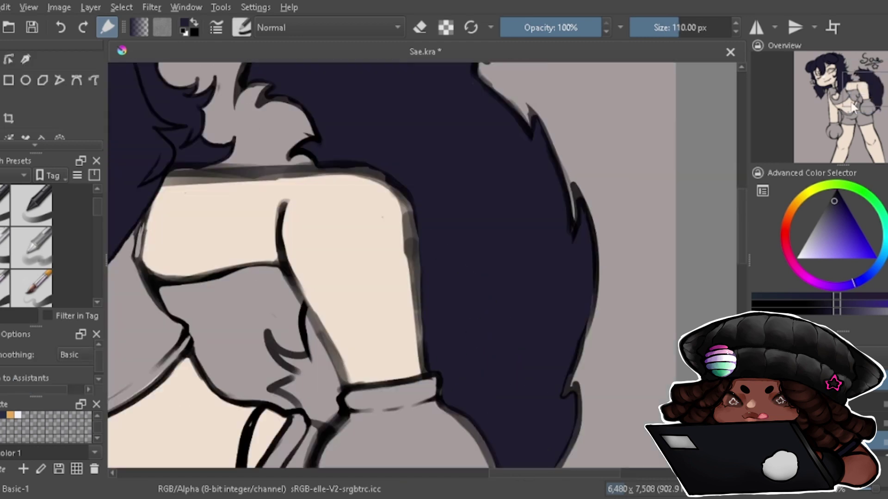
pyautogui.hscroll(-3, 341, 257)
pyautogui.press('[')
pyautogui.press('[')
pyautogui.press('[')
pyautogui.moveTo(341, 258)
pyautogui.mouseDown()
pyautogui.moveTo(405, 303)
pyautogui.moveTo(365, 333)
pyautogui.mouseUp()
pyautogui.press(']')
pyautogui.press(']')
pyautogui.press(']')
pyautogui.moveTo(365, 277); pyautogui.dragTo(398, 324)
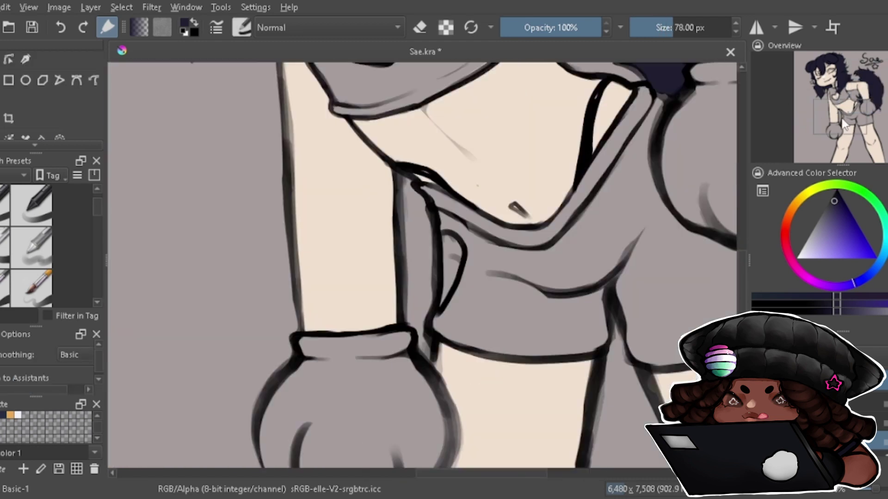
# Paint a white highlight streak down the hair's left side.
pyautogui.moveTo(827, 115); pyautogui.dragTo(800, 74)
pyautogui.moveTo(296, 135)
pyautogui.mouseDown()
pyautogui.moveTo(305, 226)
pyautogui.moveTo(326, 296)
pyautogui.mouseUp()
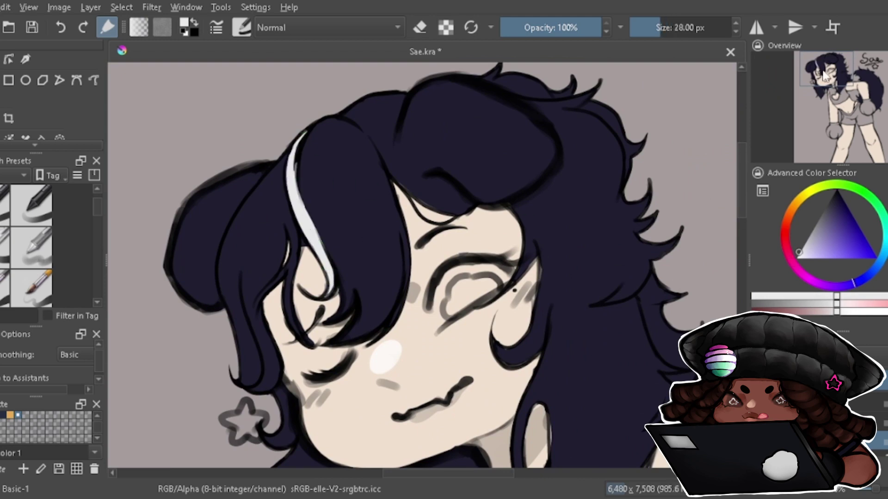
pyautogui.hscroll(3, 326, 295)
# Add a white streak to the right hair strand and paint the top dark navy around the heart.
pyautogui.moveTo(393, 344)
pyautogui.mouseDown()
pyautogui.moveTo(430, 198)
pyautogui.moveTo(466, 356)
pyautogui.mouseUp()
pyautogui.press('[')
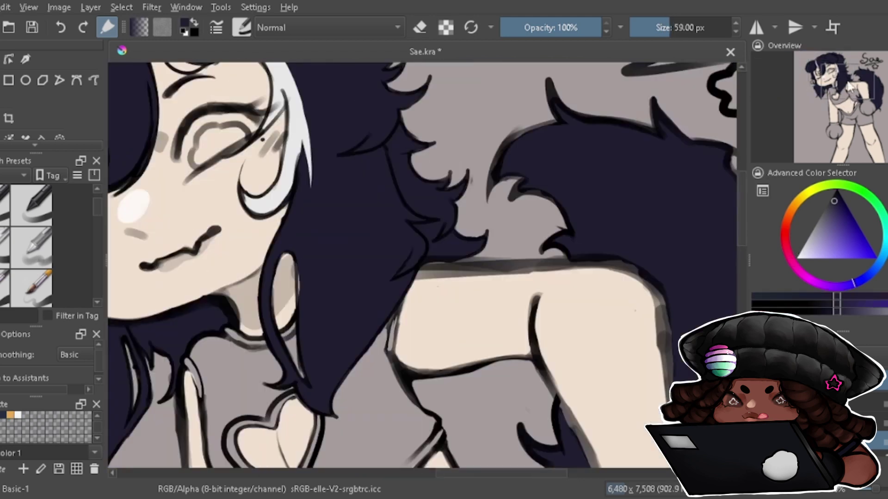
pyautogui.moveTo(833, 69); pyautogui.dragTo(838, 95)
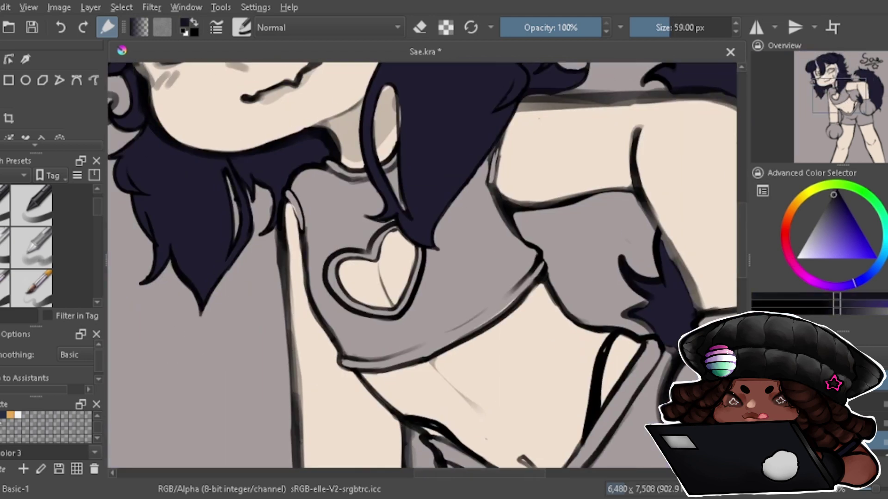
pyautogui.moveTo(499, 278); pyautogui.dragTo(351, 333)
pyautogui.moveTo(324, 208)
pyautogui.mouseDown()
pyautogui.moveTo(465, 196)
pyautogui.moveTo(513, 278)
pyautogui.mouseUp()
# Outline the heart cutout and the top's hem in white trim.
pyautogui.scroll(1, 416, 254)
pyautogui.click(18, 415)
pyautogui.moveTo(384, 254); pyautogui.dragTo(363, 273)
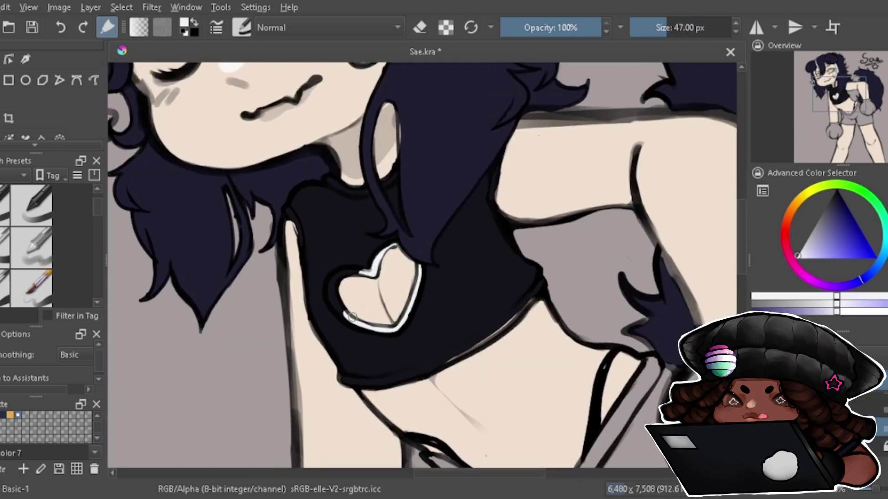
pyautogui.moveTo(351, 317); pyautogui.dragTo(366, 276)
pyautogui.moveTo(532, 300); pyautogui.dragTo(338, 383)
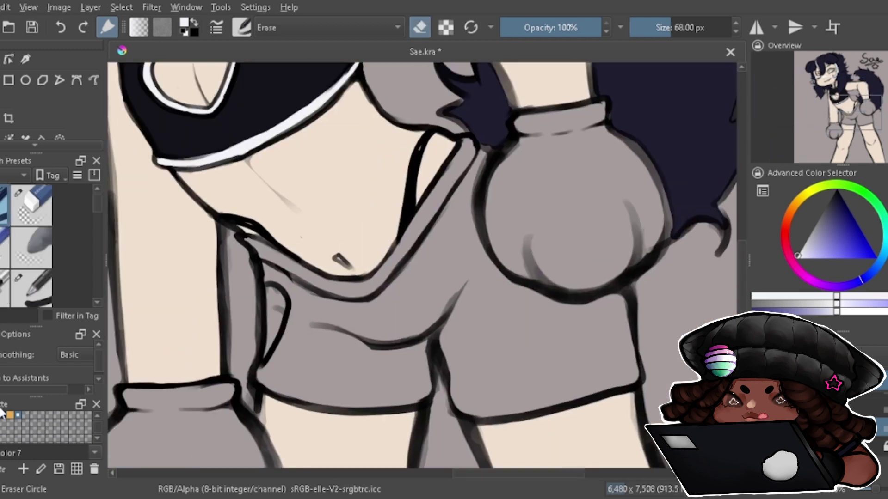
# Line the waistband and fill the grey shorts with dark navy.
pyautogui.click(32, 287)
pyautogui.moveTo(261, 257); pyautogui.dragTo(465, 139)
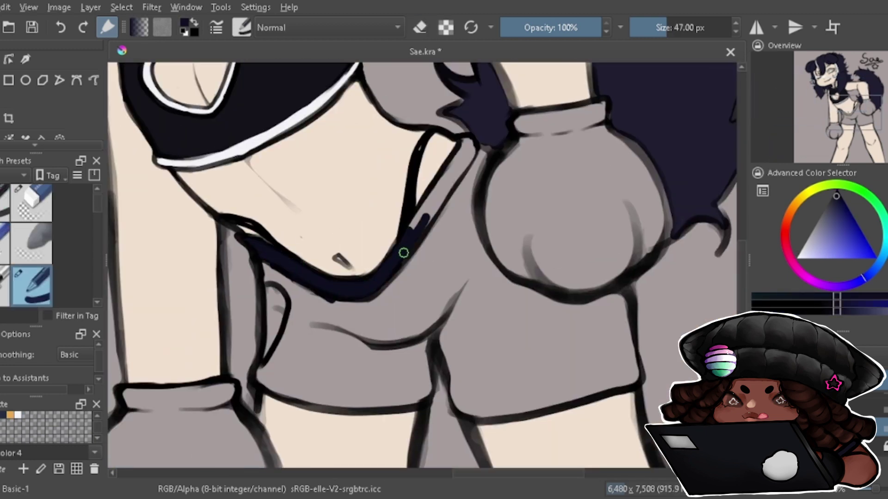
pyautogui.click(830, 106)
pyautogui.moveTo(227, 240)
pyautogui.mouseDown()
pyautogui.moveTo(231, 291)
pyautogui.moveTo(278, 317)
pyautogui.mouseUp()
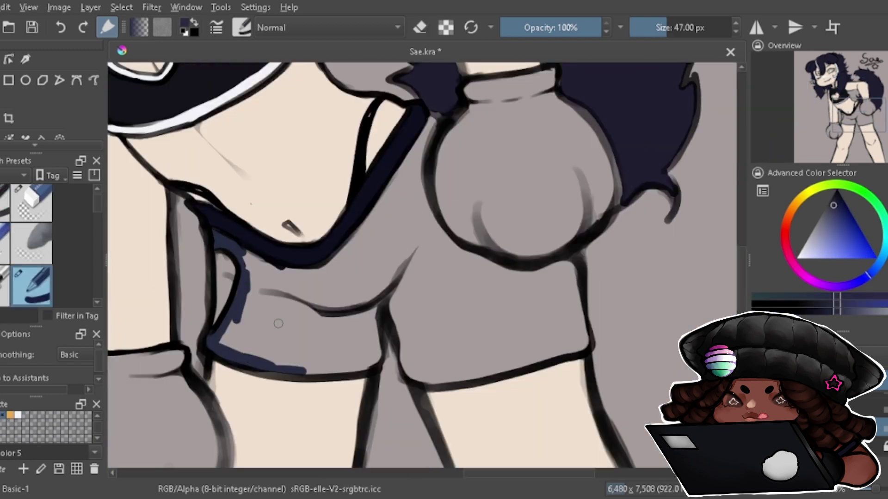
pyautogui.moveTo(241, 278)
pyautogui.mouseDown()
pyautogui.moveTo(366, 340)
pyautogui.moveTo(277, 288)
pyautogui.moveTo(468, 371)
pyautogui.moveTo(435, 245)
pyautogui.moveTo(363, 238)
pyautogui.moveTo(507, 349)
pyautogui.moveTo(546, 296)
pyautogui.mouseUp()
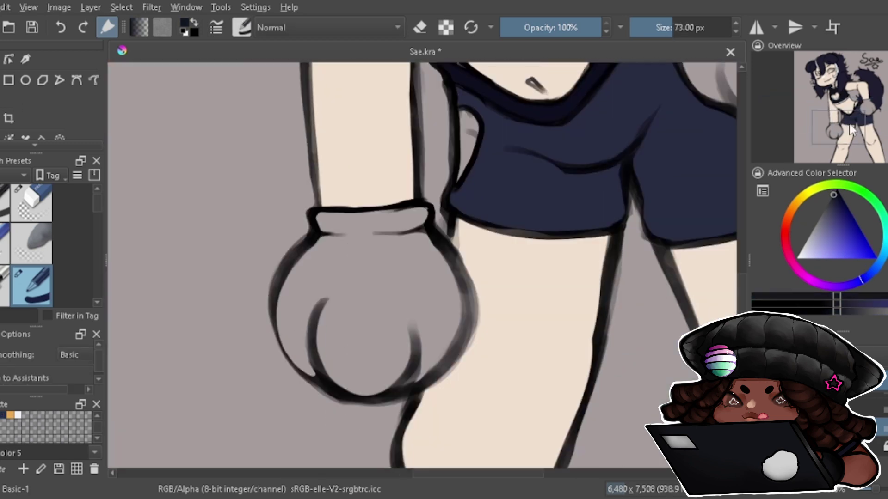
pyautogui.moveTo(448, 245)
pyautogui.mouseDown()
pyautogui.moveTo(379, 250)
pyautogui.moveTo(307, 373)
pyautogui.moveTo(460, 373)
pyautogui.mouseUp()
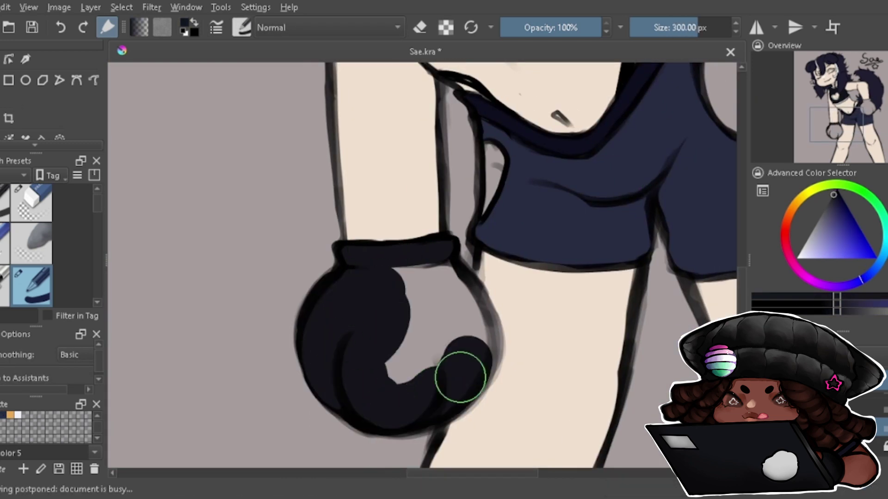
# Paint the glove dark in a mirrored view, then pick the skin tone with a smaller brush.
pyautogui.press('m')
pyautogui.moveTo(363, 313)
pyautogui.mouseDown()
pyautogui.moveTo(383, 368)
pyautogui.moveTo(422, 231)
pyautogui.mouseUp()
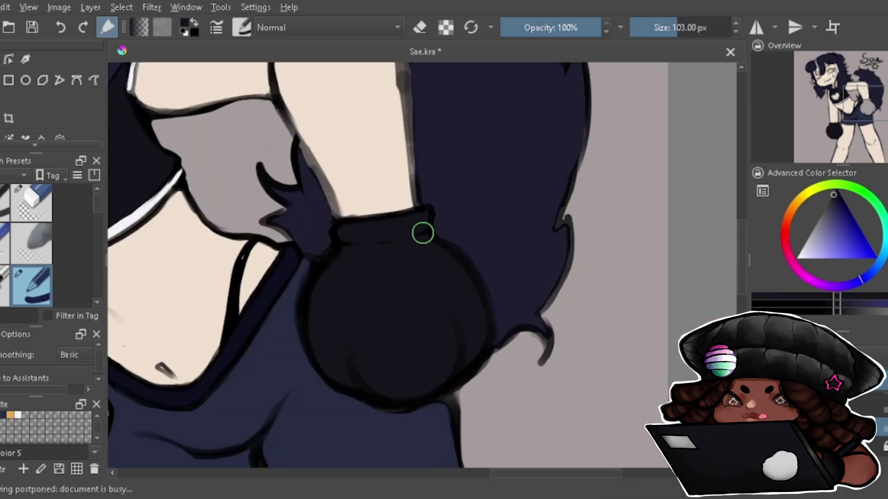
pyautogui.keyDown('ctrl'); pyautogui.click(502, 186); pyautogui.keyUp('ctrl')
pyautogui.press('[')
pyautogui.press('[')
pyautogui.press('[')
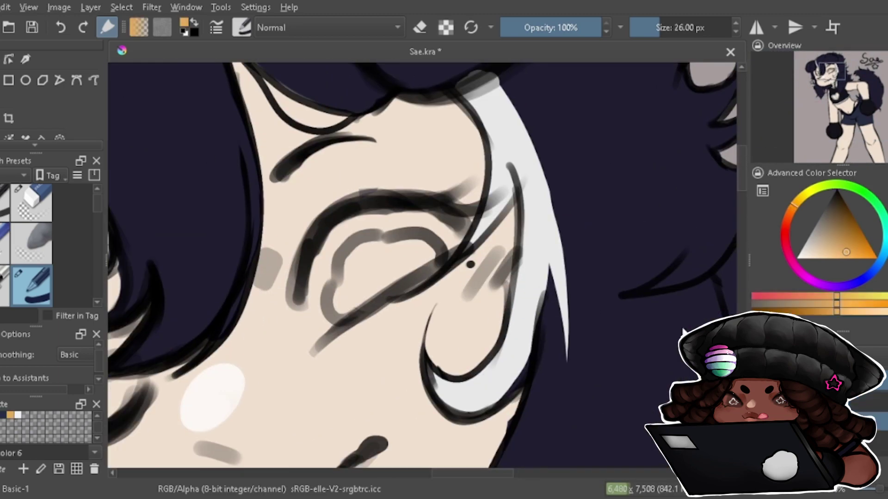
# Paint the iris orange and add pale orange shading below the mouth and on the neck.
pyautogui.moveTo(344, 305)
pyautogui.mouseDown()
pyautogui.moveTo(402, 236)
pyautogui.moveTo(476, 240)
pyautogui.mouseUp()
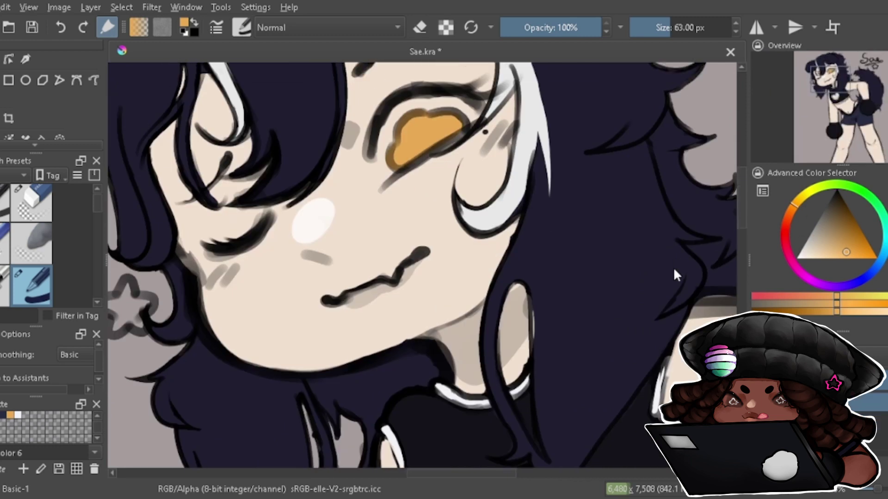
pyautogui.click(833, 240)
pyautogui.moveTo(346, 303); pyautogui.dragTo(367, 299)
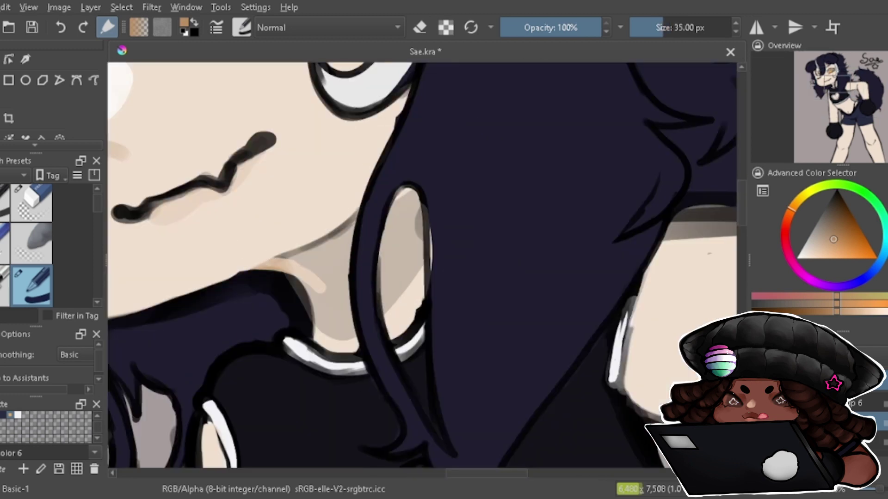
pyautogui.moveTo(326, 331)
pyautogui.mouseDown()
pyautogui.moveTo(288, 244)
pyautogui.moveTo(391, 218)
pyautogui.moveTo(412, 232)
pyautogui.mouseUp()
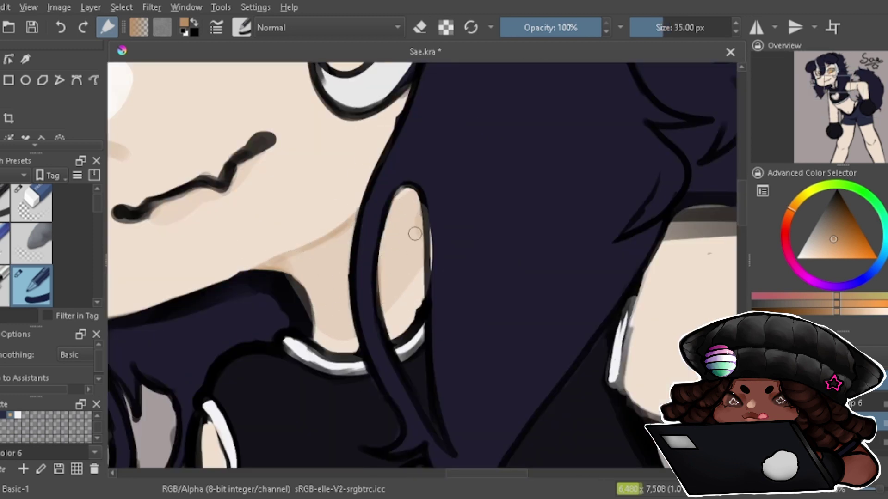
# Frame the head and set a large soft airbrush with the light skin tone.
pyautogui.click(782, 116)
pyautogui.scroll(3, 370, 231)
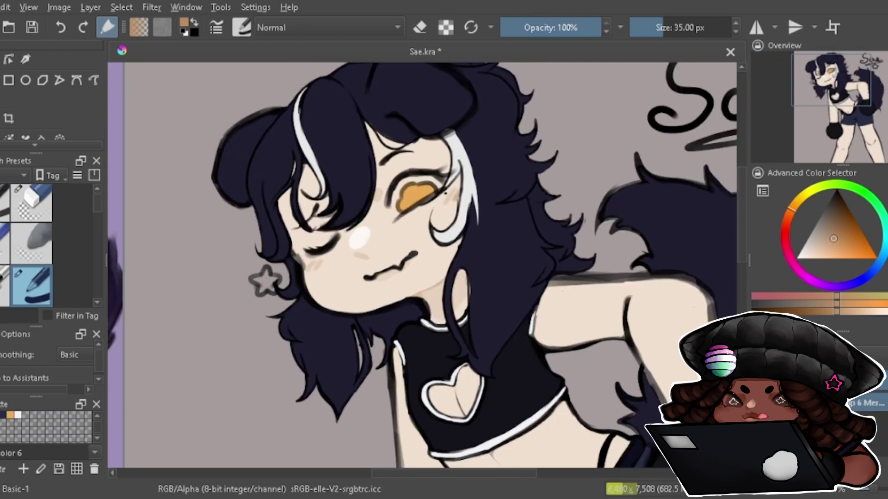
pyautogui.click(846, 88)
pyautogui.click(807, 254)
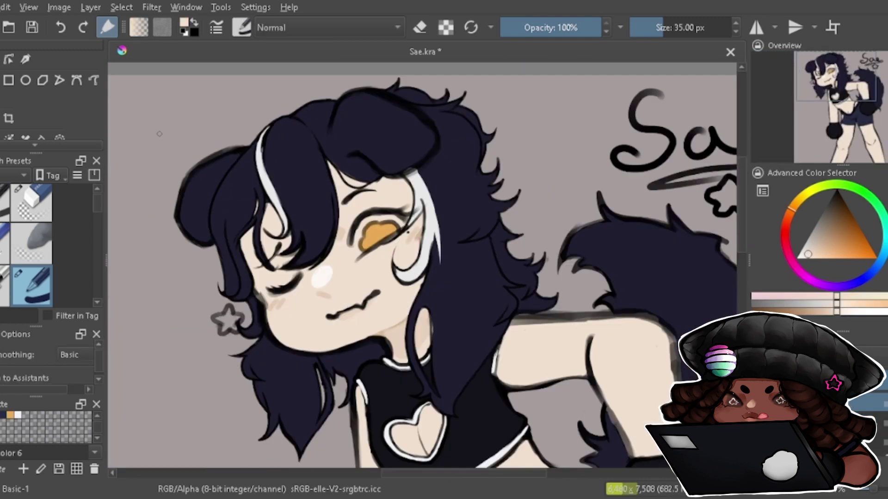
pyautogui.press('/')
pyautogui.press('-')
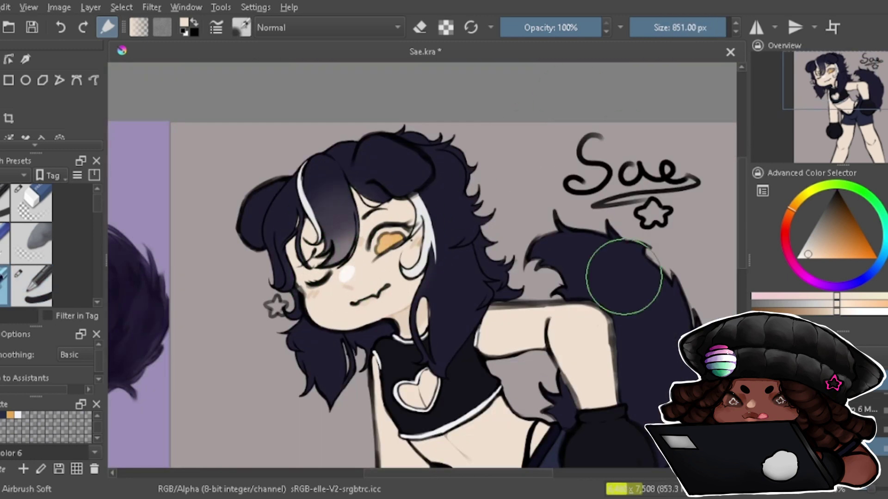
pyautogui.scroll(-2, 96, 212)
pyautogui.scroll(-3, 96, 212)
# Airbrush soft orange blush onto both cheeks.
pyautogui.click(31, 234)
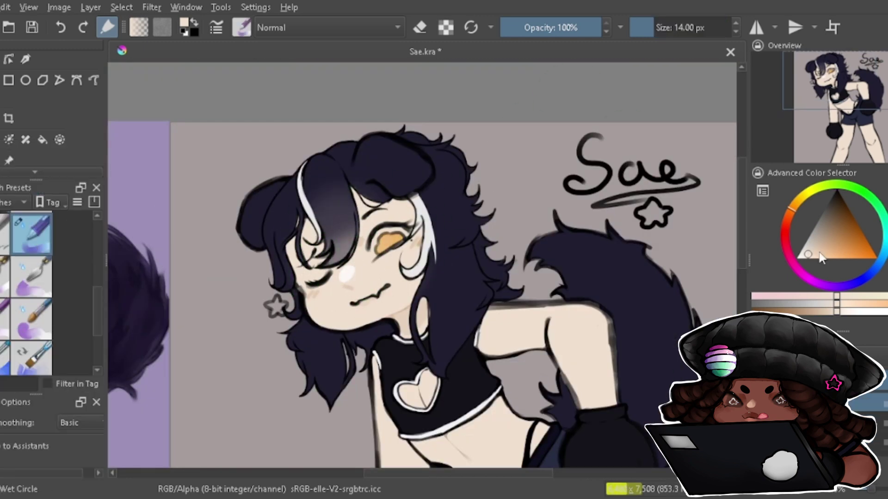
pyautogui.press('+')
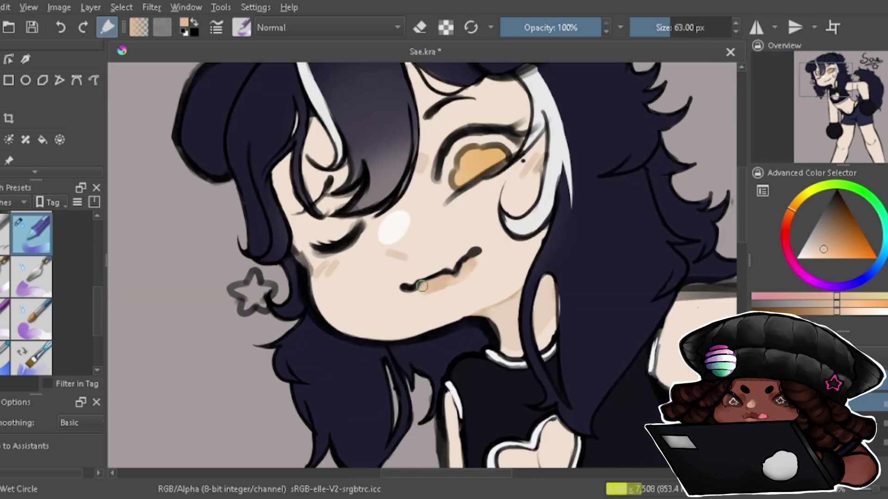
pyautogui.keyDown('ctrl'); pyautogui.click(464, 274); pyautogui.keyUp('ctrl')
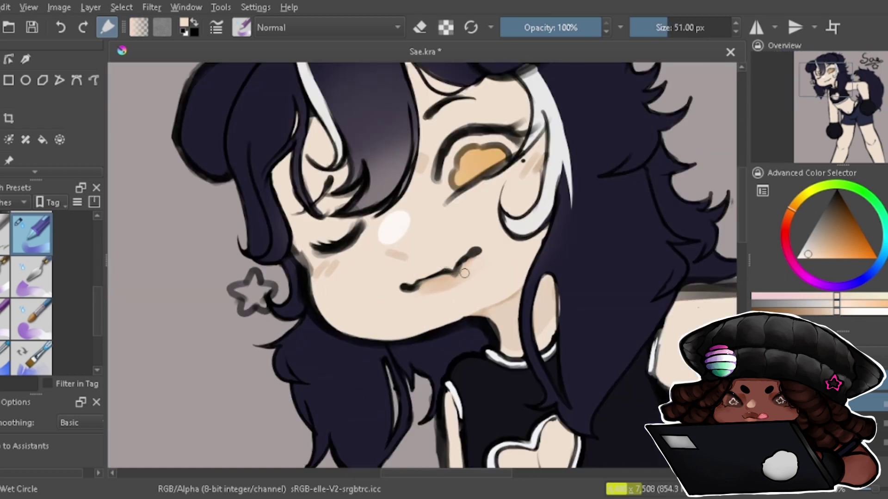
pyautogui.click(843, 232)
pyautogui.press('[')
pyautogui.press('[')
pyautogui.press('[')
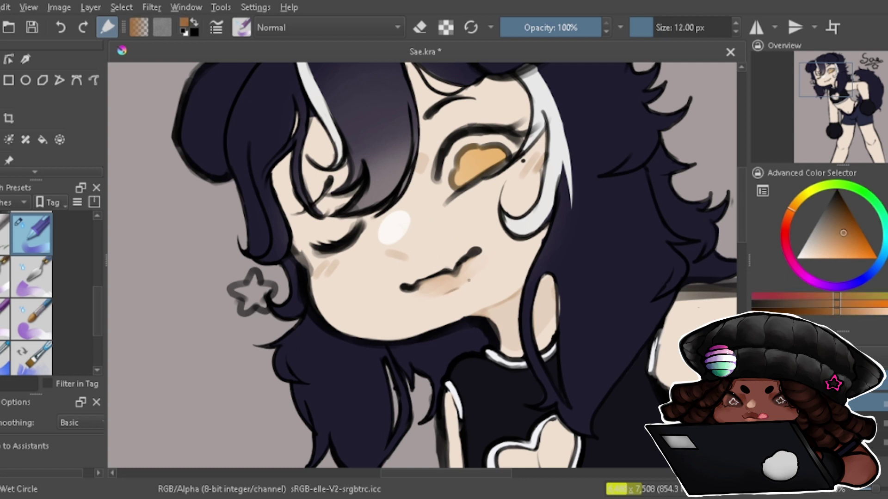
pyautogui.click(795, 257)
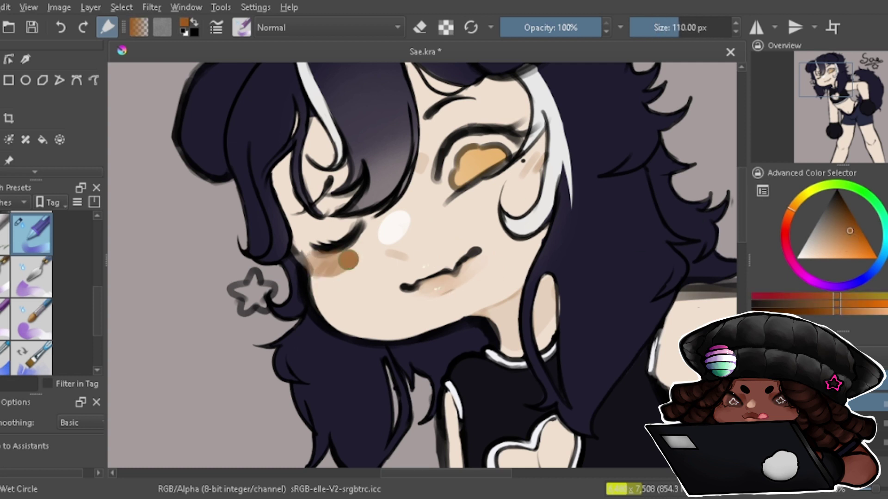
pyautogui.click(846, 238)
pyautogui.press('/')
pyautogui.moveTo(315, 263); pyautogui.dragTo(356, 240)
pyautogui.moveTo(532, 148); pyautogui.dragTo(514, 190)
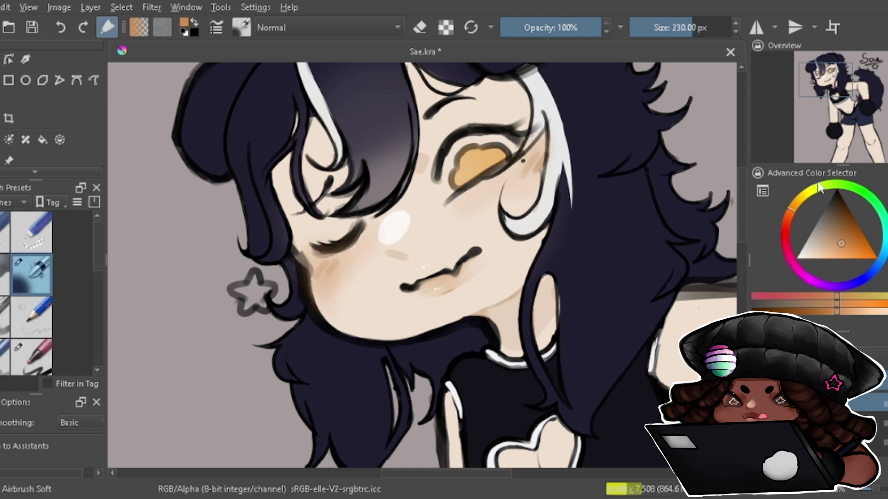
# Shade beneath the closed eye in brown and line the upper eyelid dark brown with the wet brush.
pyautogui.keyDown('ctrl'); pyautogui.click(356, 277); pyautogui.keyUp('ctrl')
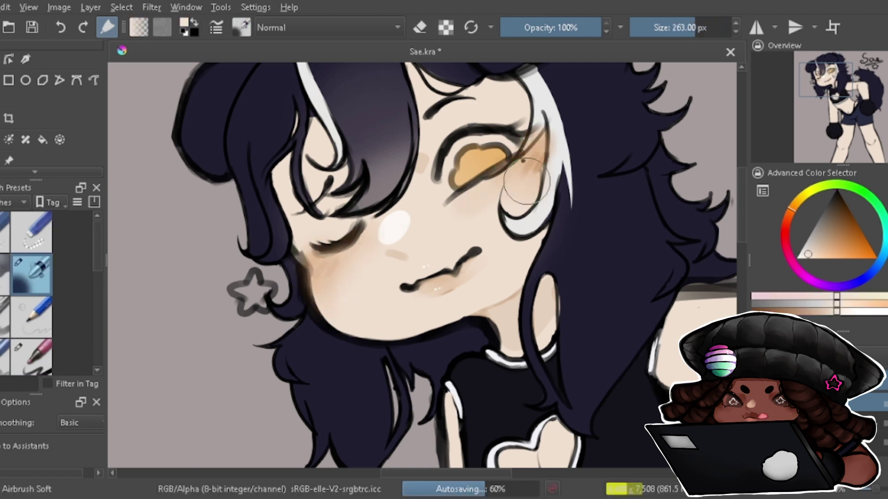
pyautogui.scroll(-3, 97, 298)
pyautogui.scroll(-1, 98, 302)
pyautogui.click(31, 254)
pyautogui.moveTo(319, 254); pyautogui.dragTo(367, 230)
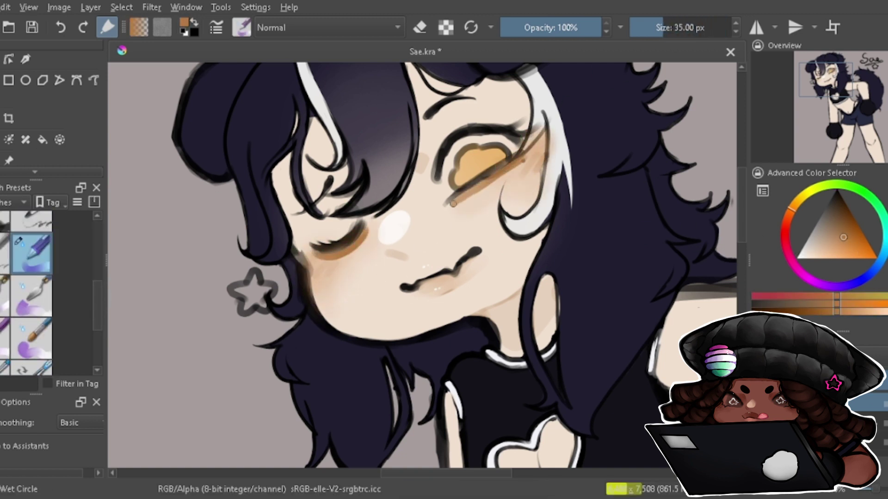
pyautogui.moveTo(453, 203); pyautogui.dragTo(504, 174)
pyautogui.keyDown('ctrl'); pyautogui.click(468, 187); pyautogui.keyUp('ctrl')
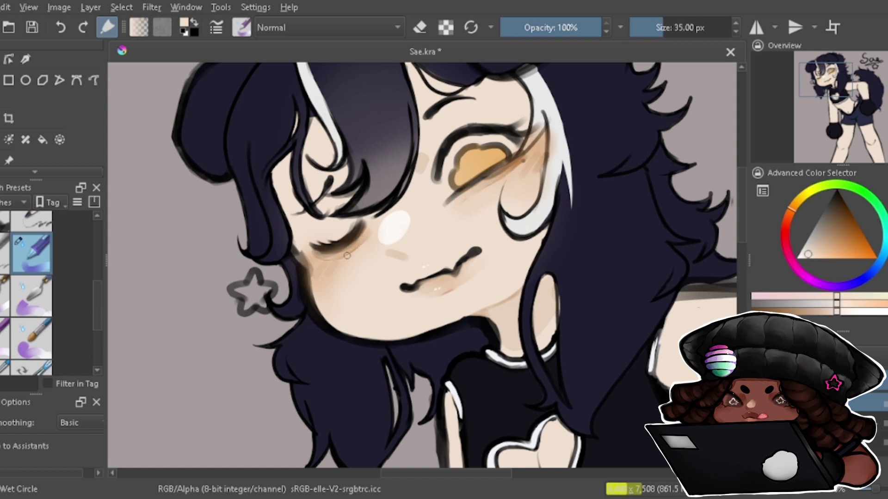
pyautogui.click(796, 257)
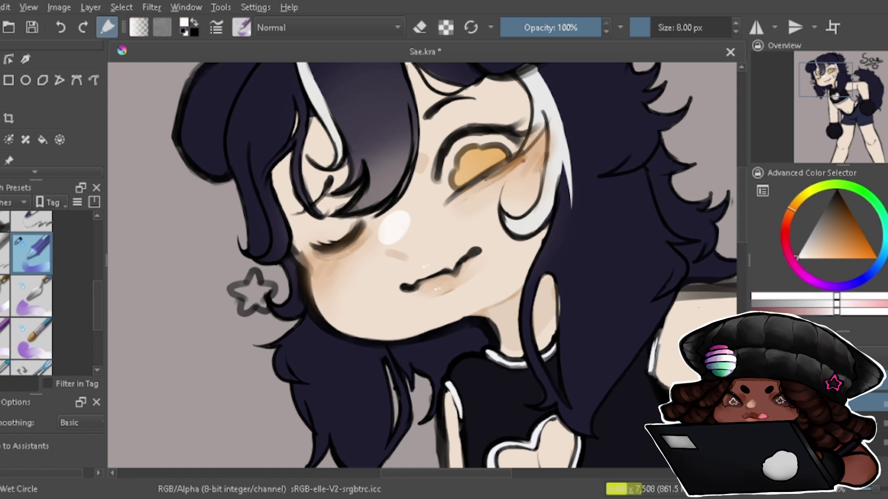
pyautogui.click(854, 239)
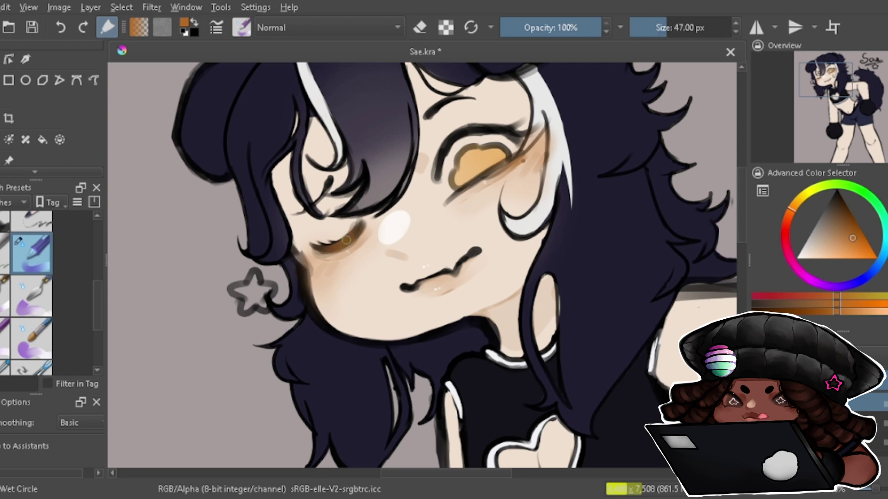
pyautogui.moveTo(508, 124); pyautogui.dragTo(440, 179)
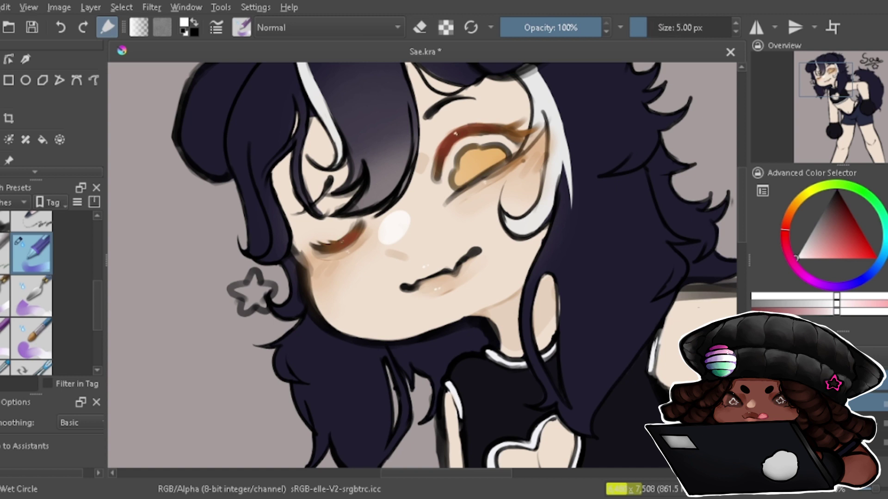
# Dab peach and orange on the nose and shade the neck under the jaw.
pyautogui.keyDown('ctrl'); pyautogui.click(440, 187); pyautogui.keyUp('ctrl')
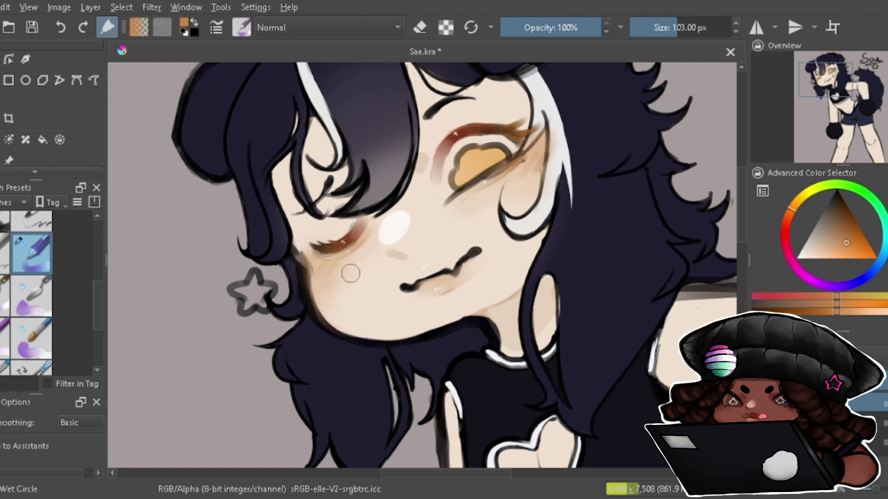
pyautogui.moveTo(390, 255); pyautogui.dragTo(403, 260)
pyautogui.keyDown('ctrl'); pyautogui.click(392, 257); pyautogui.keyUp('ctrl')
pyautogui.keyDown('ctrl'); pyautogui.click(421, 276); pyautogui.keyUp('ctrl')
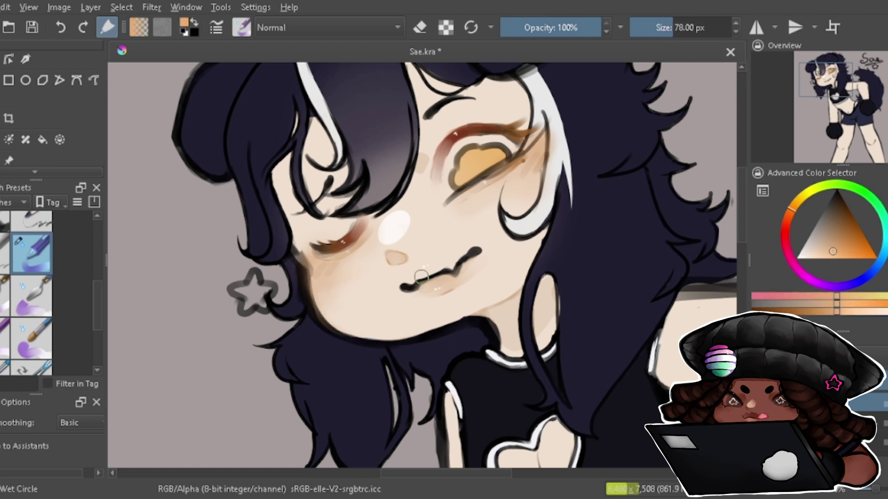
pyautogui.keyDown('ctrl'); pyautogui.click(718, 277); pyautogui.keyUp('ctrl')
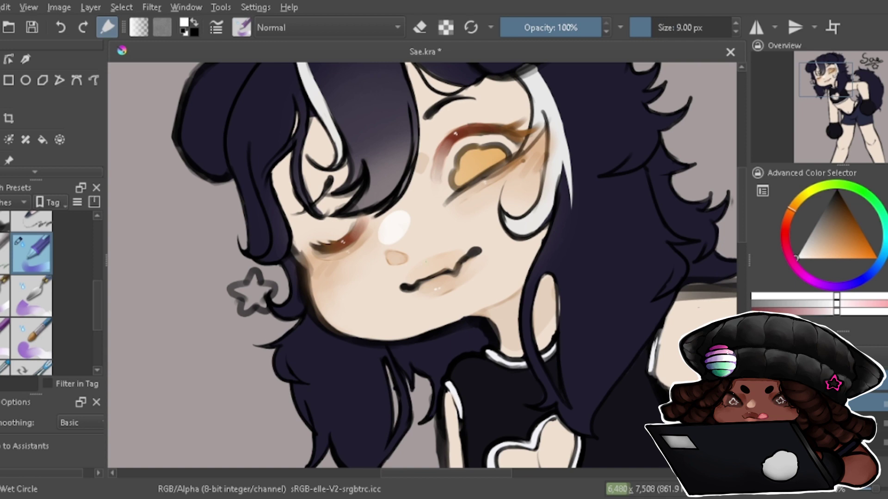
pyautogui.keyDown('ctrl'); pyautogui.click(507, 306); pyautogui.keyUp('ctrl')
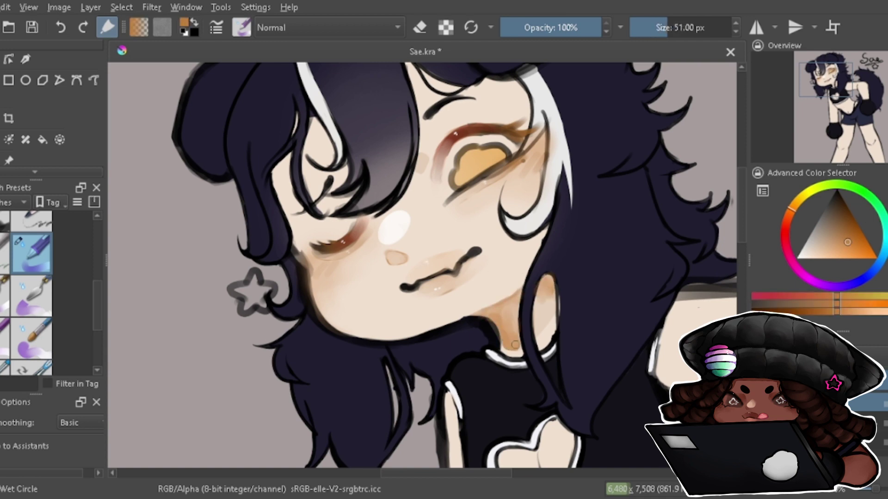
pyautogui.moveTo(514, 344); pyautogui.dragTo(523, 351)
pyautogui.keyDown('ctrl'); pyautogui.click(453, 315); pyautogui.keyUp('ctrl')
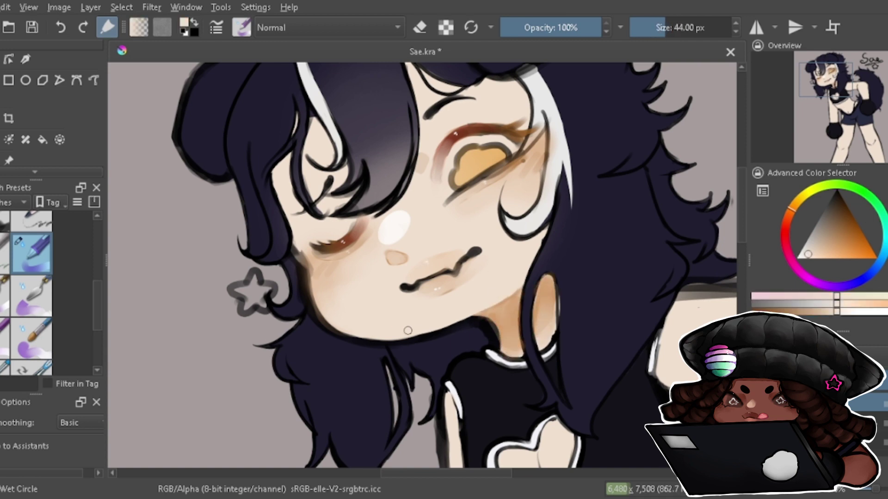
# Shade above and over the eyelids with orange-brown.
pyautogui.moveTo(857, 109); pyautogui.dragTo(857, 105)
pyautogui.press('shift')
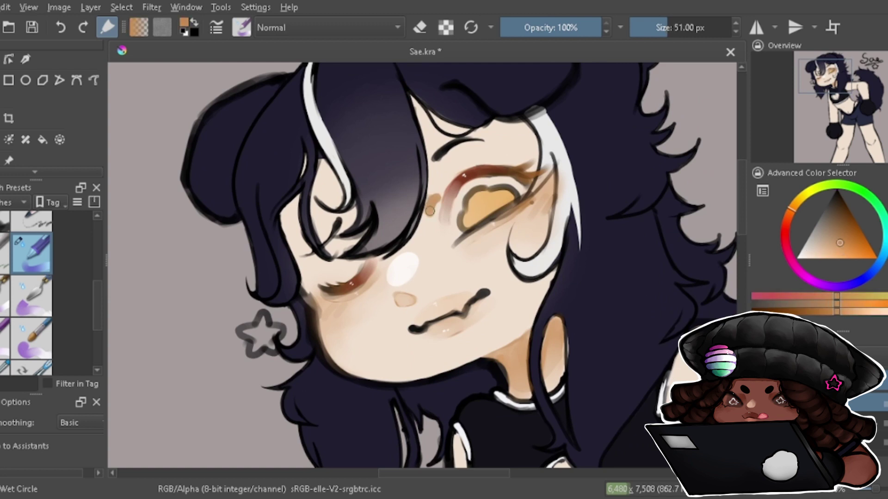
pyautogui.keyDown('ctrl'); pyautogui.click(491, 199); pyautogui.keyUp('ctrl')
pyautogui.moveTo(500, 144)
pyautogui.mouseDown()
pyautogui.moveTo(444, 148)
pyautogui.moveTo(440, 178)
pyautogui.mouseUp()
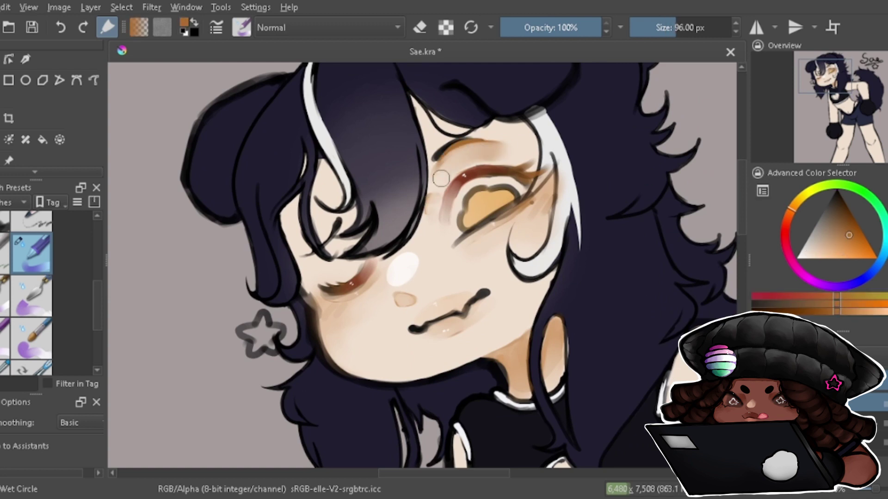
pyautogui.moveTo(327, 273)
pyautogui.mouseDown()
pyautogui.moveTo(356, 271)
pyautogui.moveTo(342, 267)
pyautogui.mouseUp()
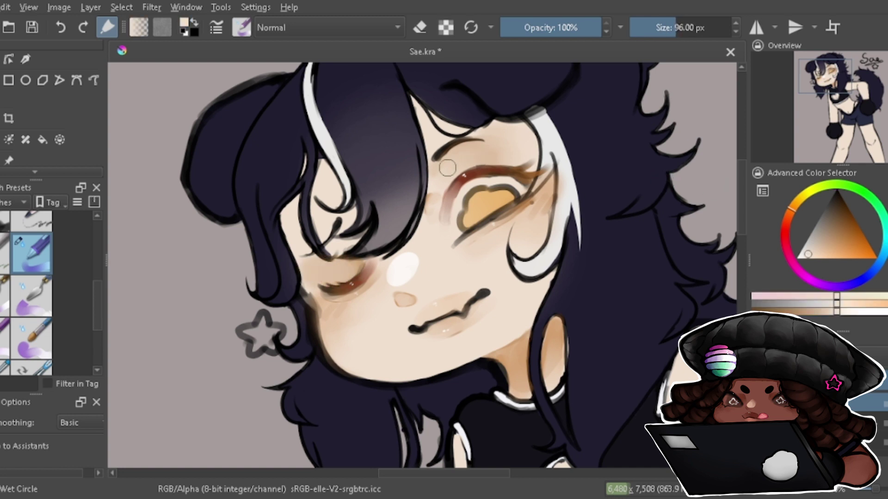
# Repaint the hair strokes beside the face using white and tan-orange.
pyautogui.keyDown('ctrl'); pyautogui.click(555, 161); pyautogui.keyUp('ctrl')
pyautogui.click(842, 242)
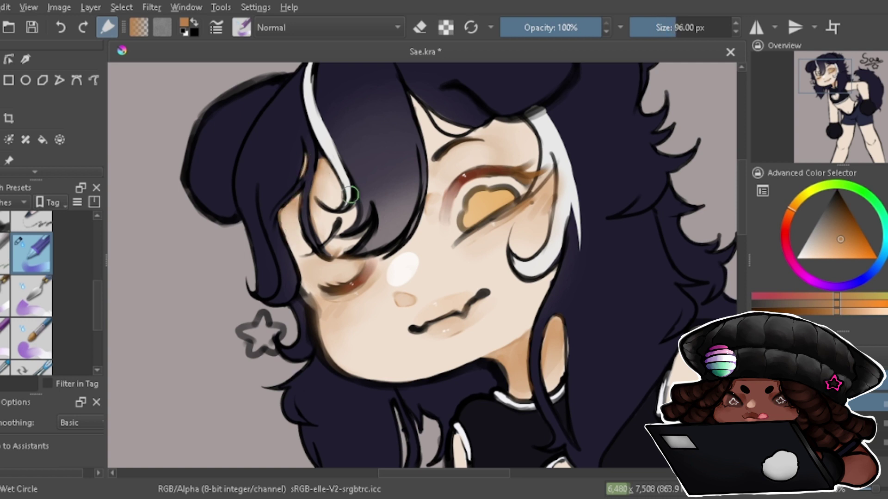
pyautogui.moveTo(351, 195); pyautogui.dragTo(319, 185)
pyautogui.press('[')
pyautogui.press('[')
pyautogui.press('[')
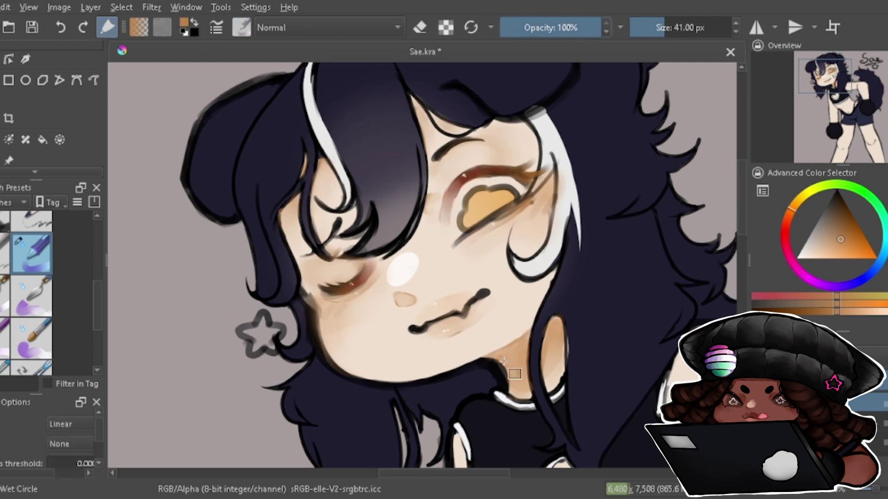
# Test teal and purple glazes on the arm shading, undo them, and return to orange.
pyautogui.moveTo(826, 76); pyautogui.dragTo(853, 101)
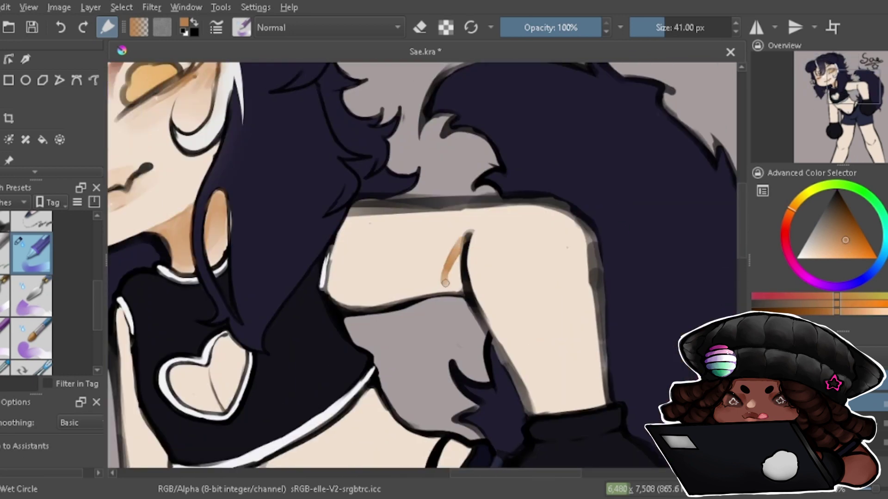
pyautogui.moveTo(457, 259); pyautogui.dragTo(448, 276)
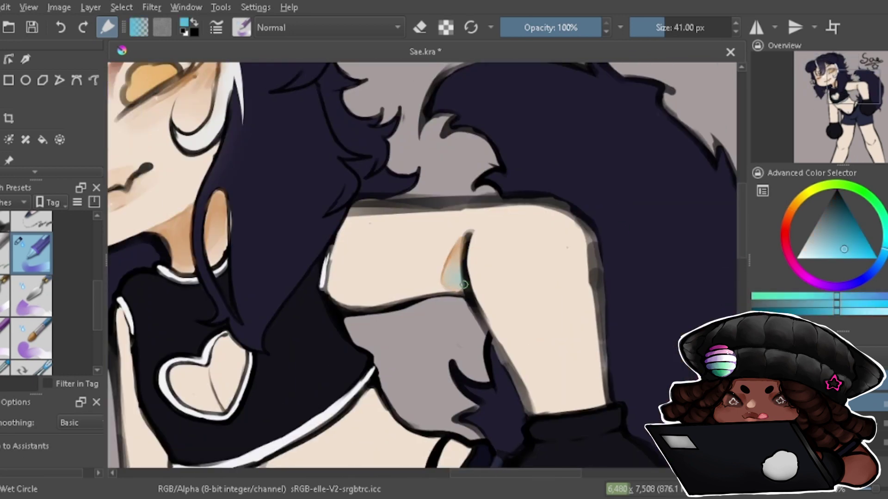
pyautogui.keyDown('ctrl'); pyautogui.click(449, 280); pyautogui.keyUp('ctrl')
pyautogui.click(841, 282)
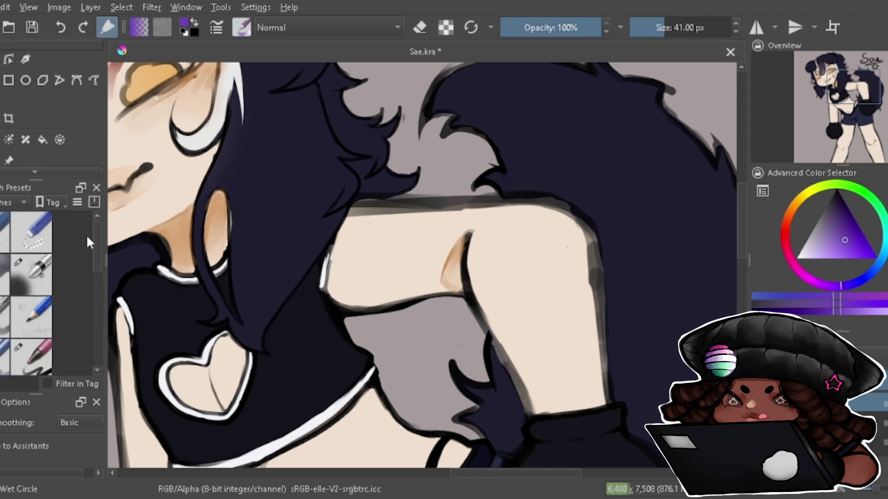
pyautogui.scroll(5, 51, 277)
pyautogui.click(31, 319)
pyautogui.moveTo(458, 253); pyautogui.dragTo(451, 288)
pyautogui.keyDown('ctrl'); pyautogui.click(462, 287); pyautogui.keyUp('ctrl')
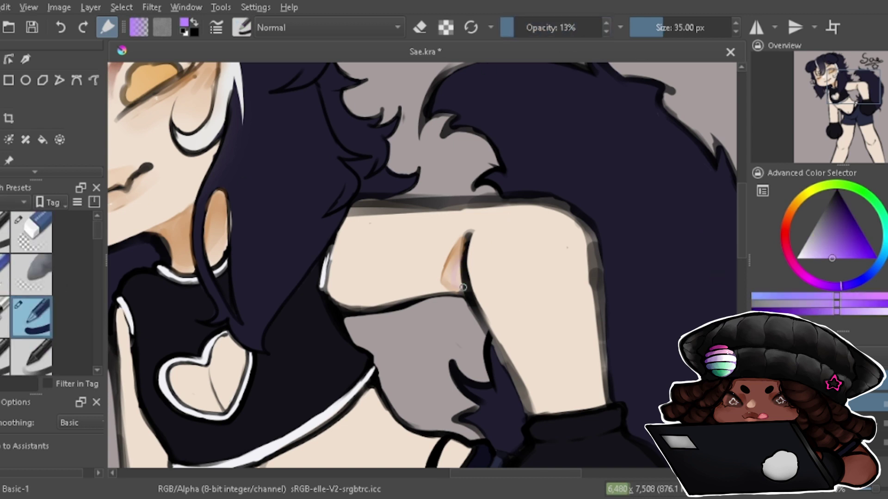
pyautogui.hotkey('ctrl', 'z')
pyautogui.keyDown('ctrl'); pyautogui.click(458, 287); pyautogui.keyUp('ctrl')
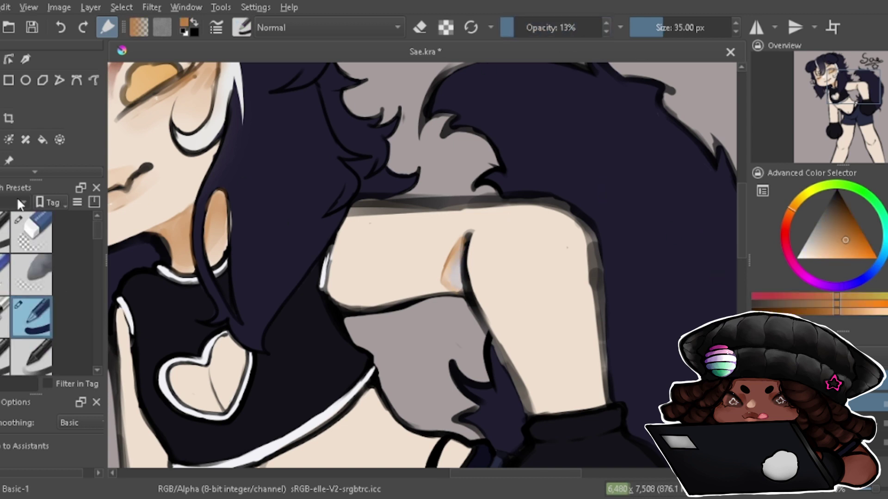
pyautogui.scroll(-2, 31, 287)
pyautogui.click(31, 263)
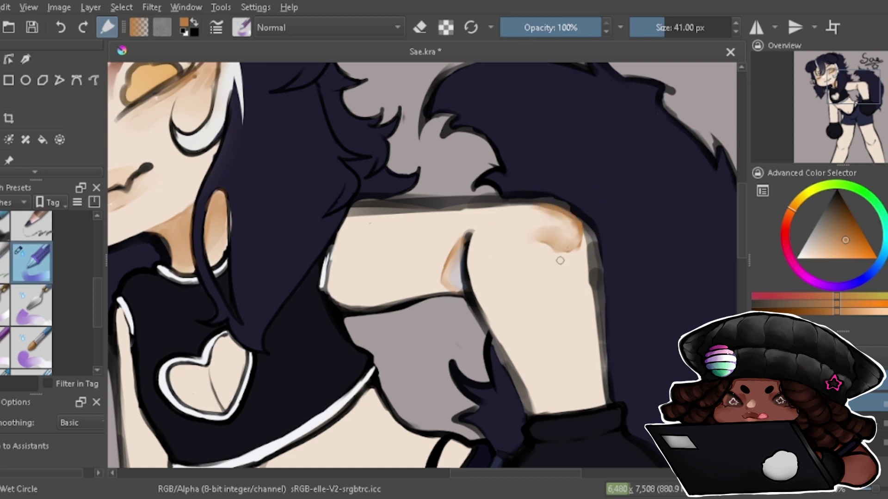
# Shade the arm's right, left and bottom edges orange and airbrush a light highlight.
pyautogui.moveTo(581, 232); pyautogui.dragTo(590, 351)
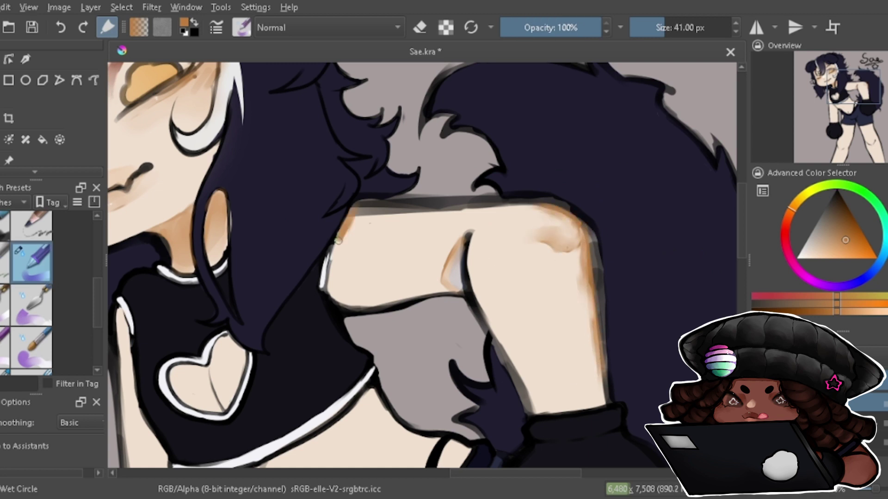
pyautogui.moveTo(338, 241); pyautogui.dragTo(342, 303)
pyautogui.moveTo(342, 238); pyautogui.dragTo(411, 305)
pyautogui.scroll(1, 31, 278)
pyautogui.click(31, 275)
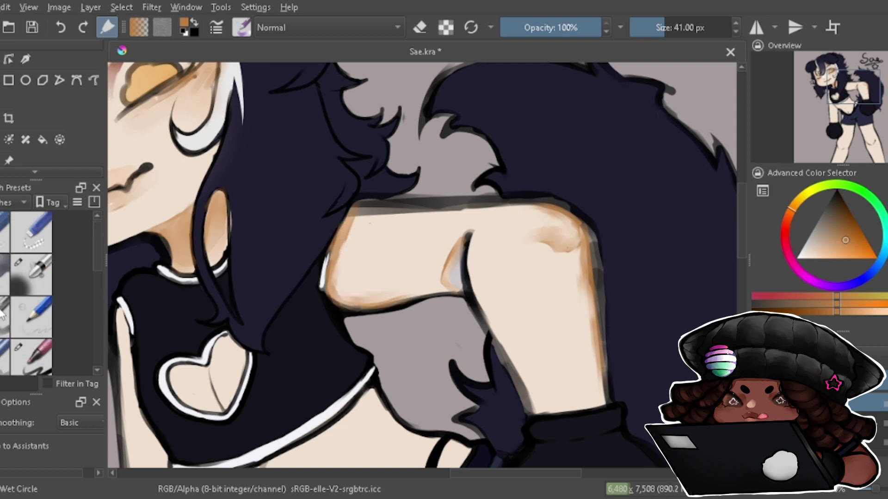
pyautogui.keyDown('ctrl'); pyautogui.click(535, 228); pyautogui.keyUp('ctrl')
pyautogui.moveTo(535, 227); pyautogui.dragTo(555, 236)
# Paint a broad orange band along the inner forearm and blend it into the skin.
pyautogui.press('/')
pyautogui.keyDown('ctrl'); pyautogui.click(455, 268); pyautogui.keyUp('ctrl')
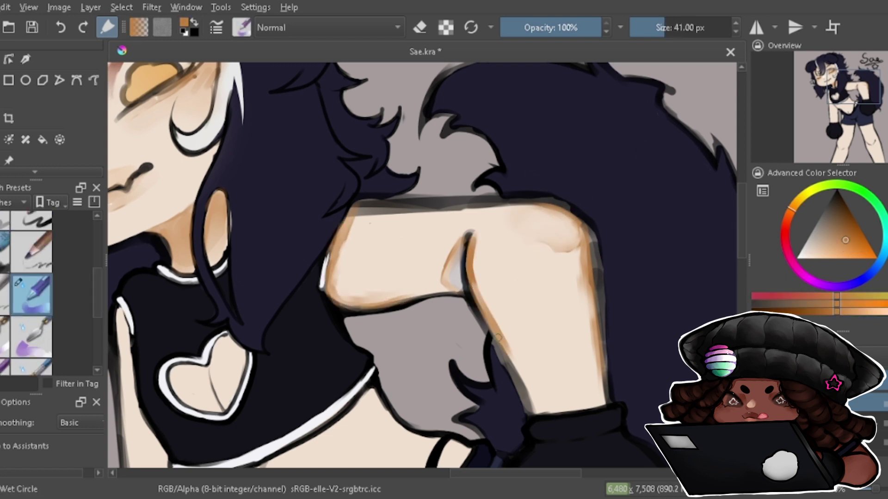
pyautogui.moveTo(468, 234); pyautogui.dragTo(539, 412)
pyautogui.hotkey('ctrl', 'z')
pyautogui.moveTo(468, 234); pyautogui.dragTo(539, 407)
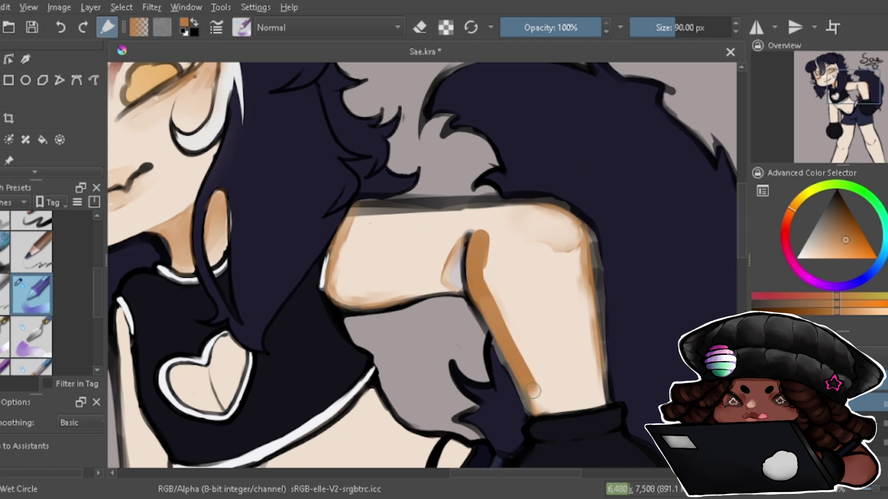
pyautogui.moveTo(486, 214); pyautogui.dragTo(497, 341)
pyautogui.moveTo(491, 236)
pyautogui.mouseDown()
pyautogui.moveTo(495, 301)
pyautogui.moveTo(598, 367)
pyautogui.mouseUp()
pyautogui.moveTo(592, 268); pyautogui.dragTo(561, 300)
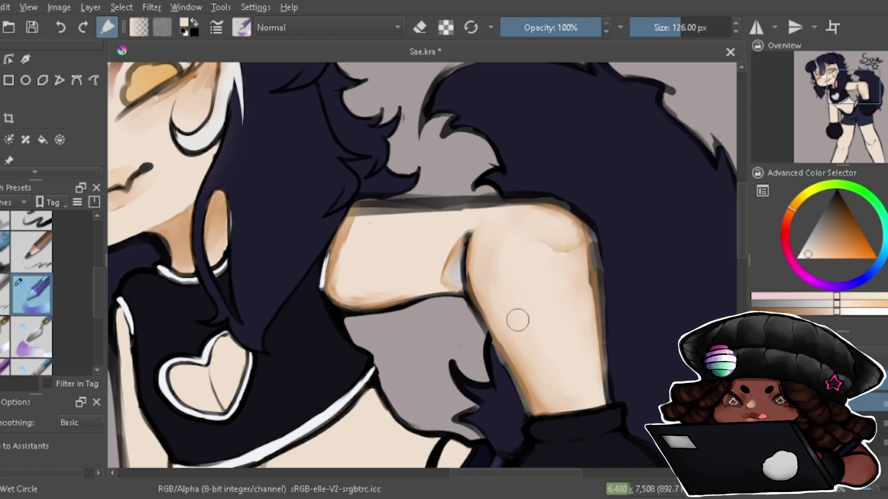
# Blend the forearm's top edge with light skin and saturated orange strokes.
pyautogui.moveTo(400, 248)
pyautogui.mouseDown()
pyautogui.moveTo(488, 230)
pyautogui.moveTo(462, 196)
pyautogui.moveTo(555, 187)
pyautogui.moveTo(485, 217)
pyautogui.mouseUp()
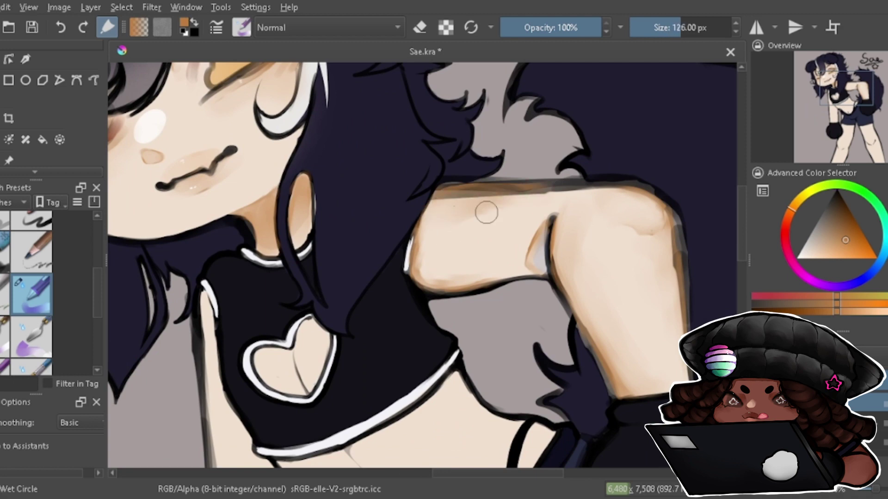
pyautogui.moveTo(714, 81); pyautogui.dragTo(699, 120)
pyautogui.keyDown('ctrl'); pyautogui.click(428, 241); pyautogui.keyUp('ctrl')
pyautogui.moveTo(428, 242)
pyautogui.mouseDown()
pyautogui.moveTo(468, 257)
pyautogui.moveTo(620, 230)
pyautogui.mouseUp()
pyautogui.keyDown('ctrl'); pyautogui.click(459, 240); pyautogui.keyUp('ctrl')
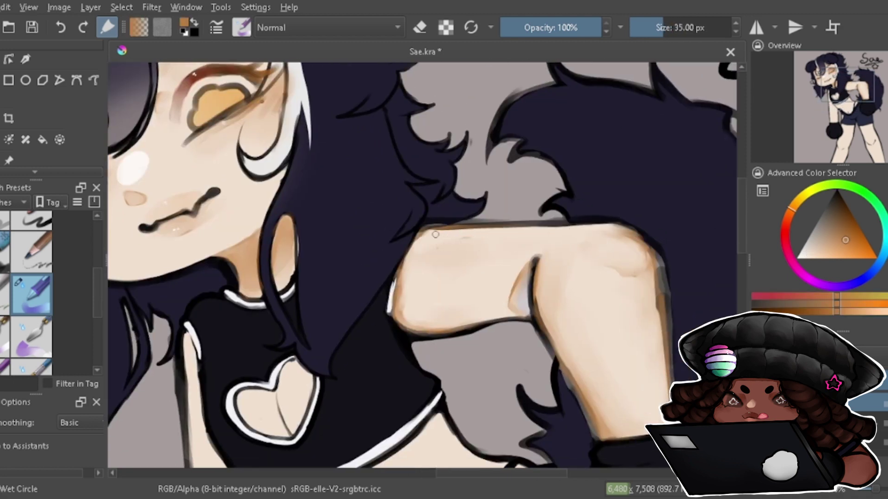
pyautogui.moveTo(435, 234)
pyautogui.mouseDown()
pyautogui.moveTo(424, 234)
pyautogui.moveTo(422, 249)
pyautogui.moveTo(504, 230)
pyautogui.mouseUp()
# Shade the right side of the belly and blend it lighter.
pyautogui.scroll(-5, 394, 297)
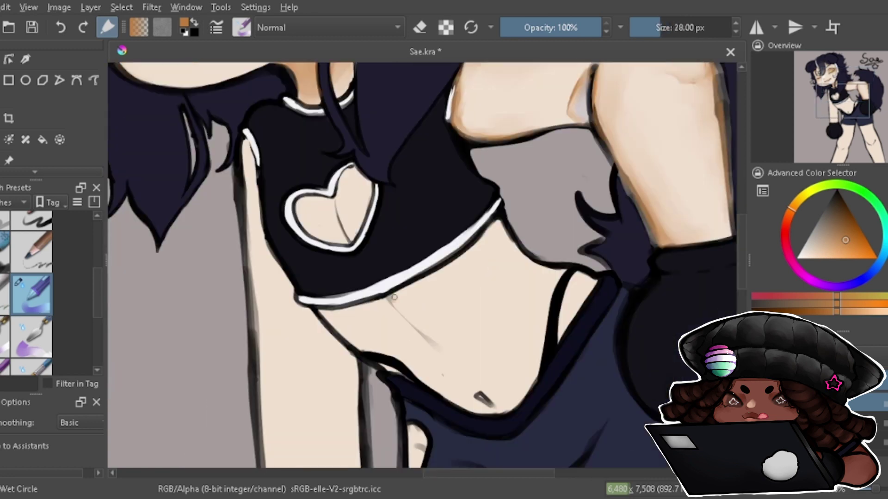
pyautogui.press('4')
pyautogui.moveTo(548, 291); pyautogui.dragTo(539, 360)
pyautogui.moveTo(538, 324); pyautogui.dragTo(518, 379)
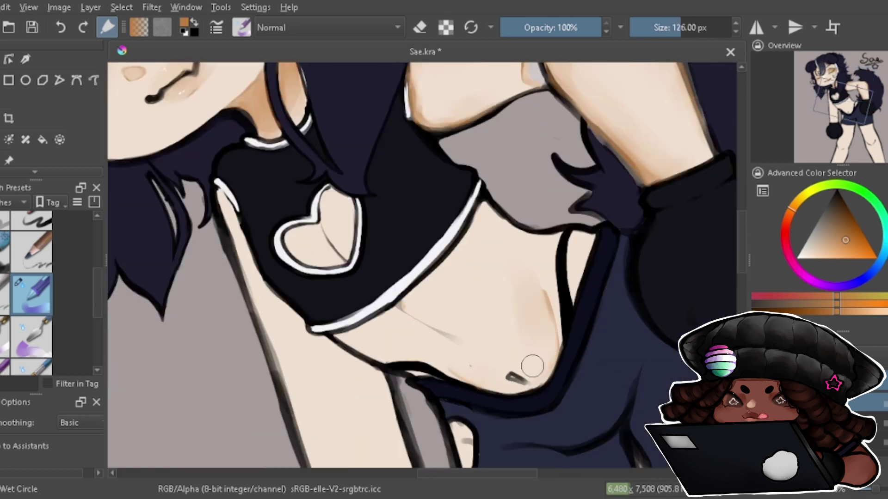
pyautogui.moveTo(585, 238); pyautogui.dragTo(550, 333)
pyautogui.moveTo(578, 245); pyautogui.dragTo(425, 377)
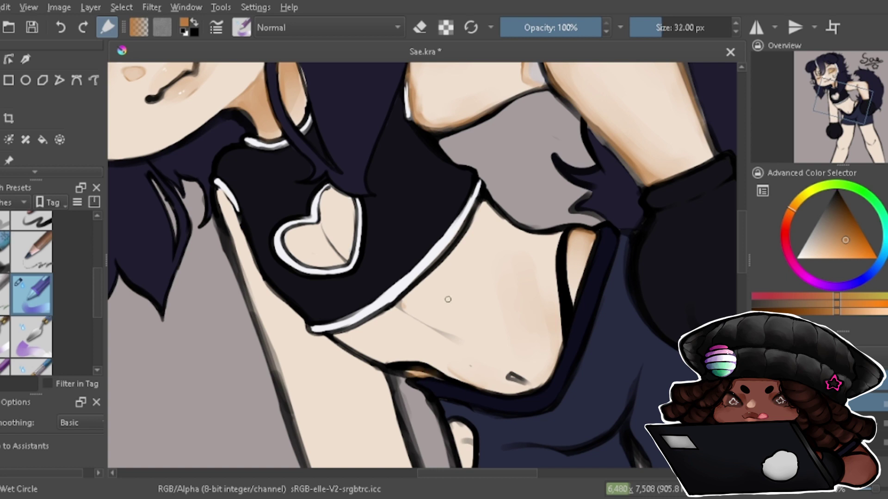
# Airbrush saturated orange along the belly crease.
pyautogui.press('/')
pyautogui.press('.')
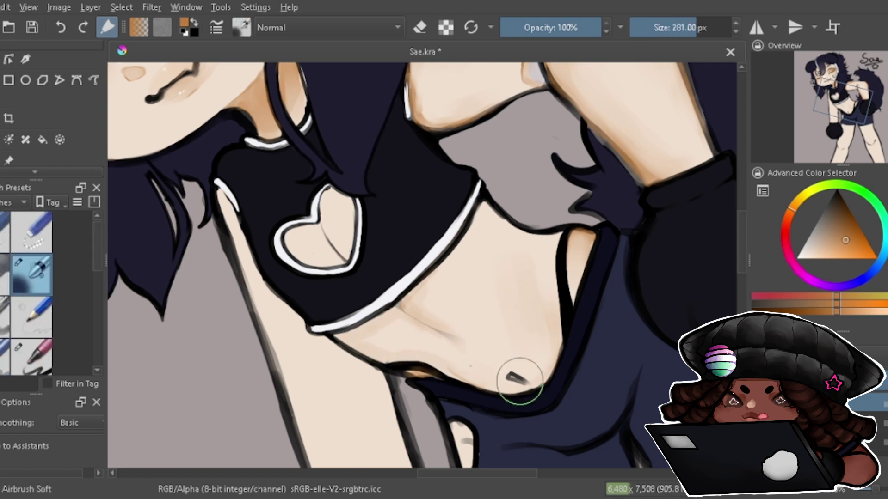
pyautogui.keyDown('ctrl'); pyautogui.click(520, 380); pyautogui.keyUp('ctrl')
pyautogui.press('[')
pyautogui.press('[')
pyautogui.press('[')
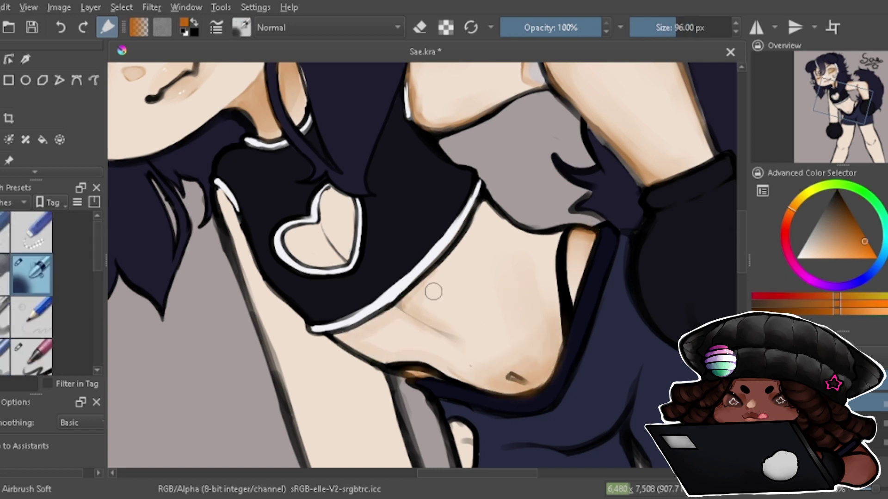
pyautogui.moveTo(400, 313); pyautogui.dragTo(425, 331)
pyautogui.moveTo(417, 296); pyautogui.dragTo(458, 337)
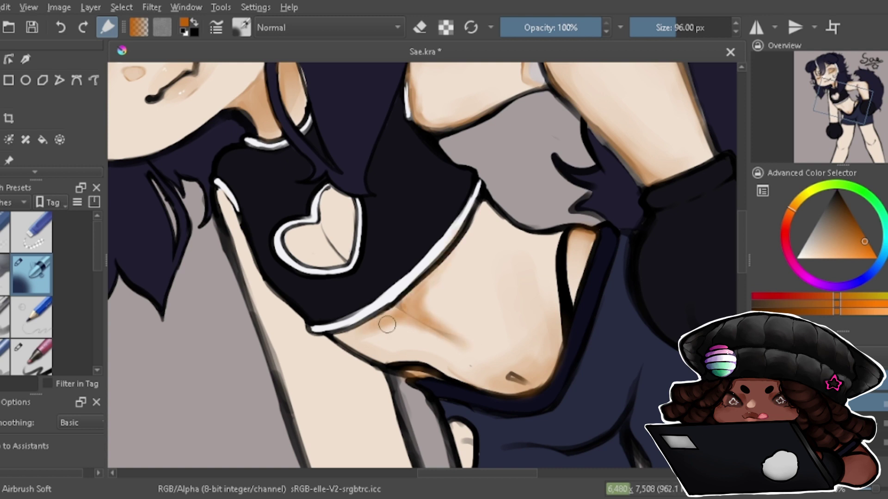
pyautogui.moveTo(435, 268); pyautogui.dragTo(380, 324)
# Airbrush light skin over the crease shading and lighten around the navel.
pyautogui.keyDown('ctrl'); pyautogui.click(453, 299); pyautogui.keyUp('ctrl')
pyautogui.press(']')
pyautogui.moveTo(452, 299)
pyautogui.mouseDown()
pyautogui.moveTo(379, 333)
pyautogui.moveTo(430, 286)
pyautogui.moveTo(476, 333)
pyautogui.mouseUp()
pyautogui.press(']')
pyautogui.press(']')
pyautogui.moveTo(531, 354); pyautogui.dragTo(521, 370)
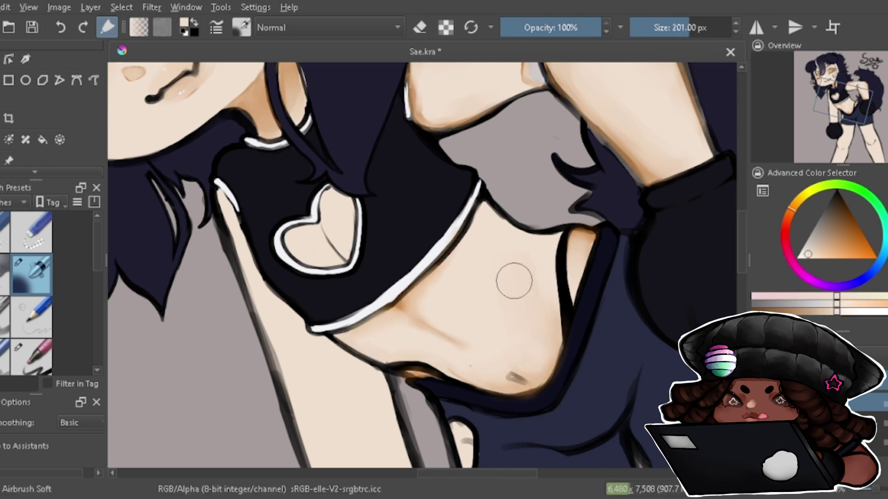
# Deepen the orange shading along the belly crease under the black top.
pyautogui.click(864, 242)
pyautogui.moveTo(476, 228); pyautogui.dragTo(511, 238)
pyautogui.moveTo(462, 250); pyautogui.dragTo(546, 240)
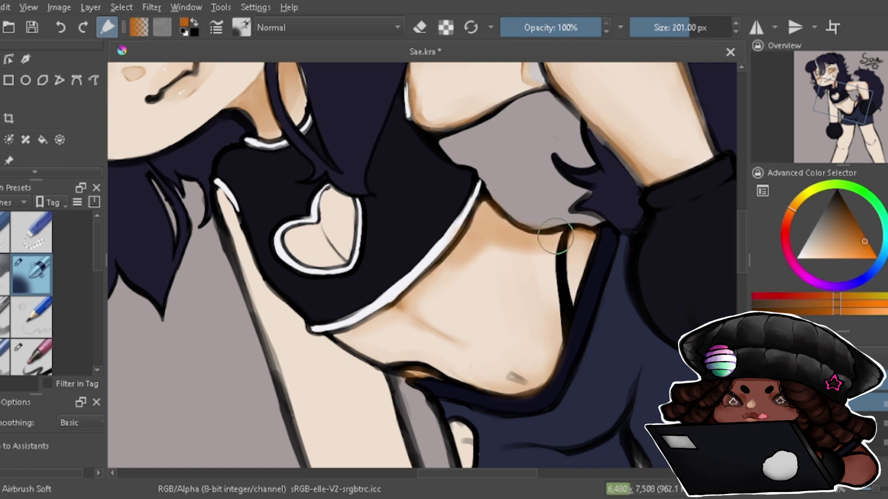
pyautogui.moveTo(490, 218)
pyautogui.mouseDown()
pyautogui.moveTo(513, 231)
pyautogui.moveTo(476, 227)
pyautogui.moveTo(566, 236)
pyautogui.mouseUp()
pyautogui.keyDown('ctrl'); pyautogui.click(479, 247); pyautogui.keyUp('ctrl')
pyautogui.press('e')
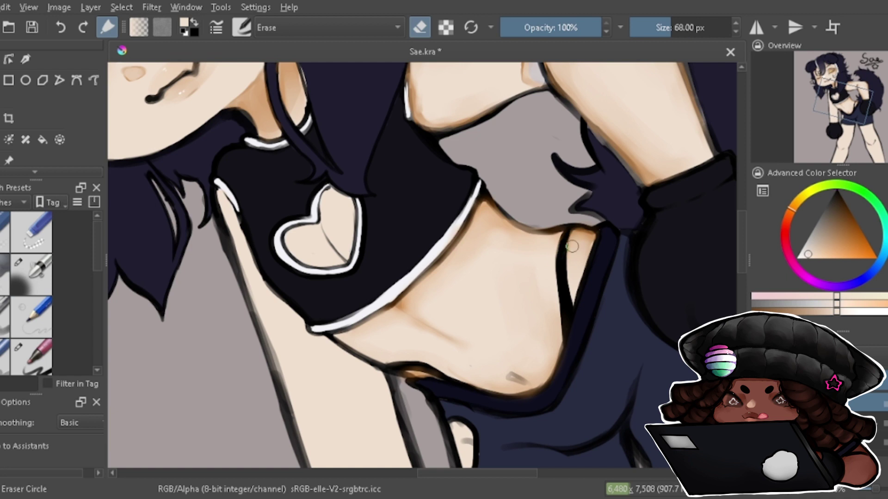
pyautogui.press('/')
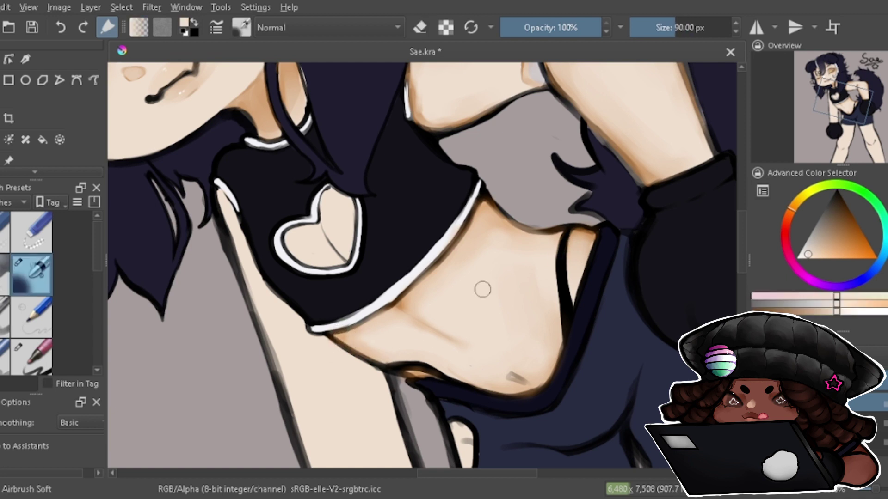
# Darken the shading around the navel with dark orange-brown.
pyautogui.keyDown('ctrl'); pyautogui.click(514, 232); pyautogui.keyUp('ctrl')
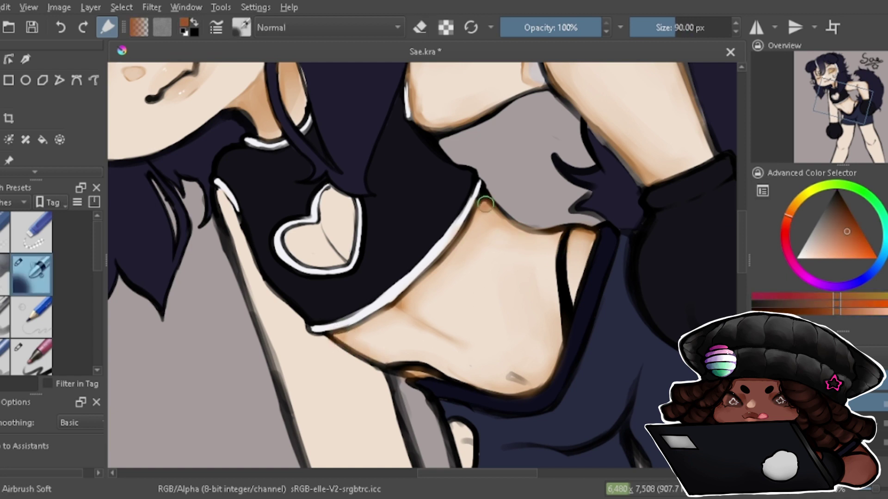
pyautogui.moveTo(490, 370)
pyautogui.mouseDown()
pyautogui.moveTo(522, 384)
pyautogui.moveTo(541, 379)
pyautogui.moveTo(534, 376)
pyautogui.mouseUp()
pyautogui.keyDown('ctrl'); pyautogui.click(527, 361); pyautogui.keyUp('ctrl')
pyautogui.keyDown('ctrl'); pyautogui.click(517, 370); pyautogui.keyUp('ctrl')
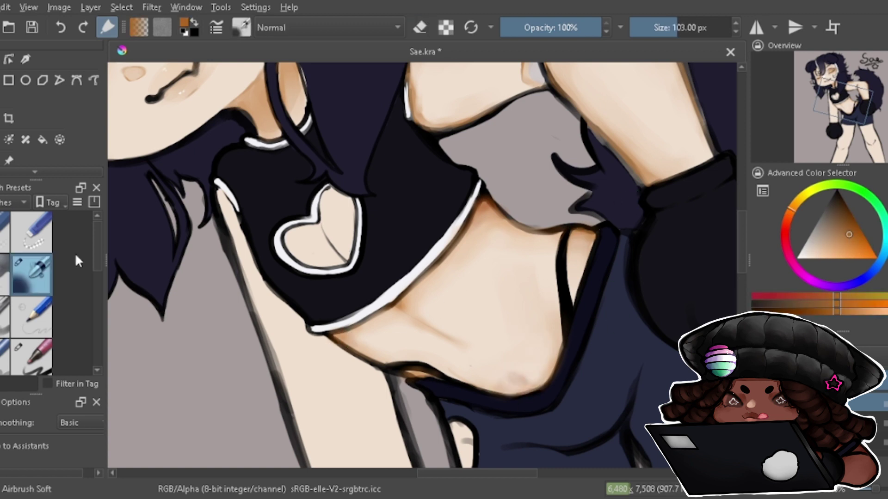
pyautogui.click(32, 277)
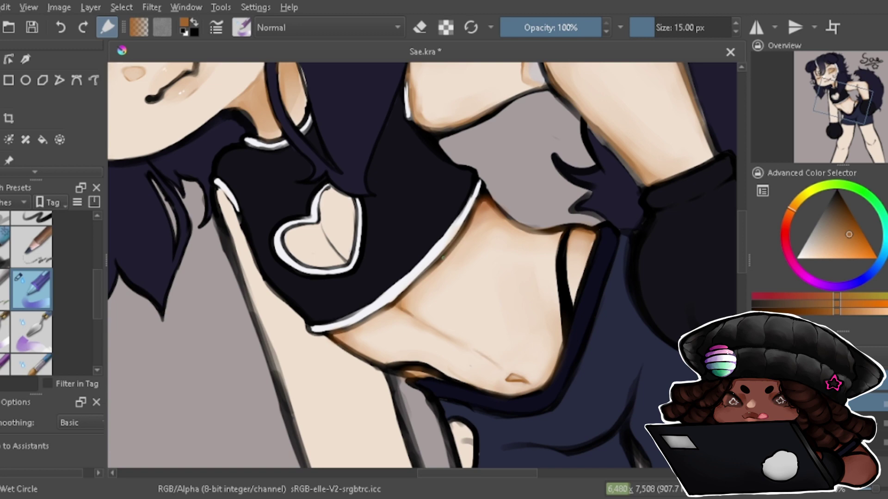
pyautogui.keyDown('ctrl'); pyautogui.click(489, 209); pyautogui.keyUp('ctrl')
# Paint lighter orange shading inside the heart cutout on the chest.
pyautogui.moveTo(839, 105)
pyautogui.mouseDown()
pyautogui.moveTo(836, 86)
pyautogui.moveTo(853, 118)
pyautogui.mouseUp()
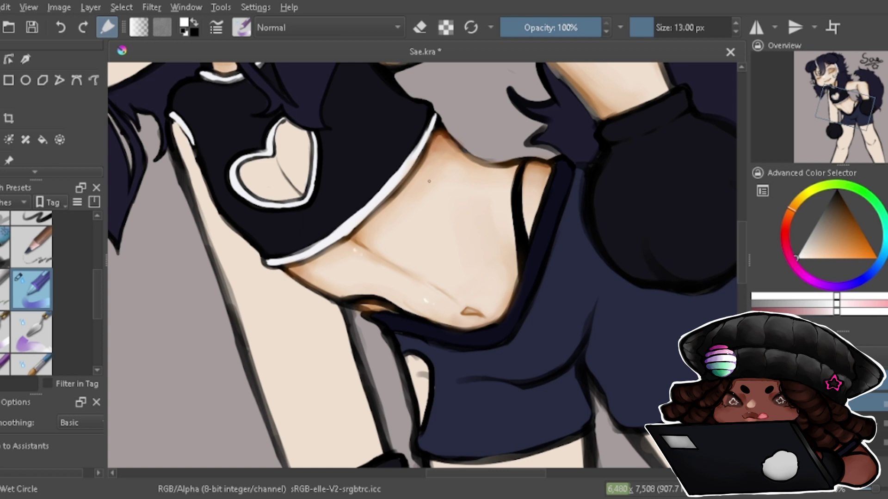
pyautogui.moveTo(841, 109); pyautogui.dragTo(832, 102)
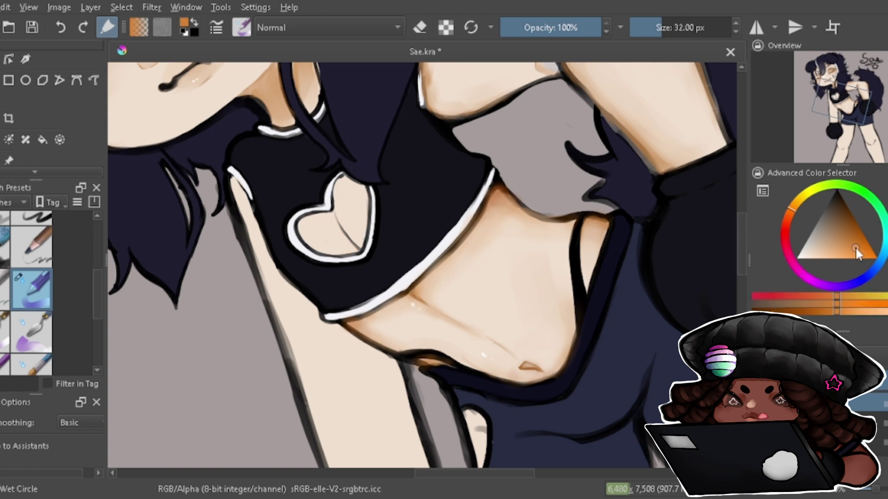
pyautogui.moveTo(333, 219)
pyautogui.mouseDown()
pyautogui.moveTo(356, 249)
pyautogui.moveTo(335, 230)
pyautogui.mouseUp()
pyautogui.keyDown('ctrl'); pyautogui.click(536, 207); pyautogui.keyUp('ctrl')
pyautogui.keyDown('ctrl'); pyautogui.click(428, 262); pyautogui.keyUp('ctrl')
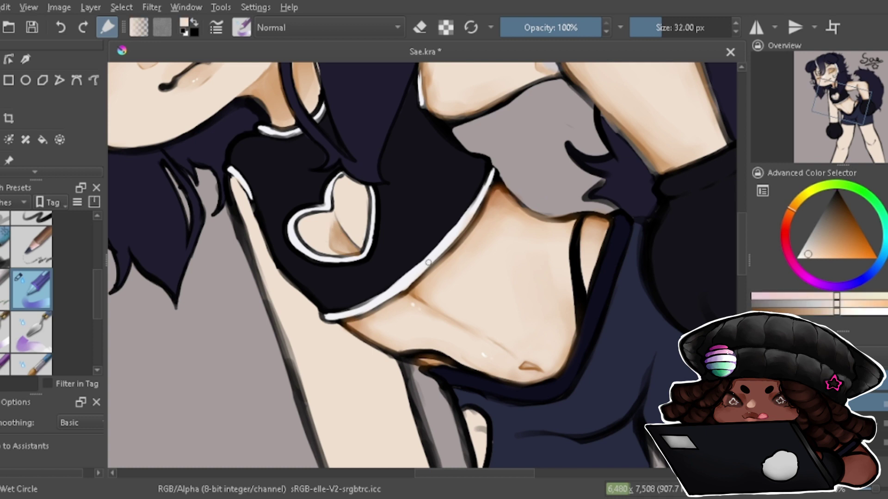
# Replace the brown stroke in the heart cutout with soft airbrushed brown and light peach.
pyautogui.hotkey('ctrl', 'z')
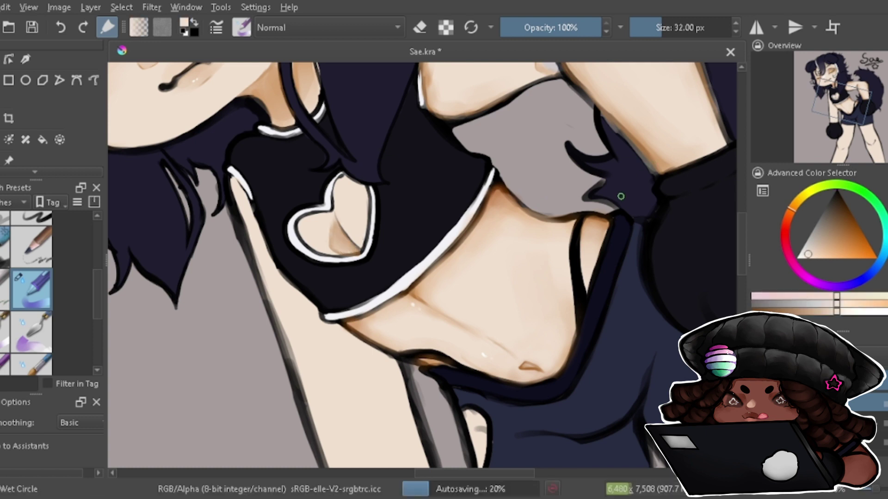
pyautogui.press('e')
pyautogui.press('e')
pyautogui.press('/')
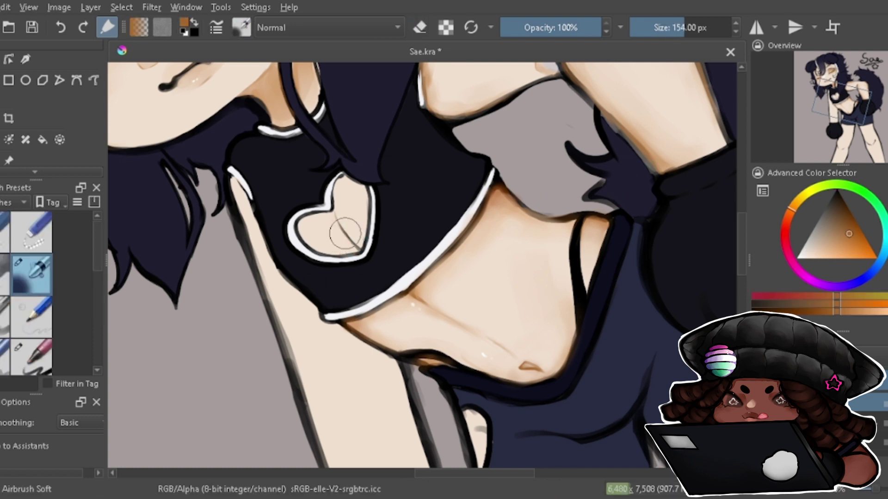
pyautogui.moveTo(366, 208)
pyautogui.mouseDown()
pyautogui.moveTo(333, 259)
pyautogui.moveTo(338, 268)
pyautogui.moveTo(301, 240)
pyautogui.moveTo(333, 249)
pyautogui.moveTo(323, 254)
pyautogui.moveTo(379, 222)
pyautogui.mouseUp()
pyautogui.keyDown('ctrl'); pyautogui.click(343, 231); pyautogui.keyUp('ctrl')
pyautogui.press('/')
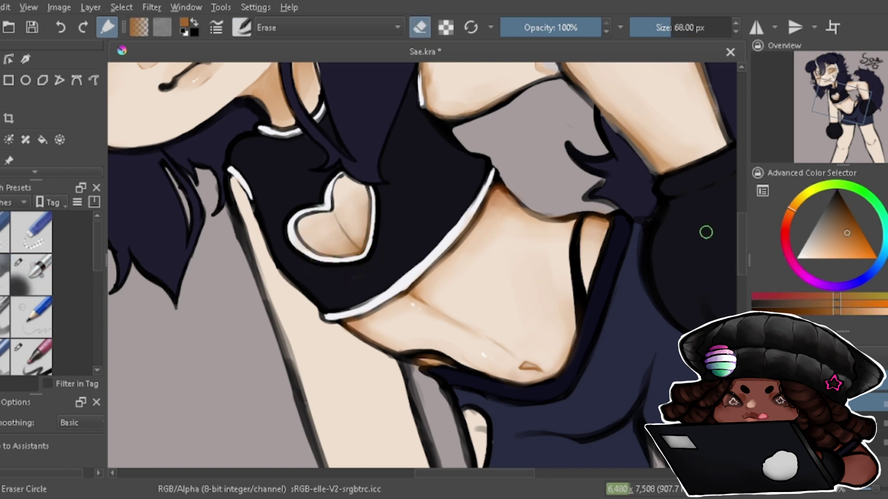
pyautogui.scroll(-1, 32, 277)
pyautogui.click(32, 267)
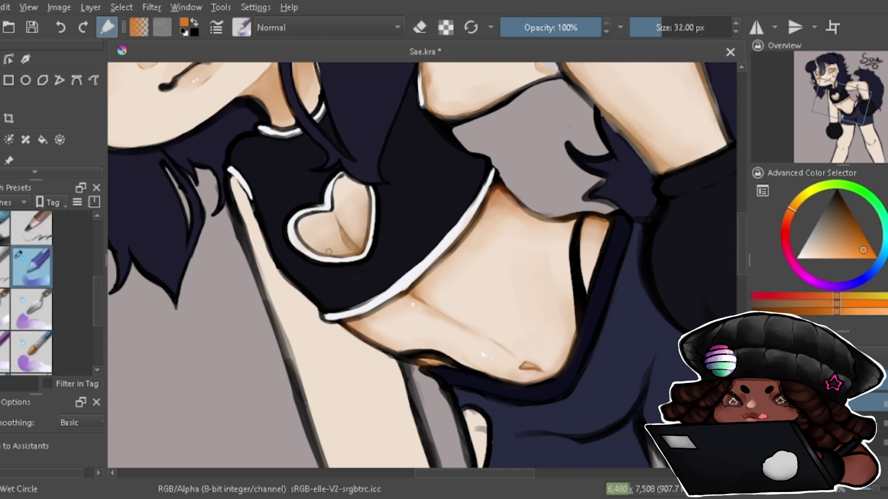
pyautogui.press('/')
pyautogui.keyDown('ctrl'); pyautogui.click(354, 231); pyautogui.keyUp('ctrl')
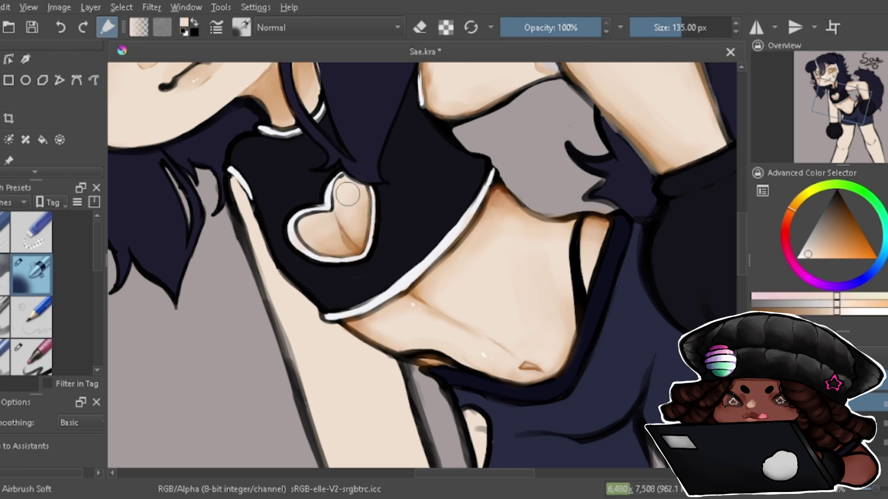
pyautogui.press('/')
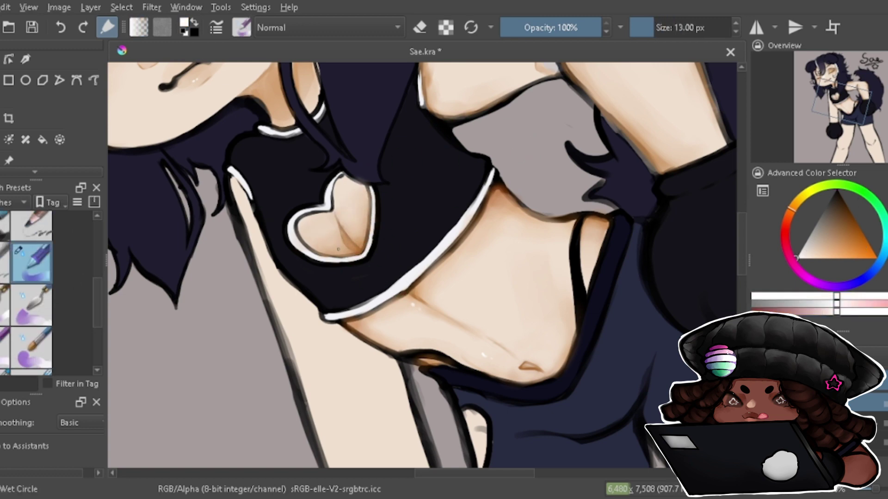
# Erase stray colour along the heart's lower edge and right outline.
pyautogui.scroll(-5, 412, 215)
pyautogui.scroll(7, 352, 257)
pyautogui.press(']')
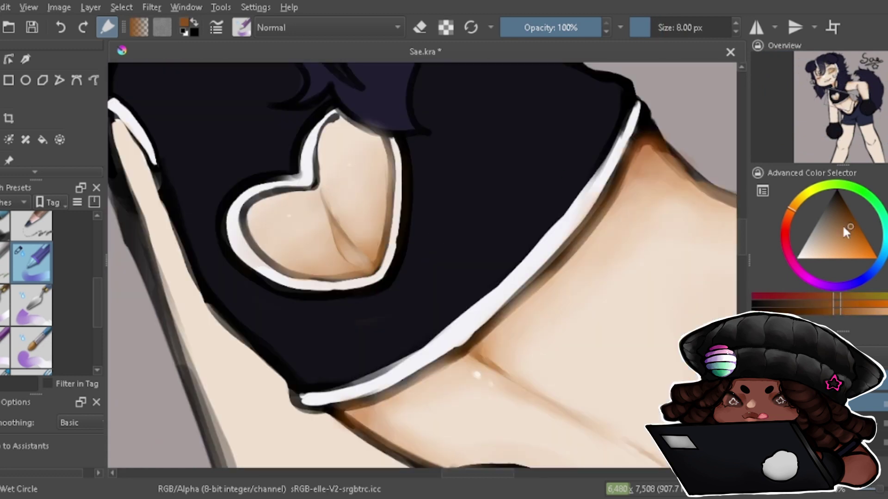
pyautogui.press('/')
pyautogui.press('e')
pyautogui.moveTo(391, 267); pyautogui.dragTo(276, 273)
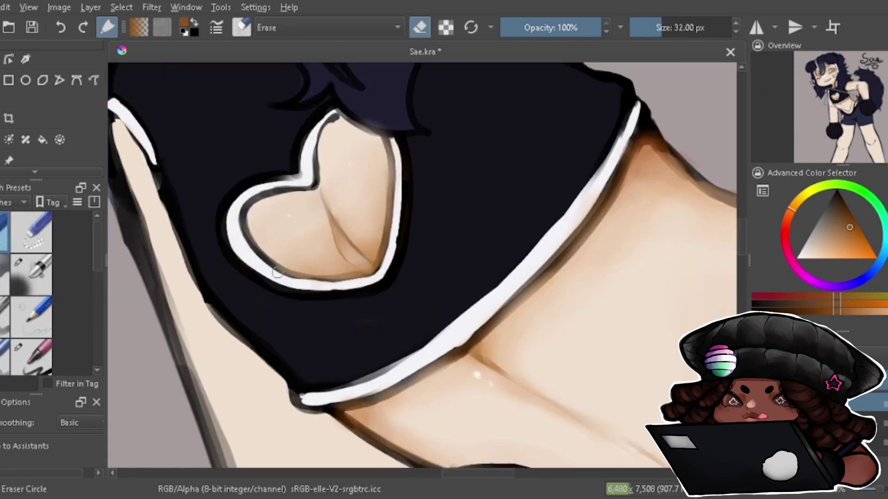
pyautogui.moveTo(378, 273); pyautogui.dragTo(390, 134)
pyautogui.scroll(-2, 390, 134)
pyautogui.scroll(-3, 390, 134)
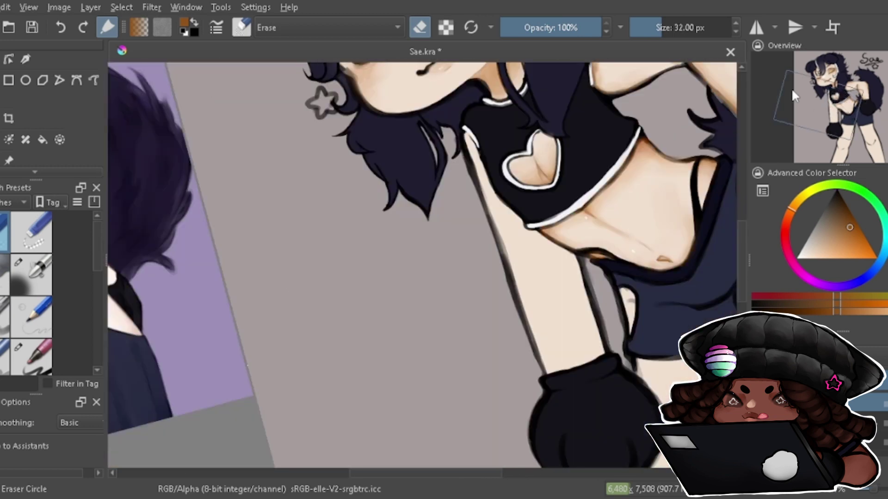
pyautogui.scroll(-2, 391, 134)
# Touch up the heart outline in black and add orange-brown shading.
pyautogui.press('/')
pyautogui.scroll(2, 453, 288)
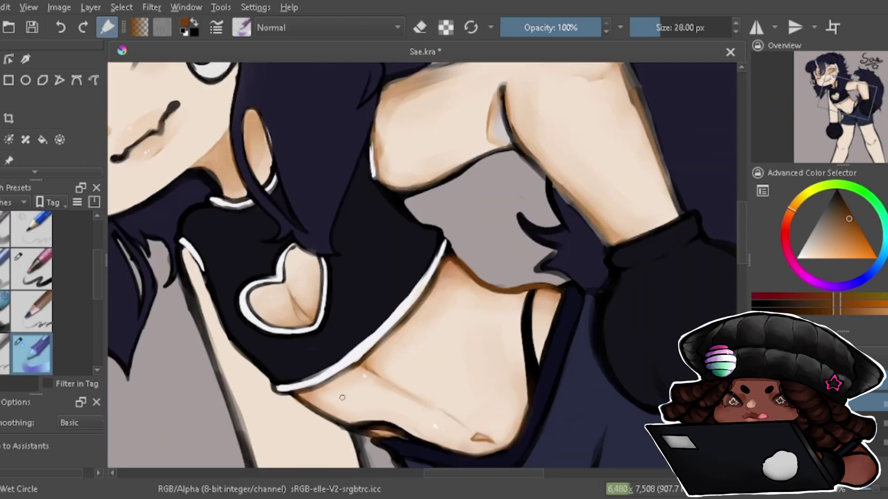
pyautogui.keyDown('ctrl'); pyautogui.click(531, 294); pyautogui.keyUp('ctrl')
pyautogui.scroll(-2, 395, 430)
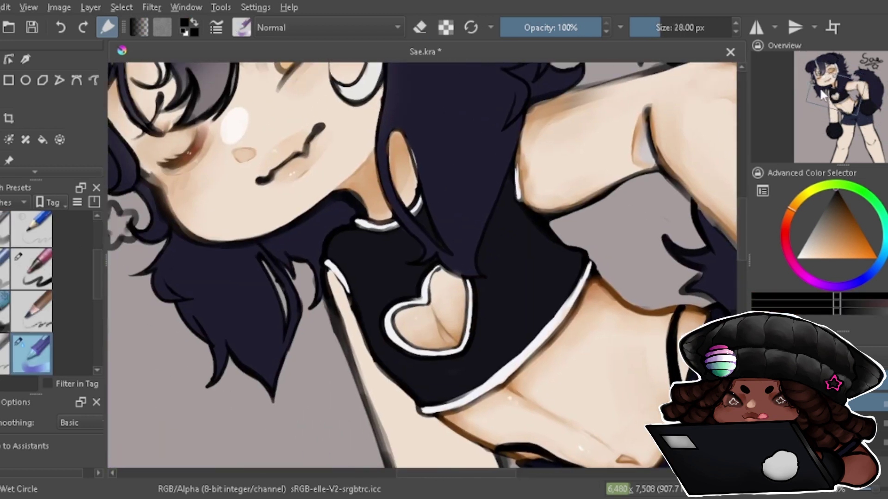
pyautogui.scroll(2, 395, 430)
pyautogui.keyDown('ctrl'); pyautogui.click(224, 294); pyautogui.keyUp('ctrl')
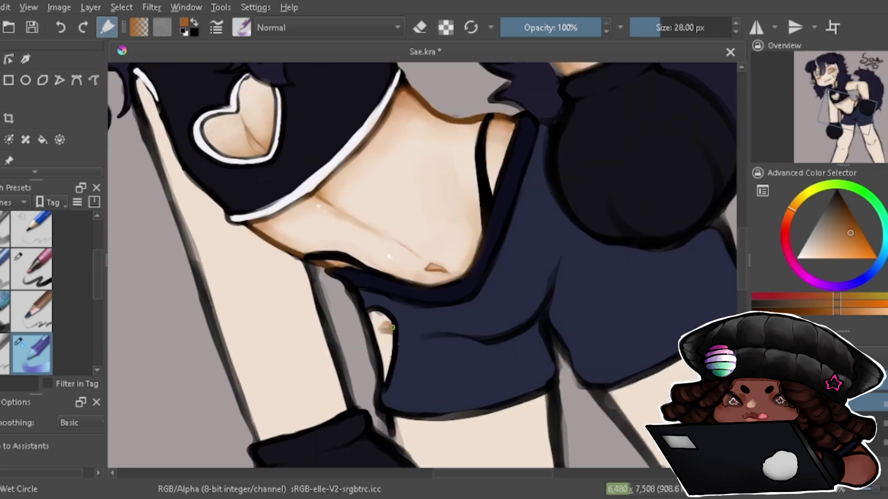
pyautogui.press('/')
pyautogui.press('/')
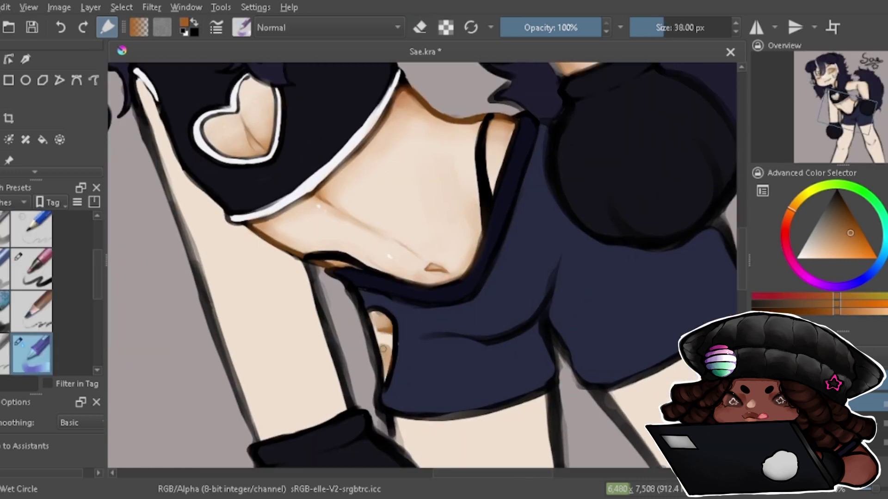
pyautogui.press('/')
pyautogui.click(841, 122)
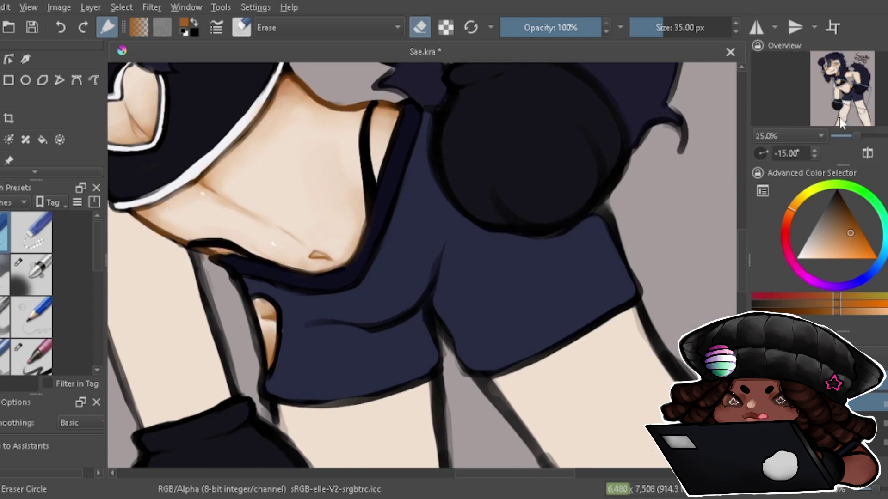
# Paint an orange shadow on the first knee and blend it into soft tan.
pyautogui.click(826, 131)
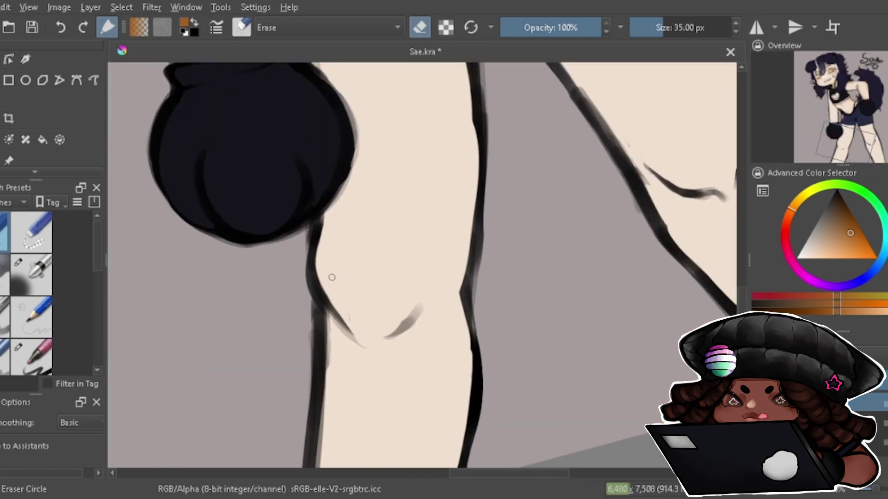
pyautogui.press('/')
pyautogui.moveTo(320, 270)
pyautogui.mouseDown()
pyautogui.moveTo(352, 312)
pyautogui.moveTo(423, 296)
pyautogui.mouseUp()
pyautogui.press(']')
pyautogui.press(']')
pyautogui.press(']')
pyautogui.moveTo(332, 287); pyautogui.dragTo(383, 308)
pyautogui.moveTo(324, 268)
pyautogui.mouseDown()
pyautogui.moveTo(383, 303)
pyautogui.moveTo(350, 305)
pyautogui.moveTo(365, 297)
pyautogui.mouseUp()
pyautogui.press('/')
# Draw an orange crease on the other knee, blend it, and darken its lower curve.
pyautogui.press('/')
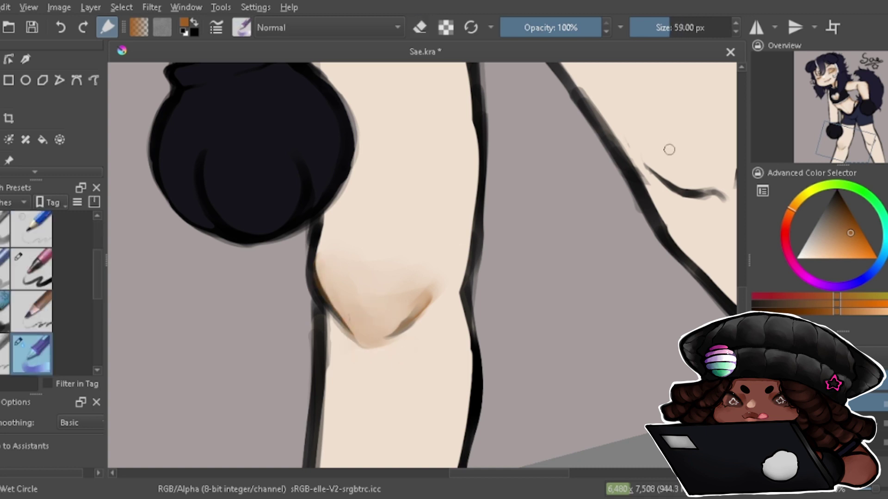
pyautogui.moveTo(454, 261); pyautogui.dragTo(557, 215)
pyautogui.press(']')
pyautogui.press(']')
pyautogui.moveTo(539, 276); pyautogui.dragTo(528, 234)
pyautogui.press('/')
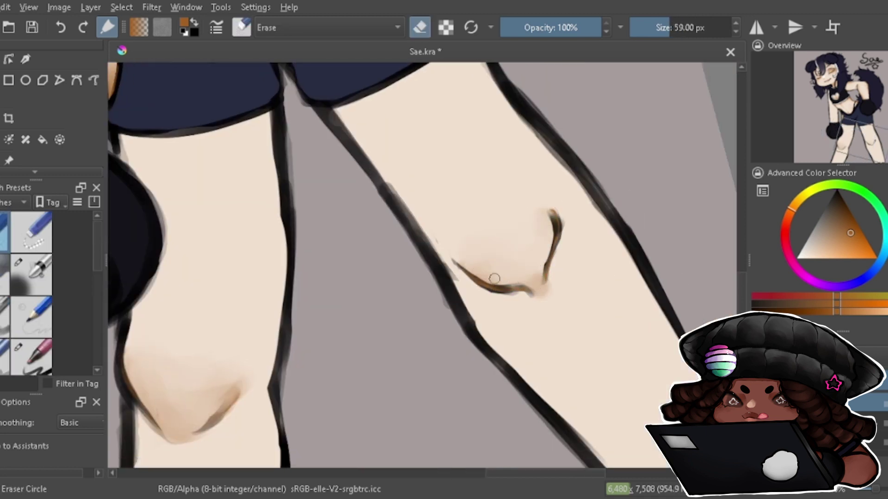
pyautogui.press('/')
pyautogui.press('[')
pyautogui.press('[')
pyautogui.moveTo(493, 278)
pyautogui.mouseDown()
pyautogui.moveTo(541, 291)
pyautogui.moveTo(555, 247)
pyautogui.moveTo(657, 199)
pyautogui.mouseUp()
pyautogui.press('/')
# Airbrush a red blush under the shorts and cover it with warmer orange-brown skin tones.
pyautogui.press(']')
pyautogui.press(']')
pyautogui.press(']')
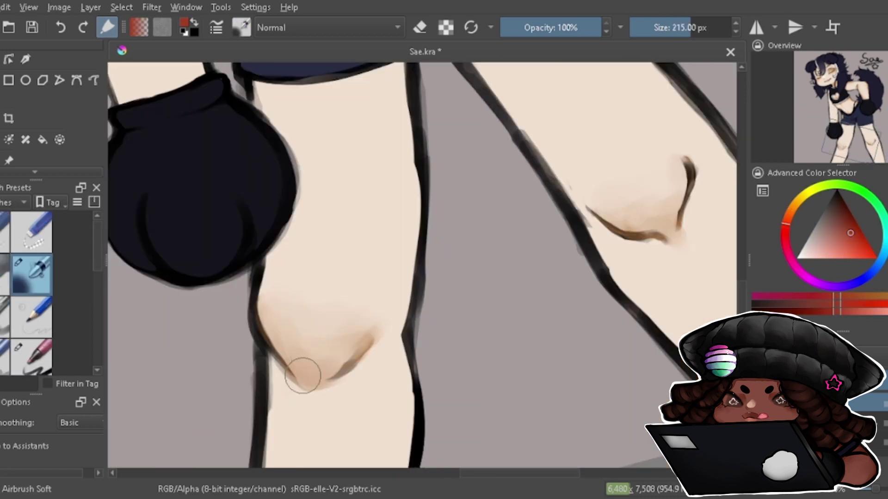
pyautogui.press(']')
pyautogui.scroll(-2, 601, 250)
pyautogui.scroll(5, 388, 252)
pyautogui.press(']')
pyautogui.moveTo(389, 251)
pyautogui.mouseDown()
pyautogui.moveTo(407, 282)
pyautogui.moveTo(458, 264)
pyautogui.moveTo(522, 278)
pyautogui.moveTo(430, 296)
pyautogui.mouseUp()
pyautogui.keyDown('ctrl'); pyautogui.click(485, 259); pyautogui.keyUp('ctrl')
pyautogui.moveTo(463, 268)
pyautogui.mouseDown()
pyautogui.moveTo(416, 263)
pyautogui.moveTo(434, 302)
pyautogui.mouseUp()
# Airbrush orange-brown thigh shading below the shorts, erase spill, and soften with pale skin.
pyautogui.press('e')
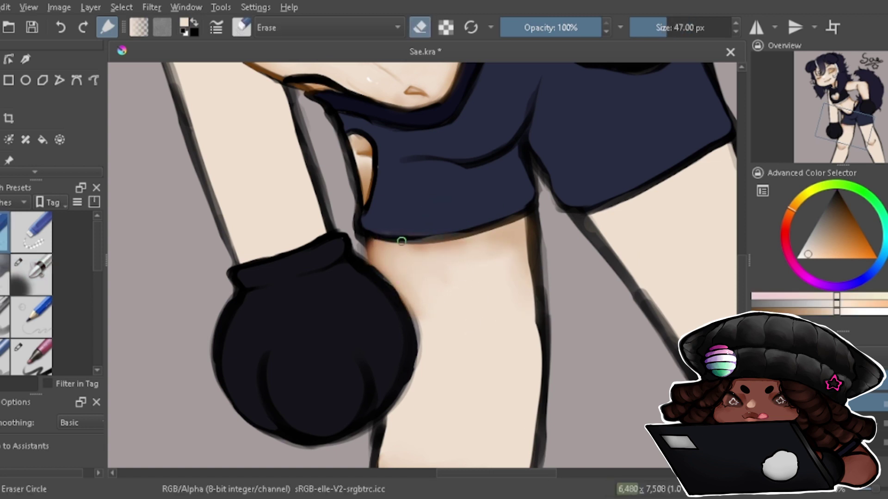
pyautogui.press('e')
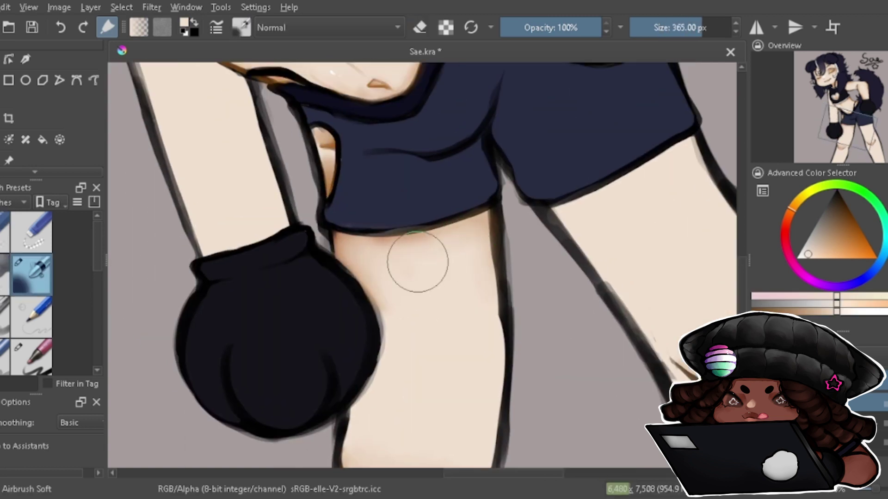
pyautogui.moveTo(555, 212); pyautogui.dragTo(625, 180)
pyautogui.press('e')
pyautogui.moveTo(555, 182)
pyautogui.mouseDown()
pyautogui.moveTo(611, 131)
pyautogui.moveTo(559, 182)
pyautogui.mouseUp()
pyautogui.press('e')
pyautogui.keyDown('ctrl'); pyautogui.click(578, 236); pyautogui.keyUp('ctrl')
pyautogui.moveTo(601, 224)
pyautogui.mouseDown()
pyautogui.moveTo(573, 212)
pyautogui.moveTo(631, 168)
pyautogui.moveTo(629, 181)
pyautogui.mouseUp()
pyautogui.press('e')
# With the wet brush, paint and remove a small stroke near the knee, then sample pale skin.
pyautogui.scroll(-5, 416, 264)
pyautogui.scroll(-5, 416, 263)
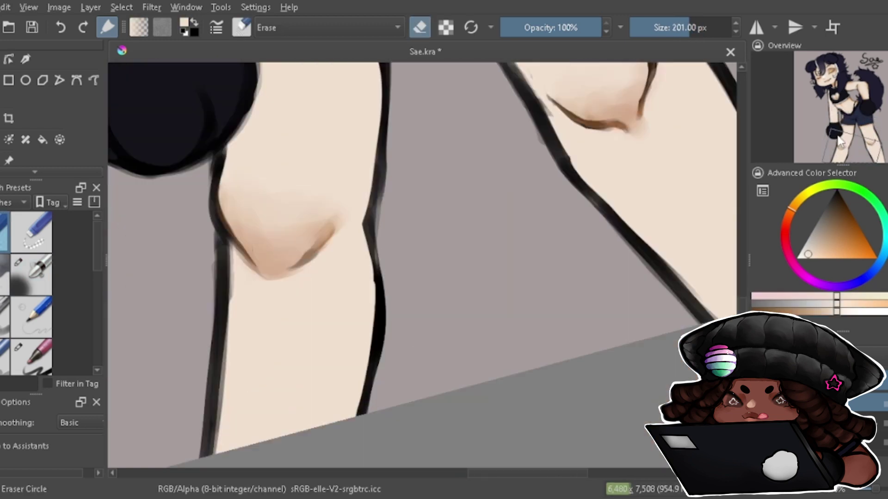
pyautogui.press('e')
pyautogui.press('/')
pyautogui.moveTo(289, 266)
pyautogui.mouseDown()
pyautogui.moveTo(305, 281)
pyautogui.moveTo(299, 316)
pyautogui.moveTo(299, 287)
pyautogui.mouseUp()
pyautogui.press('/')
pyautogui.keyDown('ctrl'); pyautogui.click(298, 287); pyautogui.keyUp('ctrl')
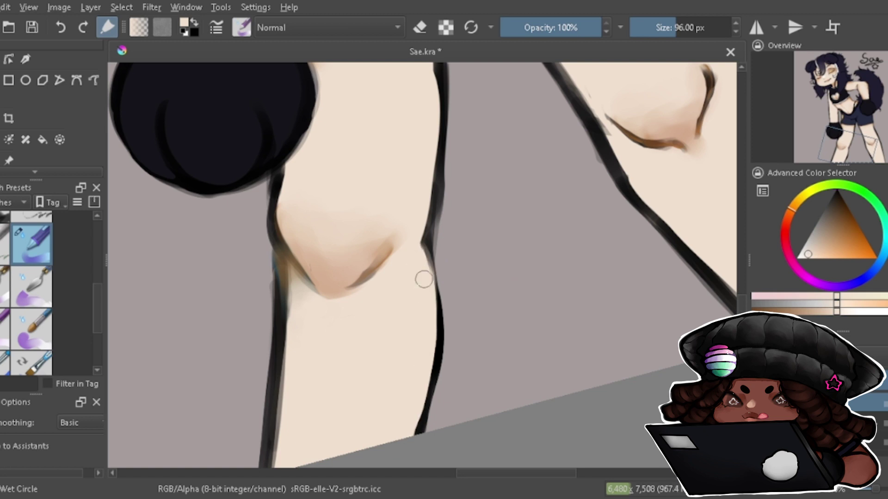
# Try orange rim strokes along both edges of the lower leg, then undo them.
pyautogui.press('/')
pyautogui.moveTo(425, 259); pyautogui.dragTo(422, 305)
pyautogui.hotkey('ctrl', 'z')
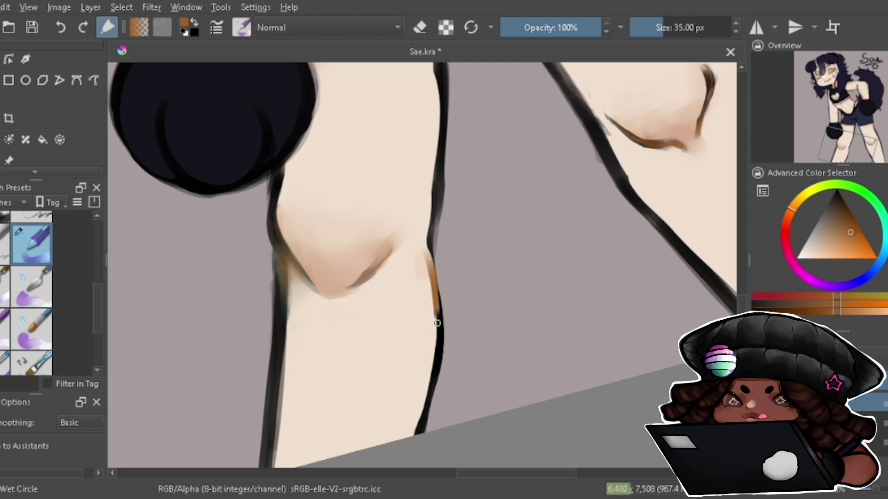
pyautogui.moveTo(430, 252); pyautogui.dragTo(411, 432)
pyautogui.moveTo(292, 344); pyautogui.dragTo(282, 462)
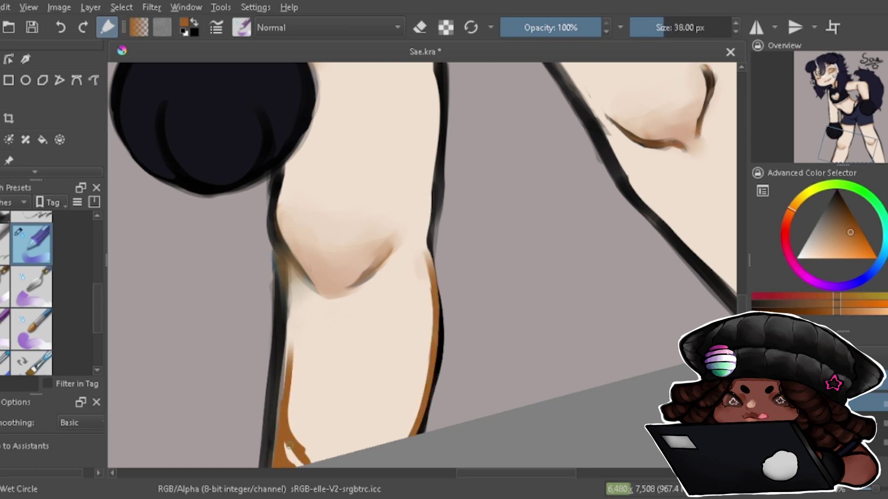
pyautogui.hotkey('ctrl', 'z')
pyautogui.hotkey('ctrl', 'z')
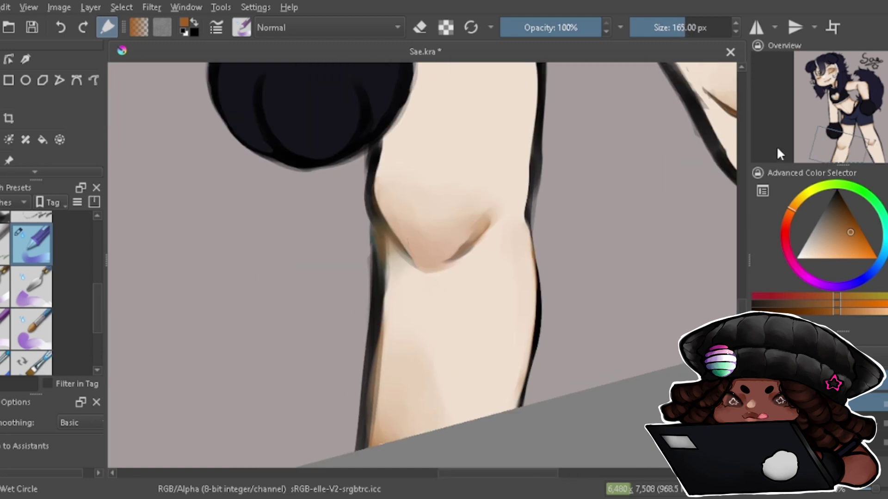
# Paint brown shading along the leg's edge and soft shading down the upper leg's left edge.
pyautogui.moveTo(776, 145)
pyautogui.mouseDown()
pyautogui.moveTo(824, 136)
pyautogui.moveTo(823, 126)
pyautogui.mouseUp()
pyautogui.press(']')
pyautogui.press(']')
pyautogui.press(']')
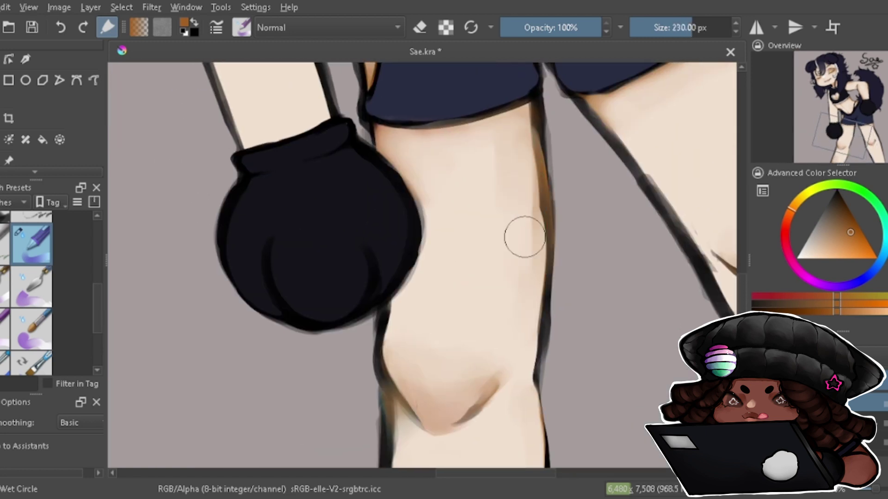
pyautogui.click(846, 131)
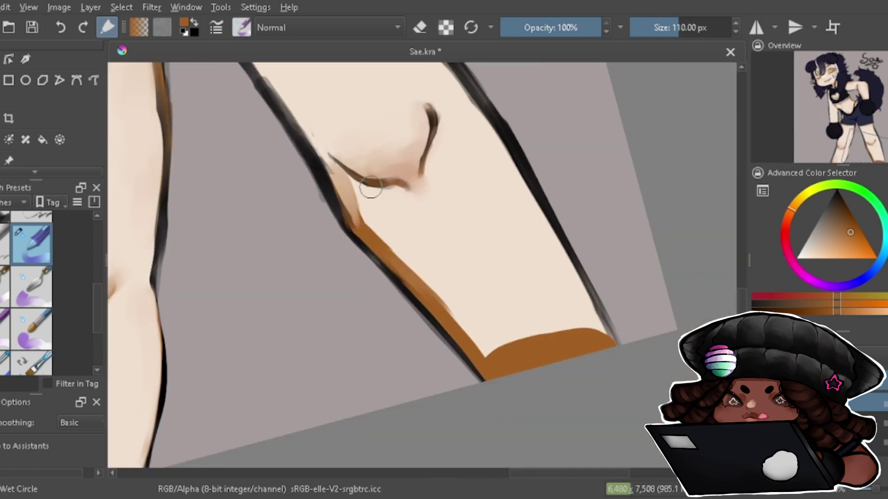
pyautogui.moveTo(361, 204)
pyautogui.mouseDown()
pyautogui.moveTo(402, 245)
pyautogui.moveTo(532, 307)
pyautogui.moveTo(440, 291)
pyautogui.moveTo(400, 253)
pyautogui.mouseUp()
pyautogui.press('[')
pyautogui.press('[')
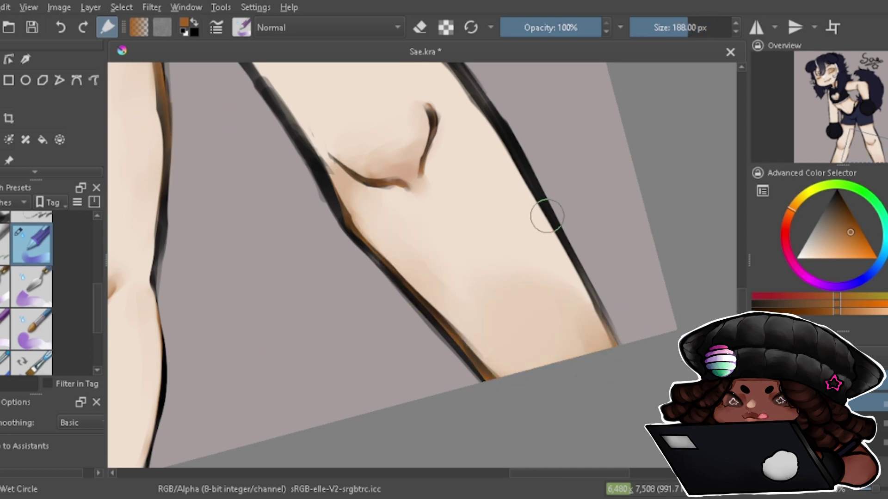
pyautogui.click(846, 138)
pyautogui.moveTo(301, 144)
pyautogui.mouseDown()
pyautogui.moveTo(351, 232)
pyautogui.moveTo(314, 160)
pyautogui.mouseUp()
pyautogui.press('[')
pyautogui.press('[')
# Using skin and orange-brown tones, repaint the knee-crease shadow and shade under the left kneecap.
pyautogui.keyDown('ctrl'); pyautogui.click(425, 120); pyautogui.keyUp('ctrl')
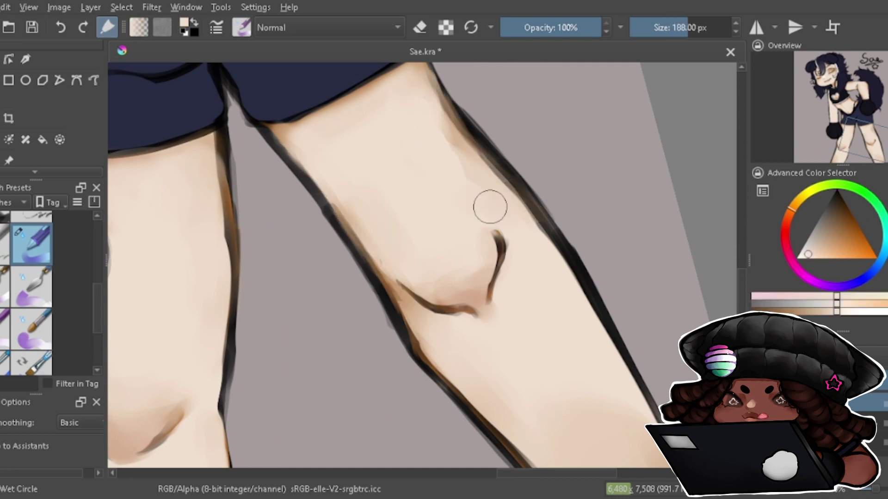
pyautogui.click(846, 134)
pyautogui.press('[')
pyautogui.moveTo(532, 199)
pyautogui.mouseDown()
pyautogui.moveTo(502, 179)
pyautogui.moveTo(579, 244)
pyautogui.moveTo(502, 143)
pyautogui.mouseUp()
pyautogui.moveTo(222, 366)
pyautogui.mouseDown()
pyautogui.moveTo(175, 327)
pyautogui.moveTo(232, 364)
pyautogui.mouseUp()
pyautogui.press('[')
pyautogui.click(862, 241)
pyautogui.press('[')
pyautogui.press('[')
pyautogui.press('[')
pyautogui.press('d')
pyautogui.press('x')
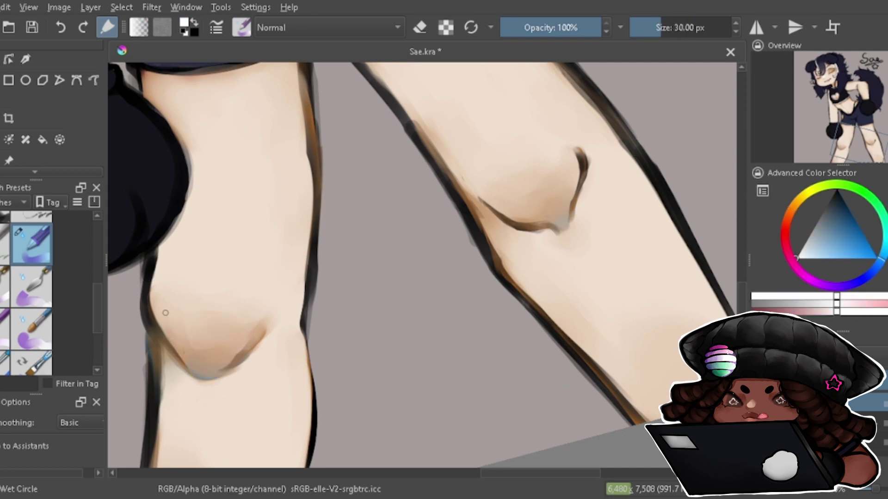
pyautogui.scroll(-5, 658, 159)
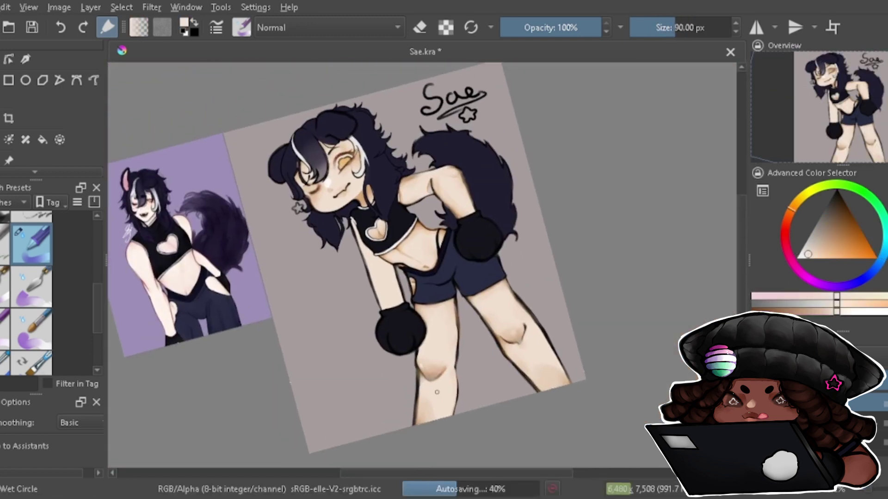
# Paint orange shading below the top's hem at the waist, then sample light peach.
pyautogui.scroll(5, 439, 370)
pyautogui.press(']')
pyautogui.press(']')
pyautogui.moveTo(439, 231); pyautogui.dragTo(532, 439)
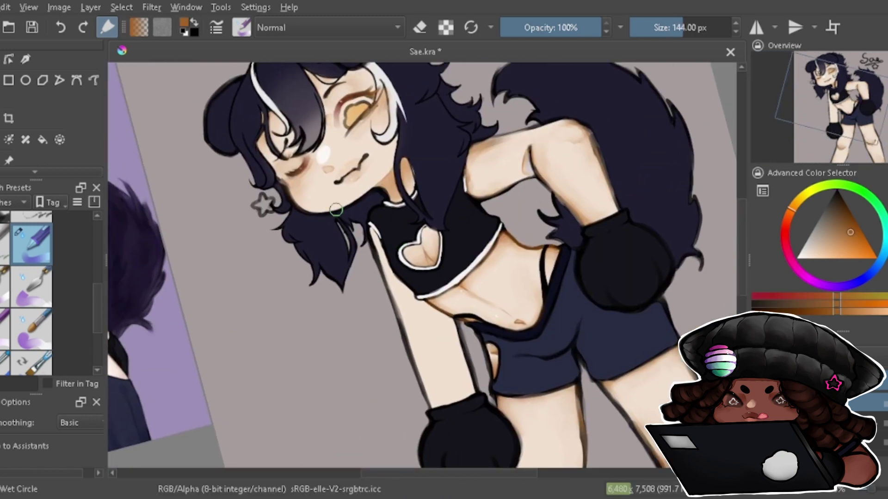
pyautogui.click(853, 238)
pyautogui.press('[')
pyautogui.press('[')
pyautogui.press('[')
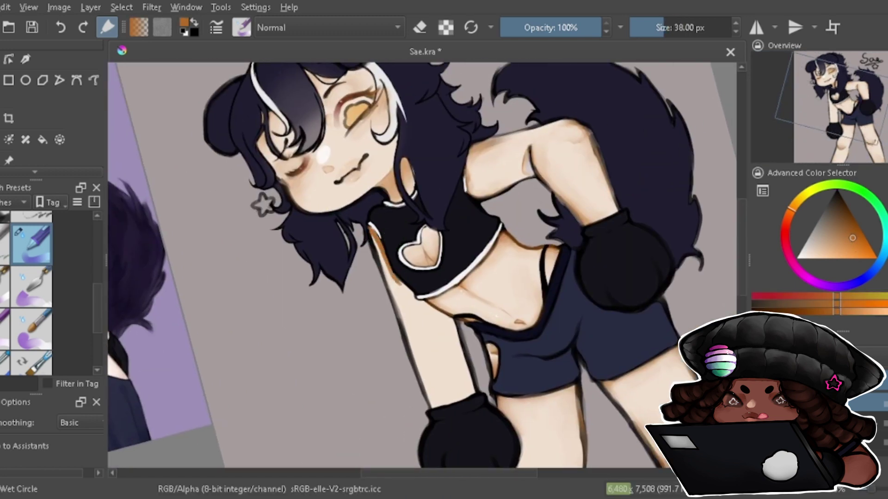
pyautogui.press(']')
pyautogui.press(']')
pyautogui.press(']')
pyautogui.moveTo(426, 311); pyautogui.dragTo(448, 326)
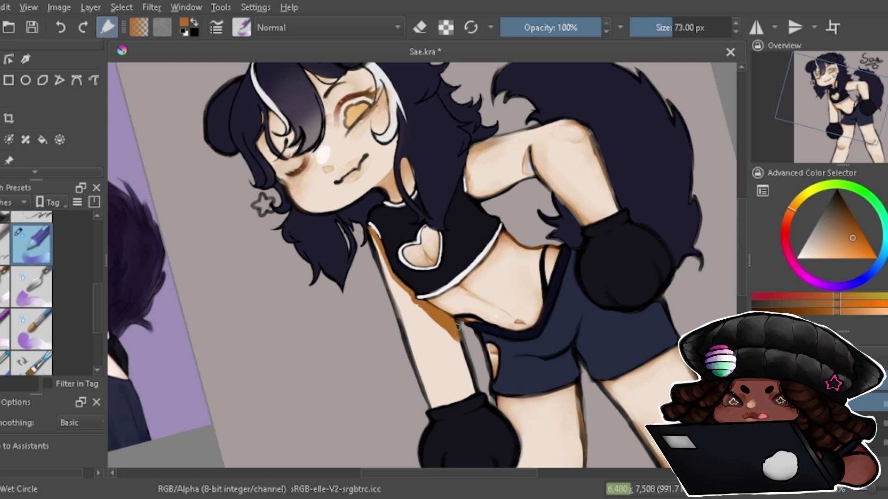
pyautogui.keyDown('ctrl'); pyautogui.click(457, 327); pyautogui.keyUp('ctrl')
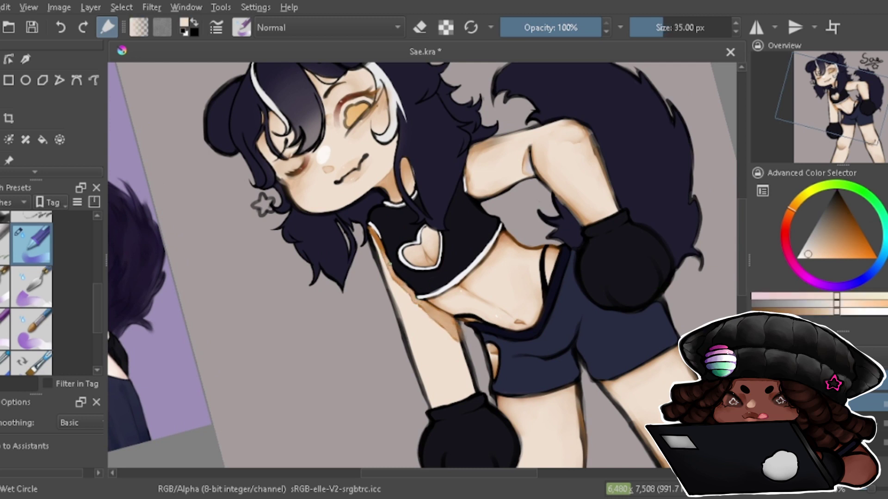
# Blend the orange forearm line into soft, lighter peach shading.
pyautogui.press(']')
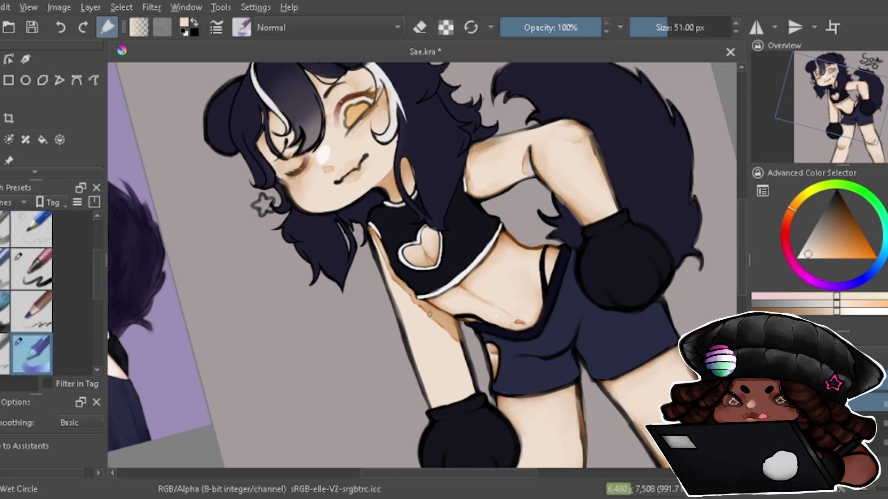
pyautogui.scroll(-3, 815, 123)
pyautogui.press('5')
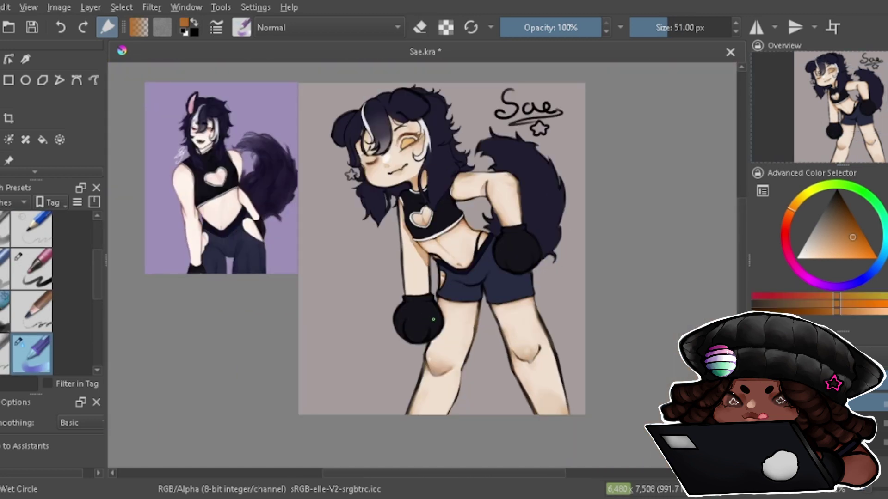
pyautogui.scroll(5, 412, 261)
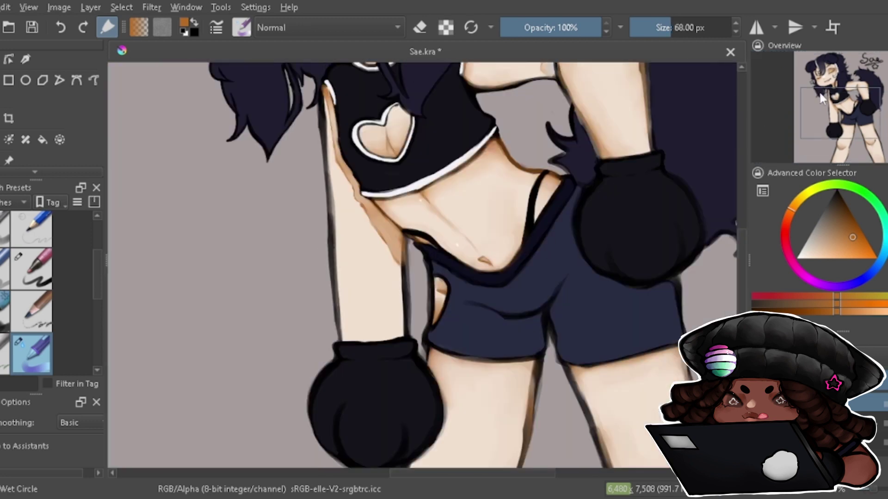
pyautogui.keyDown('ctrl'); pyautogui.click(392, 244); pyautogui.keyUp('ctrl')
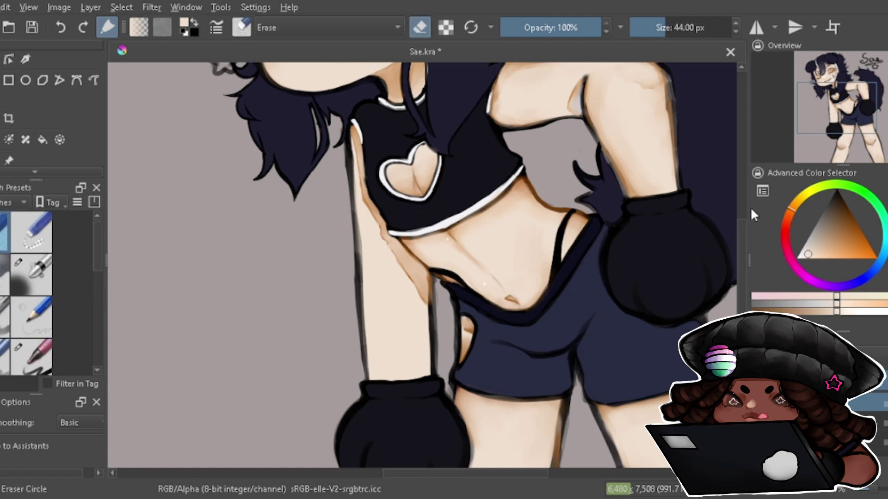
pyautogui.keyDown('ctrl'); pyautogui.click(369, 374); pyautogui.keyUp('ctrl')
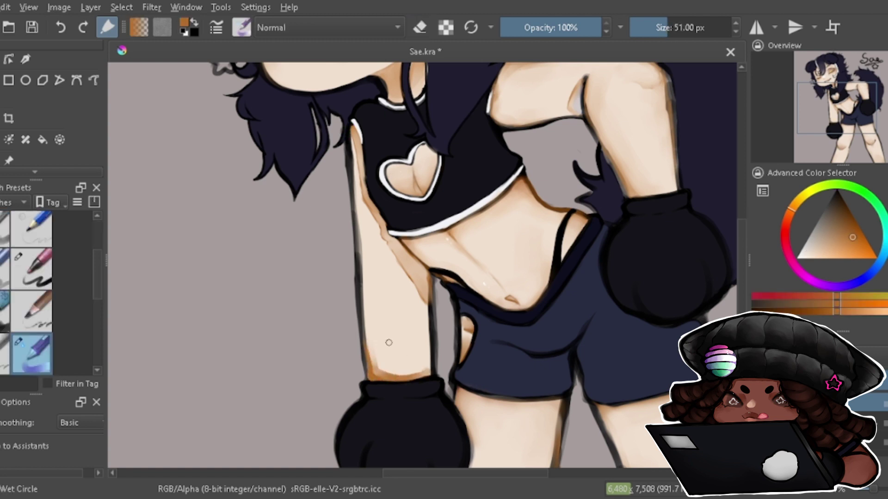
pyautogui.moveTo(369, 346); pyautogui.dragTo(407, 374)
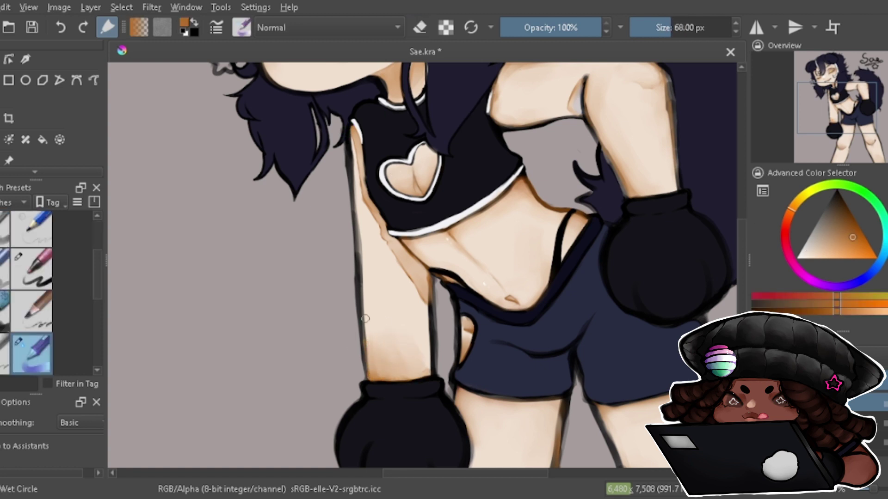
pyautogui.moveTo(372, 341); pyautogui.dragTo(394, 366)
pyautogui.press('[')
pyautogui.press('[')
pyautogui.press('[')
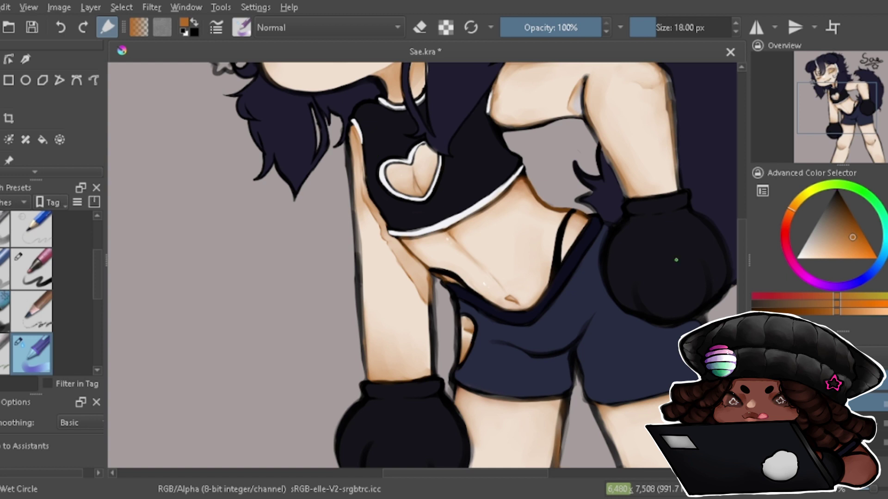
# Test a faint teal stroke, switch to low-opacity Basic-1 with a lighter blue, and review the figure.
pyautogui.click(881, 245)
pyautogui.press(']')
pyautogui.moveTo(398, 246)
pyautogui.mouseDown()
pyautogui.moveTo(423, 271)
pyautogui.moveTo(413, 259)
pyautogui.mouseUp()
pyautogui.click(883, 257)
pyautogui.press(']')
pyautogui.press(']')
pyautogui.press(']')
pyautogui.click(37, 316)
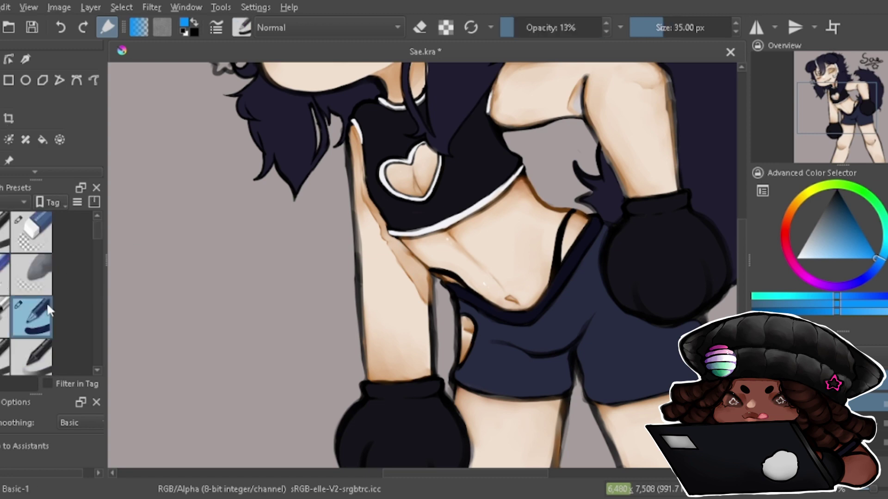
pyautogui.click(837, 258)
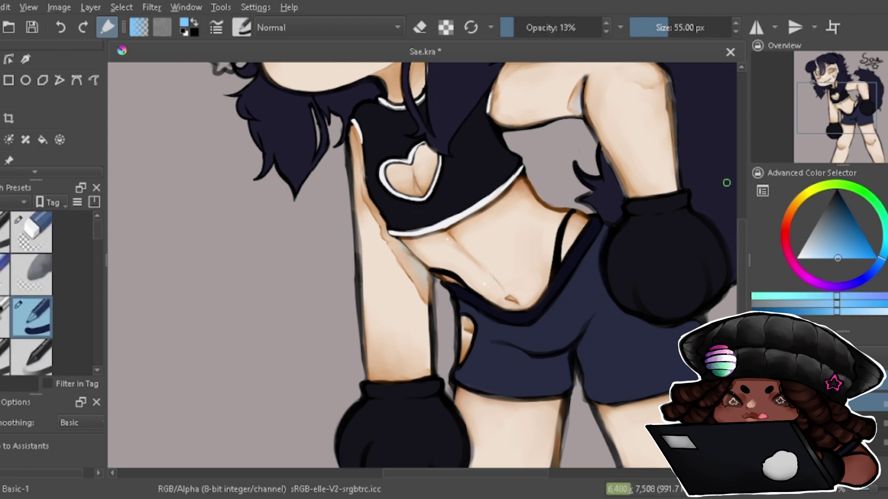
pyautogui.moveTo(809, 101); pyautogui.dragTo(817, 115)
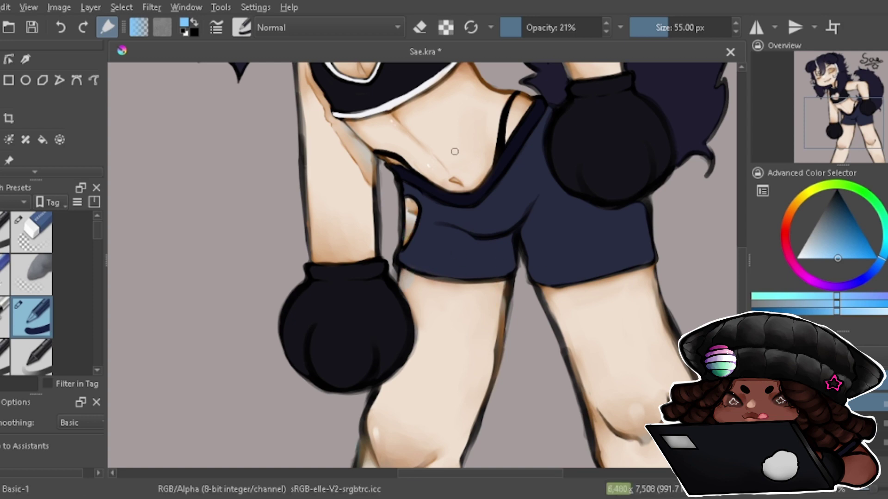
pyautogui.moveTo(841, 122); pyautogui.dragTo(838, 100)
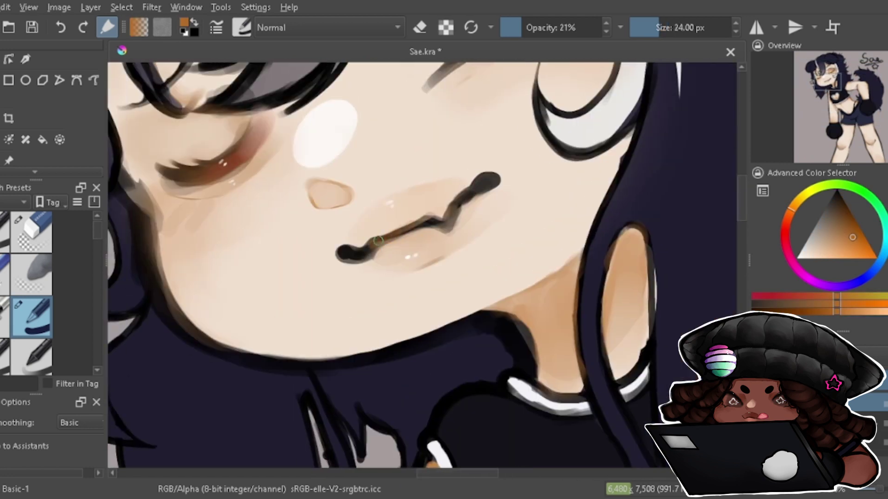
# Trace over Sae's mouth line in brown several times, darkening its lower left.
pyautogui.moveTo(378, 241)
pyautogui.mouseDown()
pyautogui.moveTo(430, 221)
pyautogui.moveTo(484, 177)
pyautogui.mouseUp()
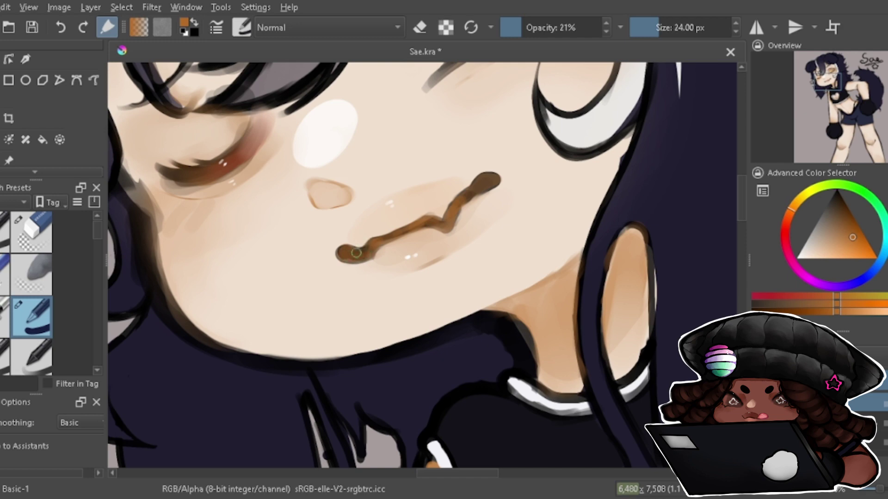
pyautogui.moveTo(356, 253); pyautogui.dragTo(418, 225)
pyautogui.moveTo(350, 254); pyautogui.dragTo(440, 220)
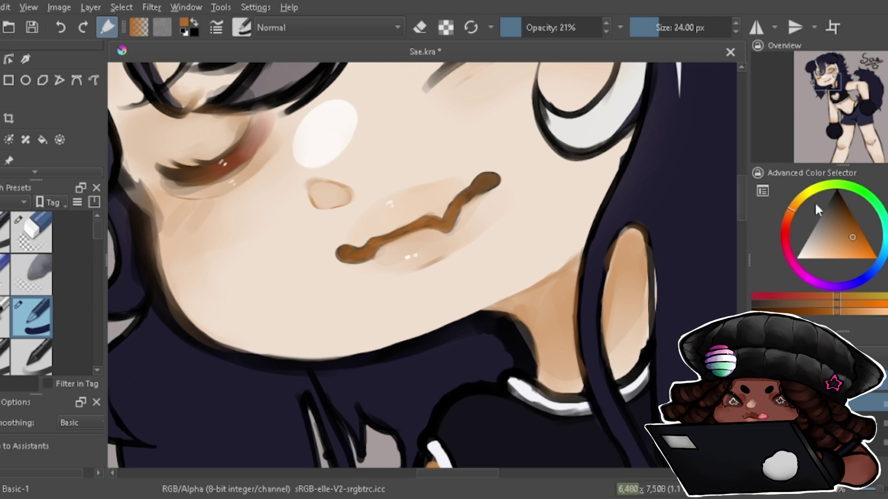
pyautogui.click(785, 231)
pyautogui.click(792, 209)
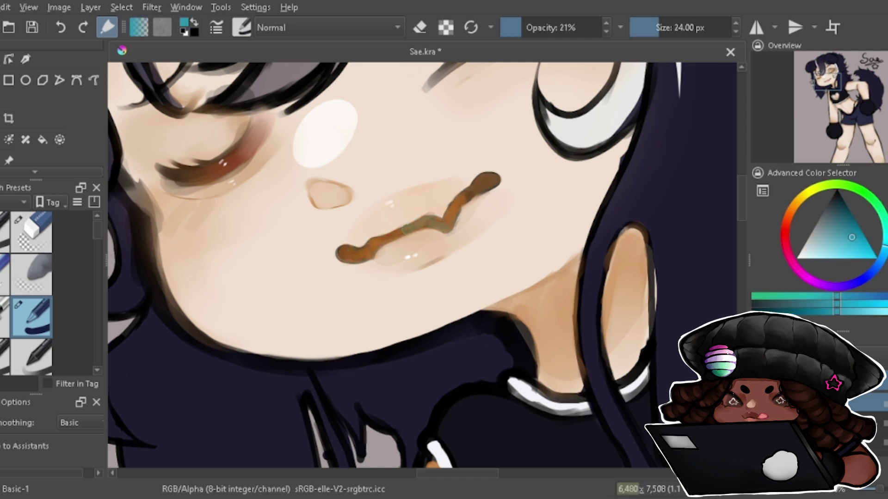
pyautogui.moveTo(461, 200); pyautogui.dragTo(528, 267)
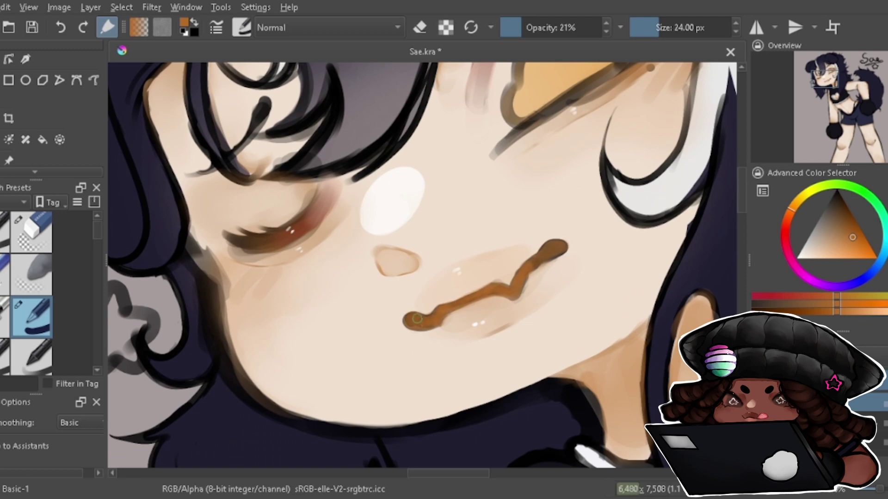
pyautogui.scroll(3, 417, 318)
pyautogui.scroll(-3, 416, 319)
# Paint a red stroke over the mouth line and tidy it with the eraser.
pyautogui.moveTo(416, 324); pyautogui.dragTo(513, 282)
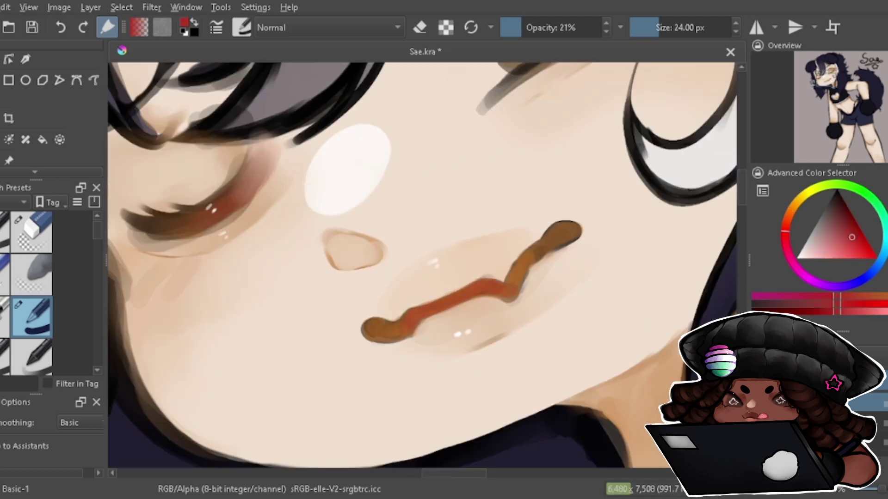
pyautogui.click(792, 209)
pyautogui.scroll(-5, 831, 92)
pyautogui.scroll(3, 831, 92)
pyautogui.moveTo(837, 106); pyautogui.dragTo(831, 79)
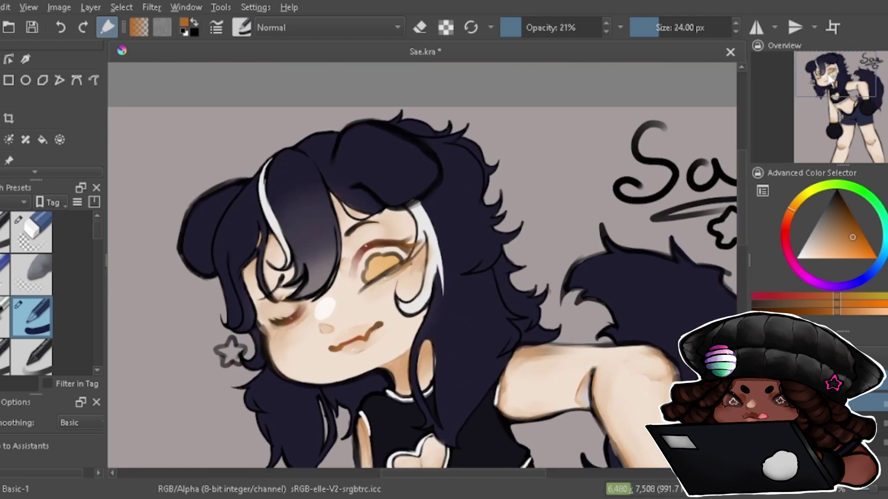
pyautogui.press('e')
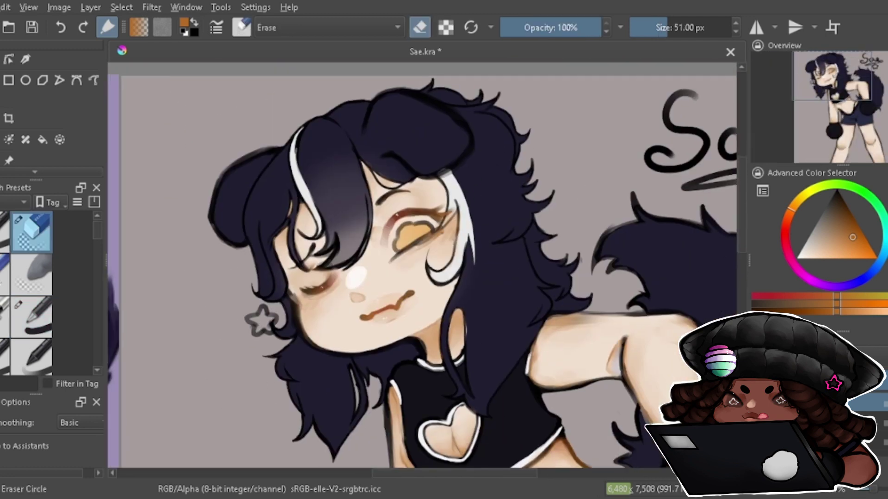
pyautogui.press('/')
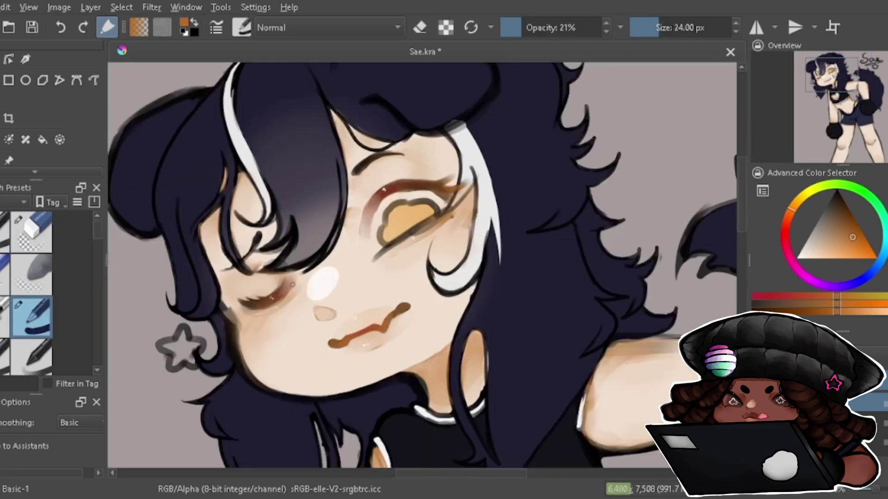
# Shade along the chin and jaw with pale peach skin colour.
pyautogui.hotkey('shift', 'j')
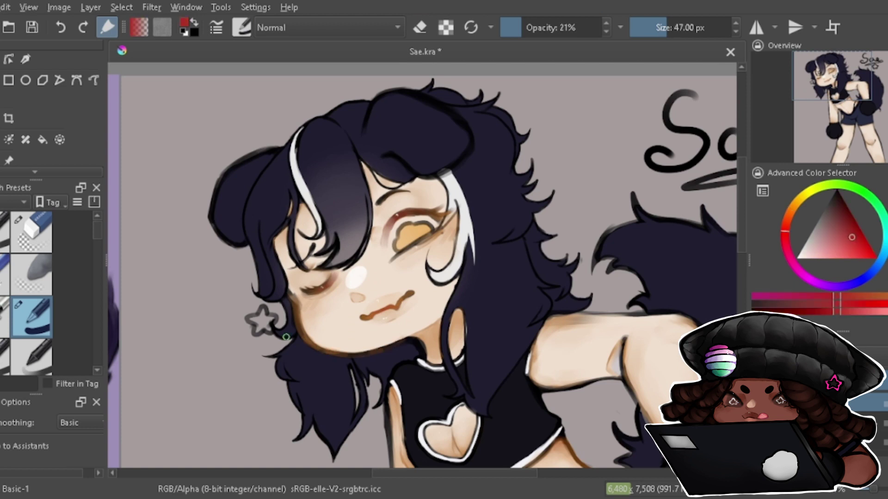
pyautogui.keyDown('ctrl'); pyautogui.click(316, 340); pyautogui.keyUp('ctrl')
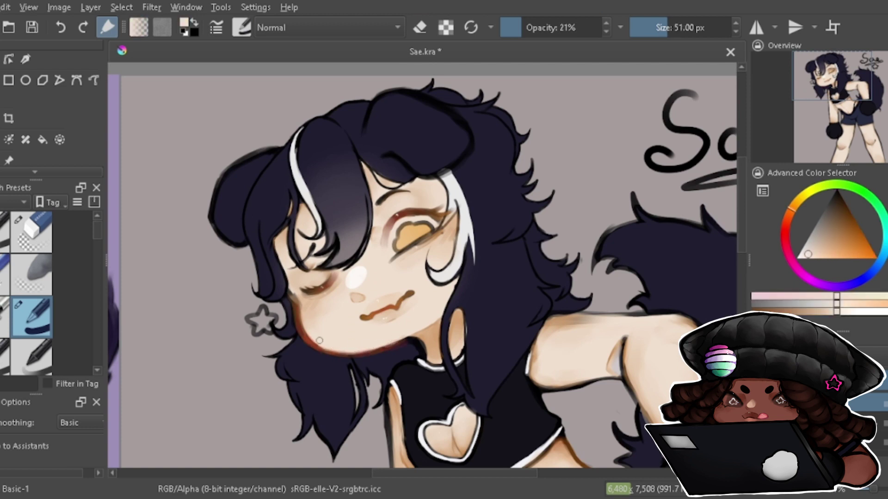
pyautogui.moveTo(319, 340); pyautogui.dragTo(290, 297)
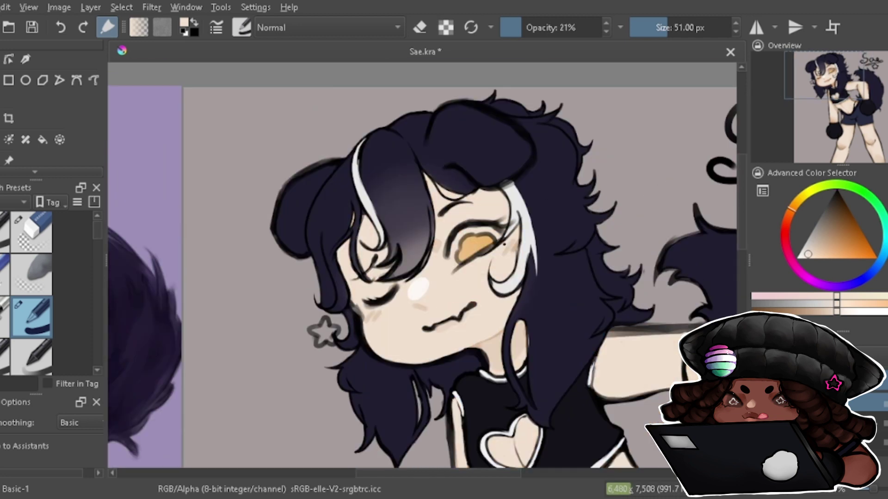
pyautogui.moveTo(832, 93)
pyautogui.mouseDown()
pyautogui.moveTo(850, 133)
pyautogui.moveTo(835, 102)
pyautogui.mouseUp()
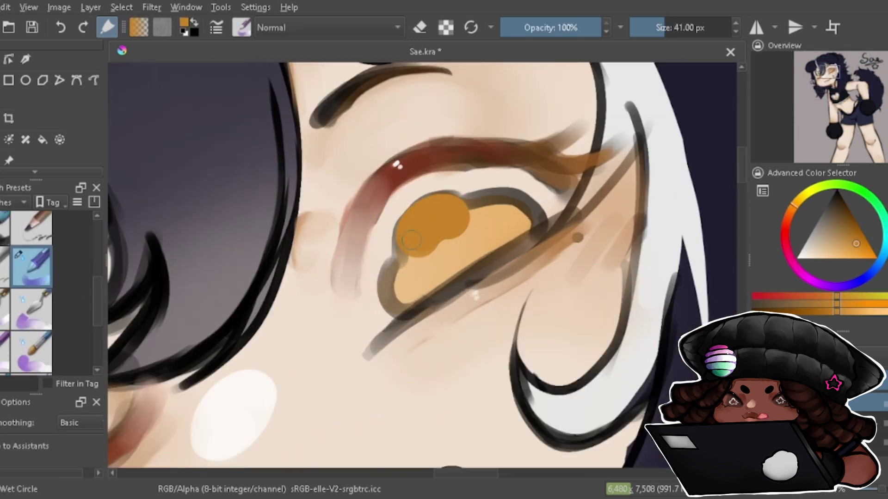
# Fill the iris with layered orange, lighter orange and dark dabs.
pyautogui.moveTo(412, 239); pyautogui.dragTo(402, 282)
pyautogui.moveTo(416, 218); pyautogui.dragTo(467, 222)
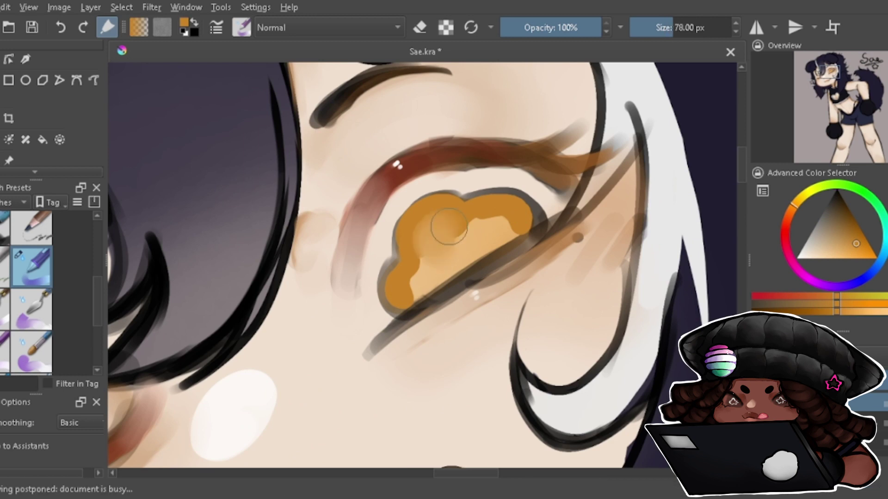
pyautogui.moveTo(407, 278)
pyautogui.mouseDown()
pyautogui.moveTo(453, 221)
pyautogui.moveTo(504, 222)
pyautogui.mouseUp()
pyautogui.moveTo(425, 222); pyautogui.dragTo(453, 254)
pyautogui.moveTo(416, 278); pyautogui.dragTo(490, 222)
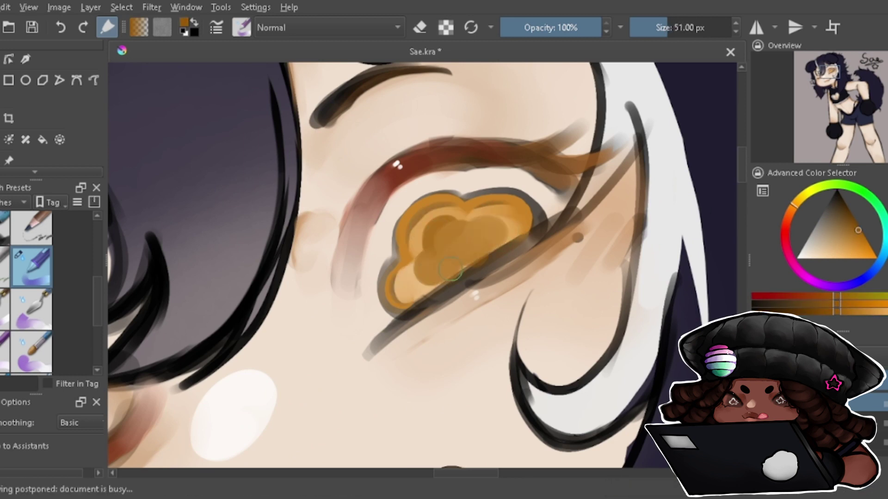
pyautogui.moveTo(439, 286); pyautogui.dragTo(499, 250)
pyautogui.scroll(2, 466, 263)
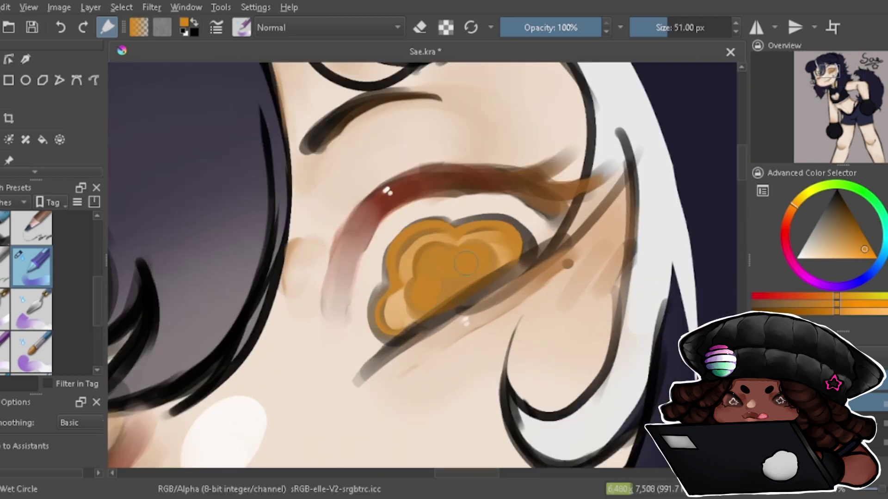
# Paint a red arc inside the iris and lighten its lower-left lobe with light orange.
pyautogui.keyDown('ctrl'); pyautogui.click(375, 203); pyautogui.keyUp('ctrl')
pyautogui.scroll(-3, 417, 255)
pyautogui.scroll(3, 416, 255)
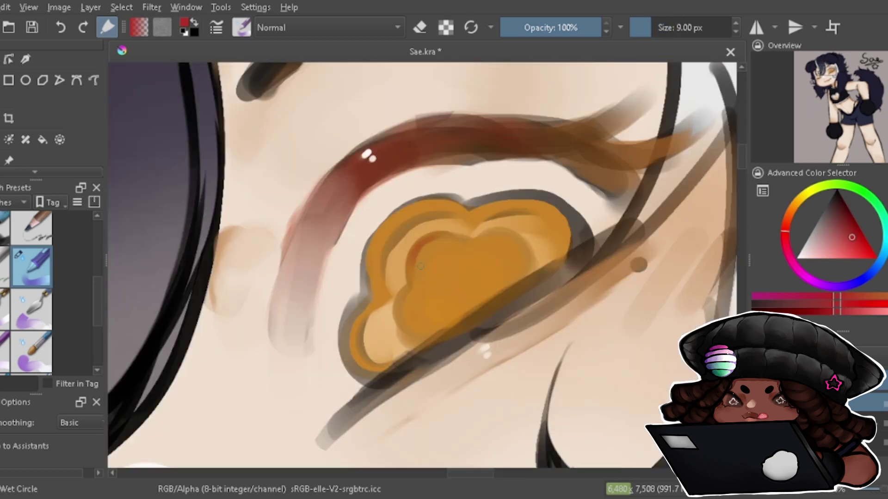
pyautogui.moveTo(456, 233); pyautogui.dragTo(397, 323)
pyautogui.keyDown('ctrl'); pyautogui.click(388, 353); pyautogui.keyUp('ctrl')
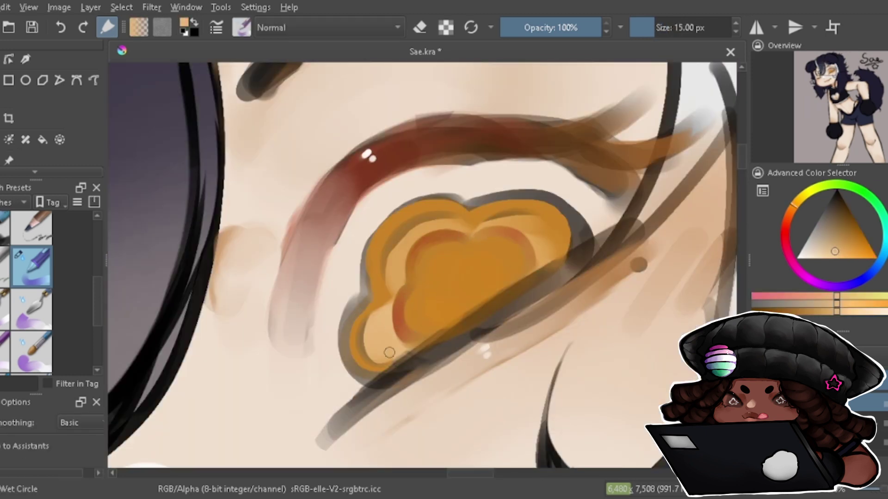
pyautogui.moveTo(363, 356); pyautogui.dragTo(388, 330)
pyautogui.moveTo(370, 363); pyautogui.dragTo(377, 336)
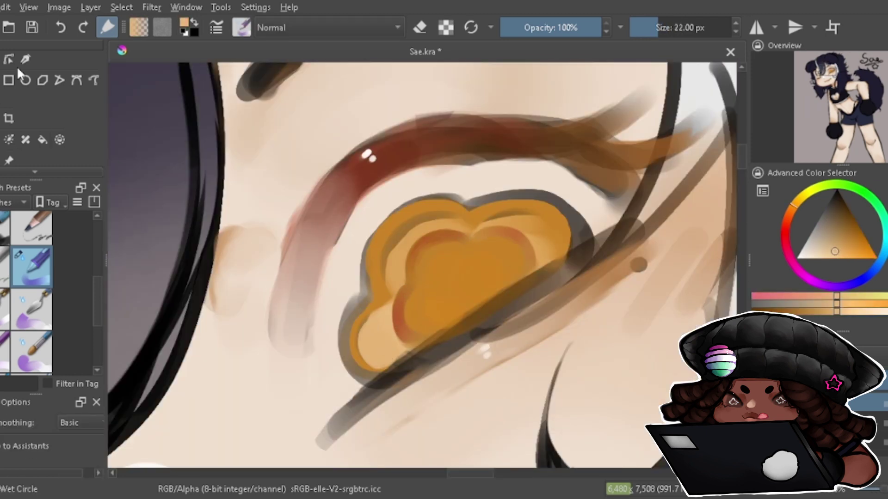
# Add lighter orange highlights on the iris's upper lobes and lower middle, plus a soft airbrush glow.
pyautogui.keyDown('ctrl'); pyautogui.click(402, 323); pyautogui.keyUp('ctrl')
pyautogui.moveTo(388, 273)
pyautogui.mouseDown()
pyautogui.moveTo(444, 218)
pyautogui.moveTo(522, 215)
pyautogui.mouseUp()
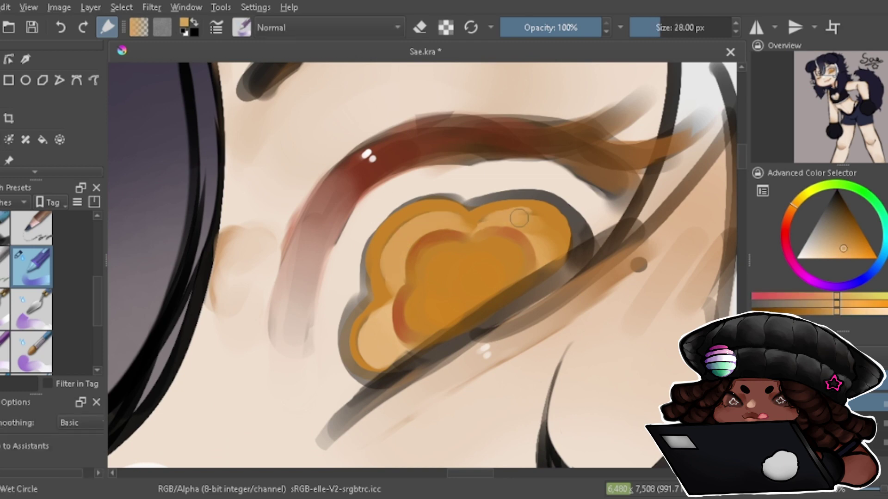
pyautogui.keyDown('ctrl'); pyautogui.click(416, 314); pyautogui.keyUp('ctrl')
pyautogui.moveTo(430, 324)
pyautogui.mouseDown()
pyautogui.moveTo(457, 287)
pyautogui.moveTo(504, 268)
pyautogui.mouseUp()
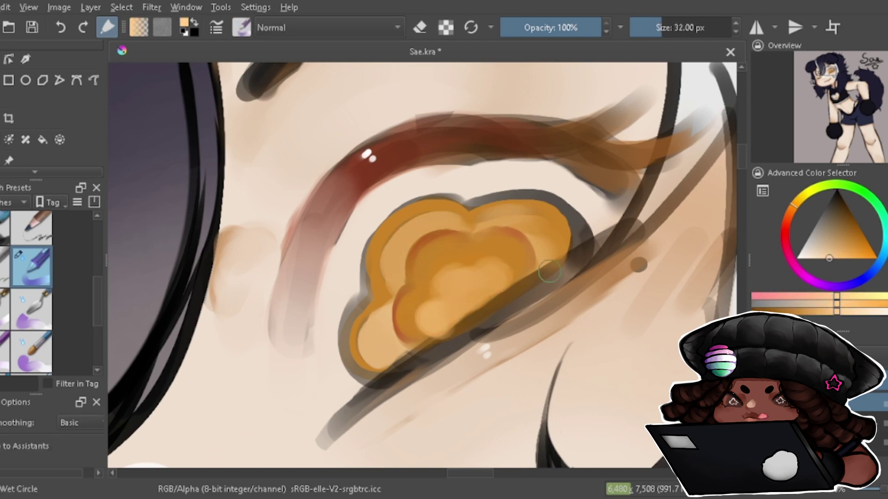
pyautogui.scroll(-3, 549, 272)
pyautogui.scroll(-3, 508, 278)
pyautogui.scroll(5, 418, 349)
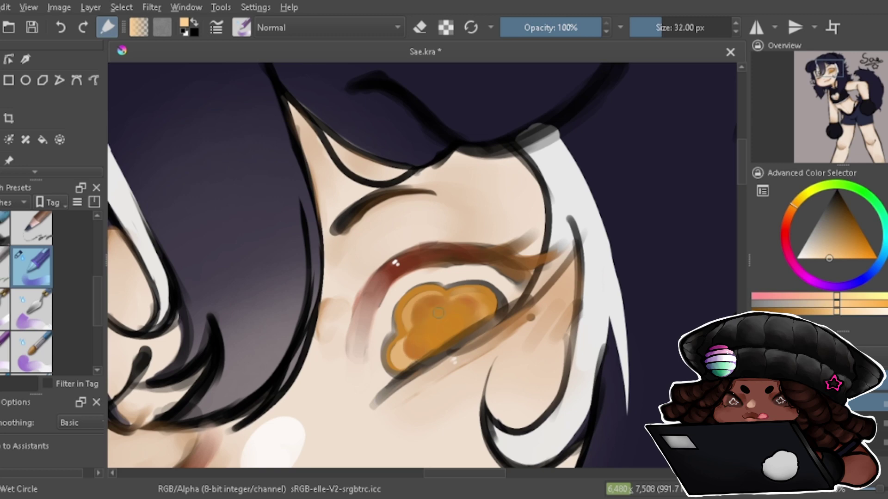
pyautogui.press('/')
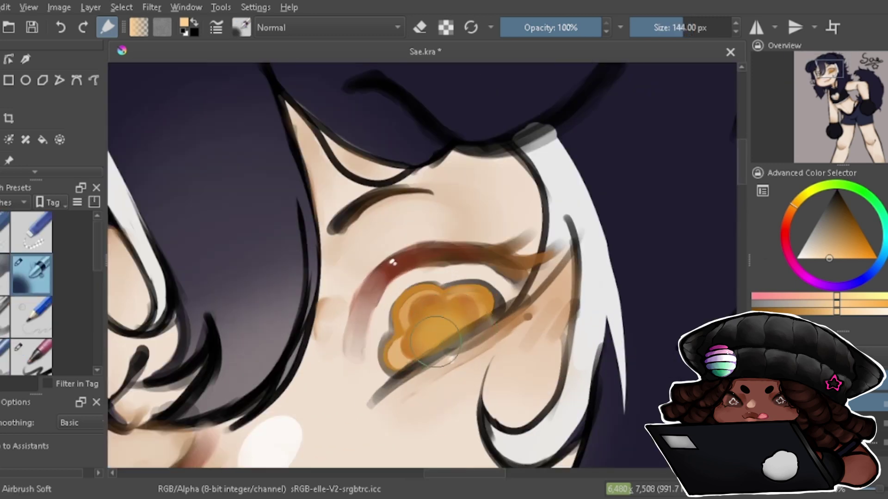
pyautogui.moveTo(442, 340); pyautogui.dragTo(448, 334)
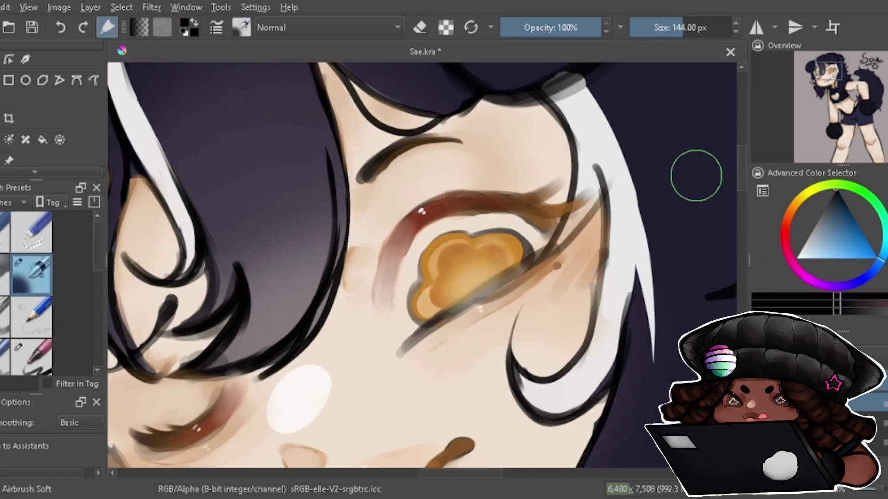
# Choose a detail brush preset and paint a tan shading stroke at the elbow.
pyautogui.scroll(-2, 31, 296)
pyautogui.click(31, 315)
pyautogui.scroll(1, 88, 331)
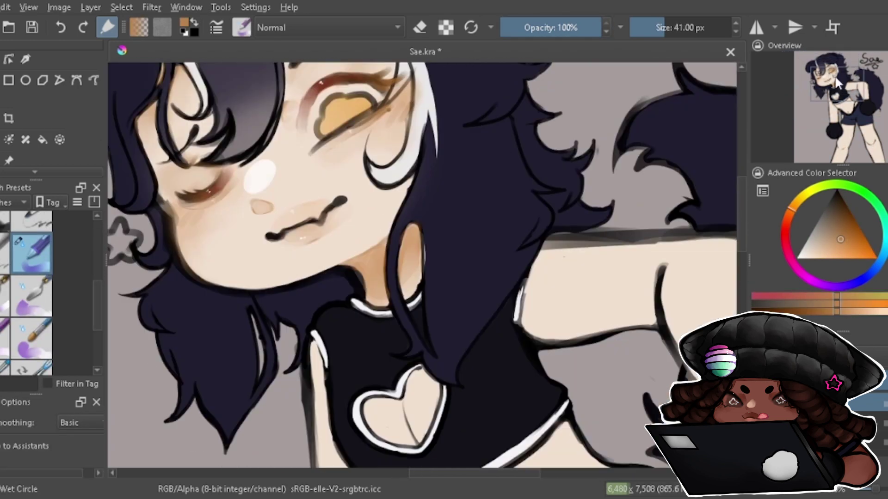
pyautogui.moveTo(462, 240)
pyautogui.mouseDown()
pyautogui.moveTo(448, 273)
pyautogui.moveTo(459, 284)
pyautogui.mouseUp()
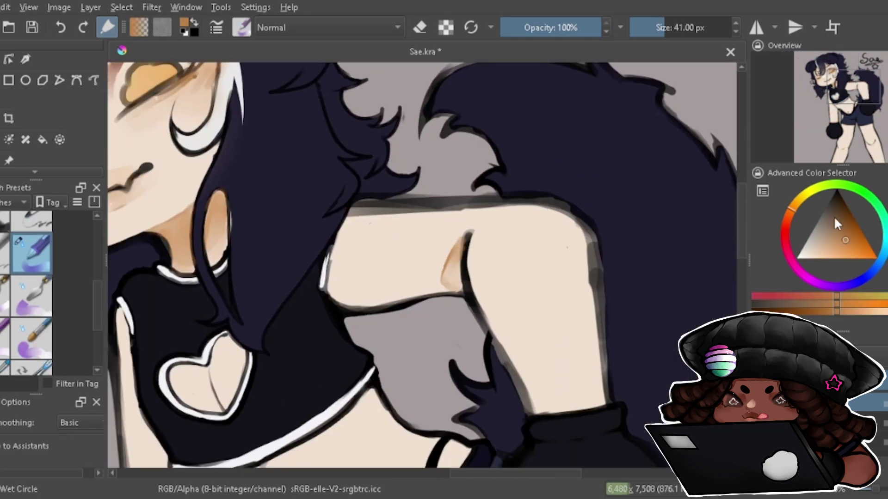
# Sample the orange-tan shading colour, undo the stray cyan and purple elbow tints, and pick the wet blending brush.
pyautogui.click(880, 250)
pyautogui.keyDown('ctrl'); pyautogui.click(454, 256); pyautogui.keyUp('ctrl')
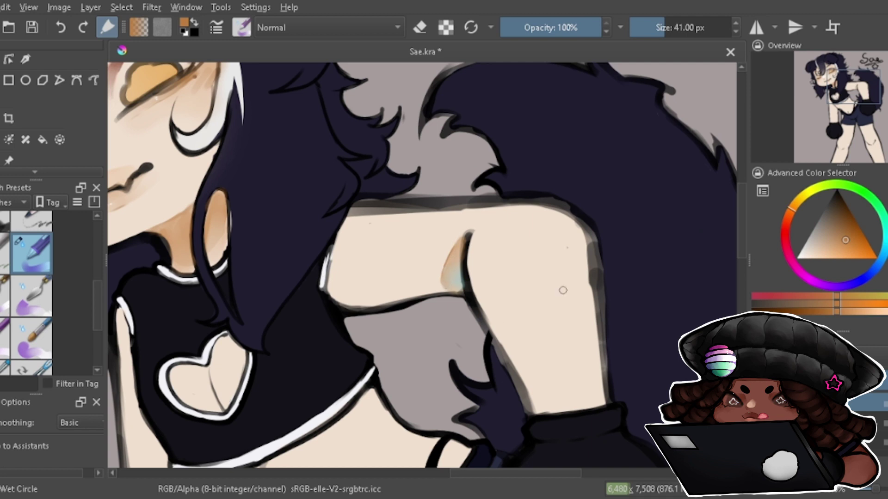
pyautogui.hotkey('ctrl', 'z')
pyautogui.scroll(5, 85, 296)
pyautogui.click(31, 318)
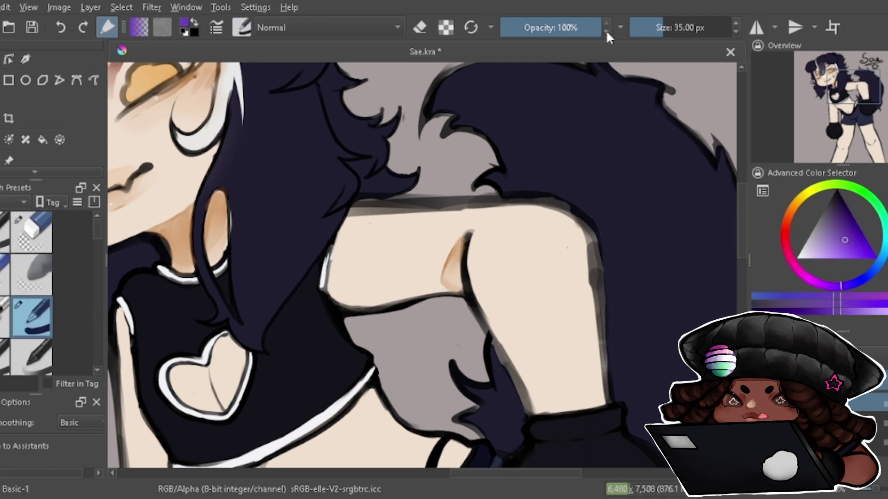
pyautogui.press('l')
pyautogui.hotkey('ctrl', 'z')
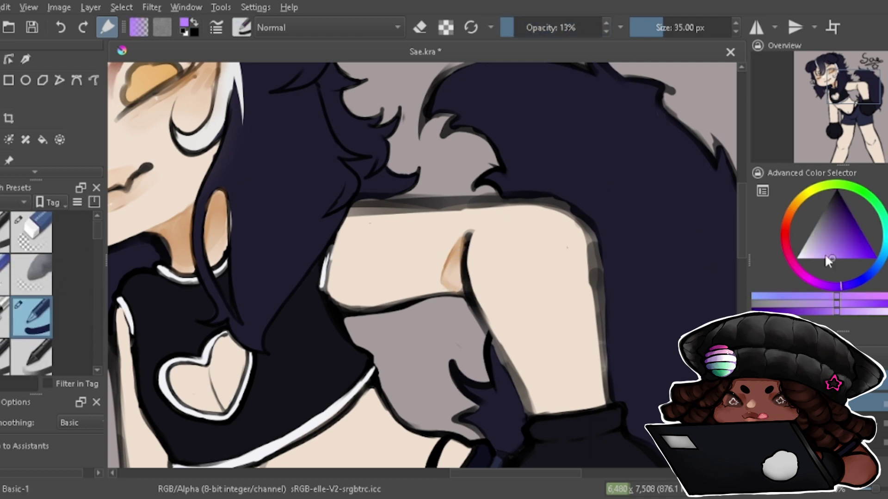
pyautogui.scroll(-3, 32, 296)
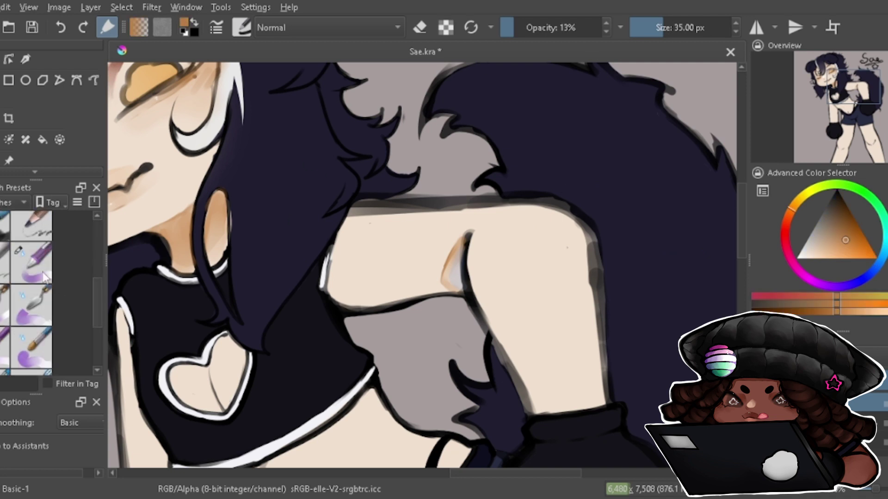
pyautogui.click(31, 262)
# Paint orange shading on the elbow and forearm edges, smoothing the elbow blotch with the soft airbrush.
pyautogui.moveTo(535, 237); pyautogui.dragTo(557, 246)
pyautogui.moveTo(576, 228); pyautogui.dragTo(602, 349)
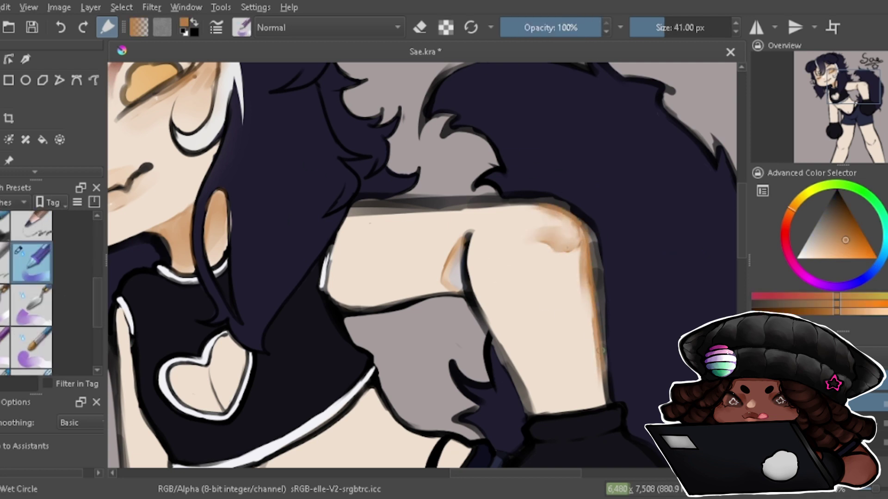
pyautogui.moveTo(346, 220); pyautogui.dragTo(358, 307)
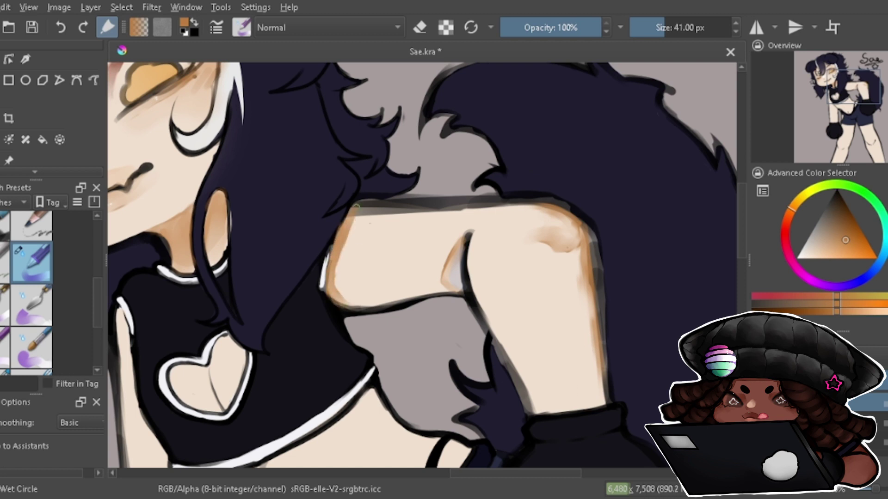
pyautogui.moveTo(355, 204); pyautogui.dragTo(425, 295)
pyautogui.press('/')
pyautogui.moveTo(532, 215); pyautogui.dragTo(566, 247)
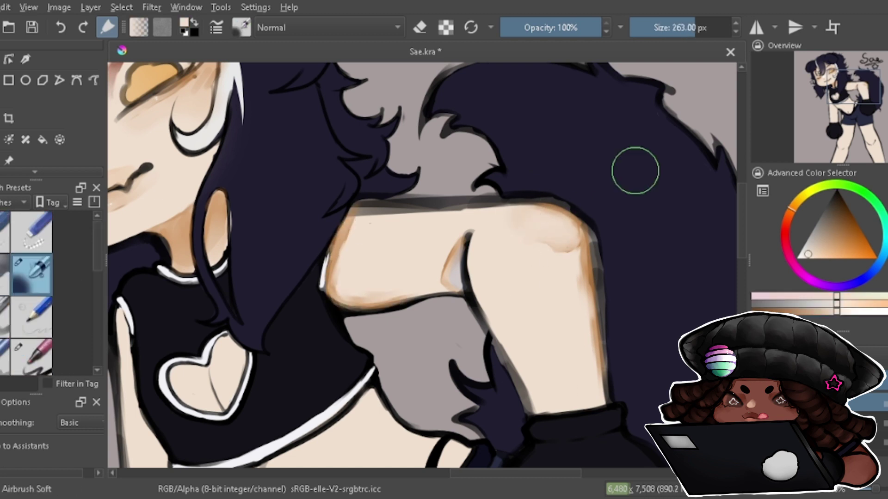
pyautogui.press('/')
# Paint a thick orange stroke down the arm's left edge and blend it into the skin.
pyautogui.moveTo(467, 234); pyautogui.dragTo(492, 325)
pyautogui.moveTo(475, 293); pyautogui.dragTo(545, 396)
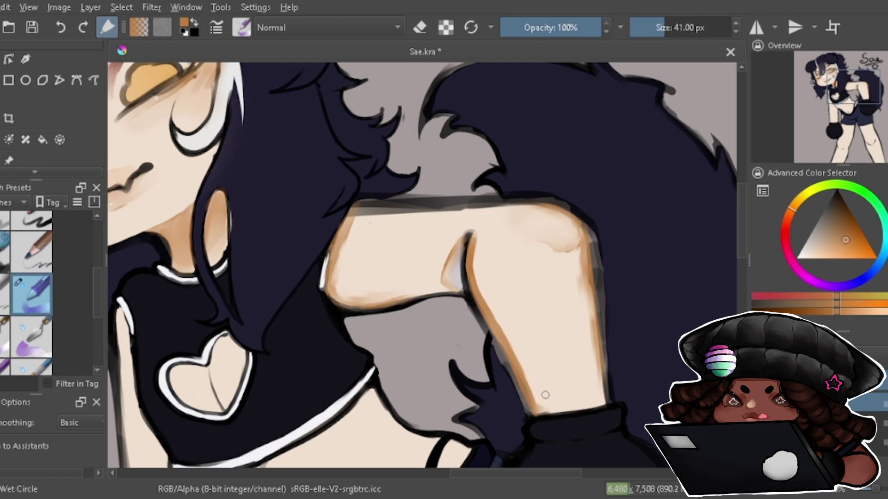
pyautogui.hotkey('ctrl', 'z')
pyautogui.hotkey('ctrl', 'z')
pyautogui.moveTo(478, 240); pyautogui.dragTo(536, 402)
pyautogui.moveTo(479, 231)
pyautogui.mouseDown()
pyautogui.moveTo(486, 305)
pyautogui.moveTo(545, 402)
pyautogui.mouseUp()
pyautogui.moveTo(500, 250); pyautogui.dragTo(554, 398)
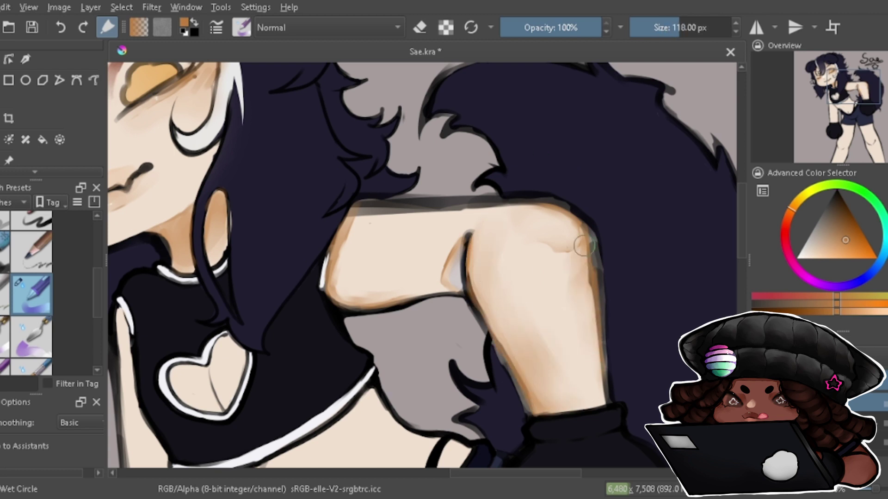
# Paint an orange shading band along the top of the shoulder and upper arm.
pyautogui.keyDown('ctrl'); pyautogui.click(568, 259); pyautogui.keyUp('ctrl')
pyautogui.moveTo(546, 323); pyautogui.dragTo(505, 304)
pyautogui.click(850, 113)
pyautogui.click(847, 92)
pyautogui.keyDown('ctrl'); pyautogui.click(437, 194); pyautogui.keyUp('ctrl')
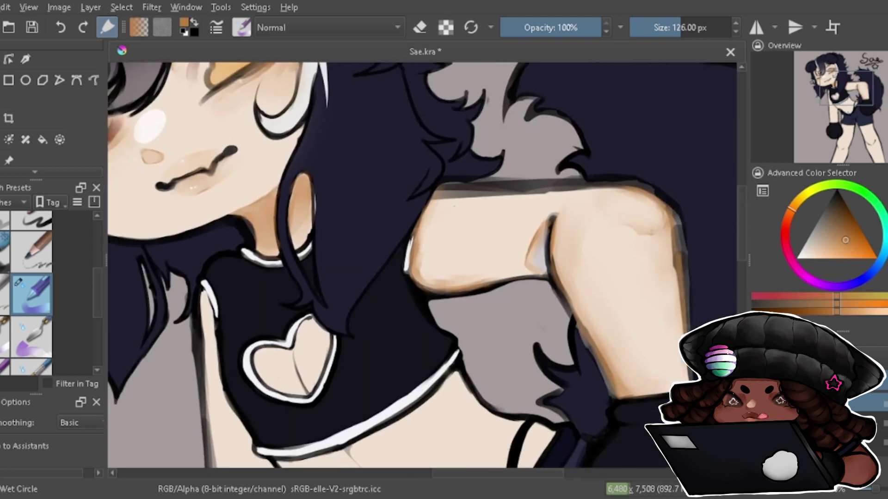
pyautogui.moveTo(435, 187); pyautogui.dragTo(545, 190)
pyautogui.moveTo(485, 199); pyautogui.dragTo(455, 218)
# Soften the orange band with light skin tone, then add a thin orange line along the arm's top.
pyautogui.click(846, 99)
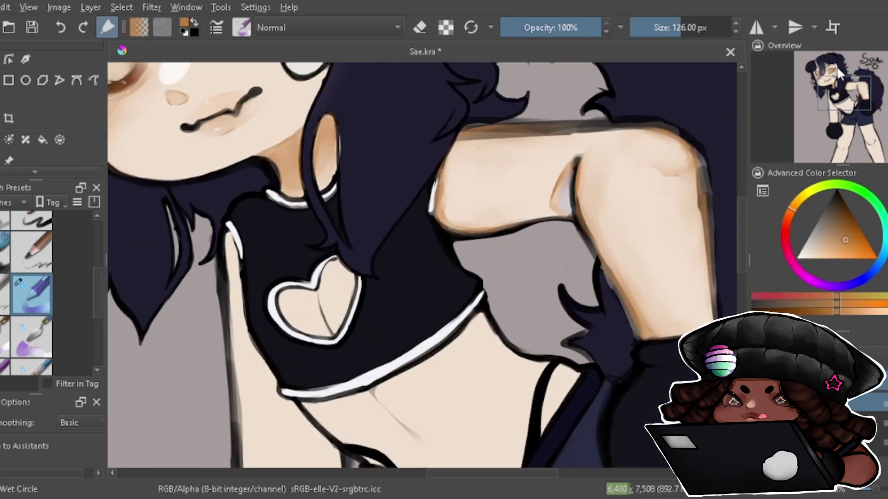
pyautogui.keyDown('ctrl'); pyautogui.click(462, 249); pyautogui.keyUp('ctrl')
pyautogui.moveTo(417, 241); pyautogui.dragTo(579, 231)
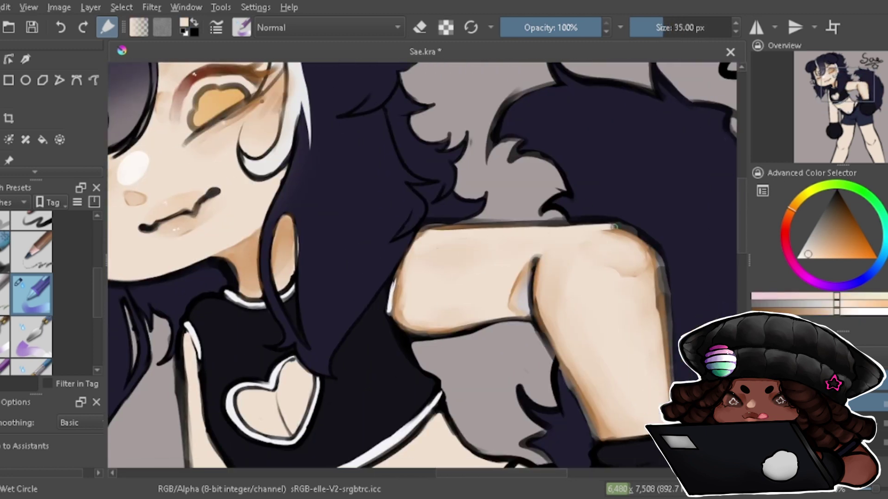
pyautogui.keyDown('ctrl'); pyautogui.click(457, 233); pyautogui.keyUp('ctrl')
pyautogui.moveTo(481, 232); pyautogui.dragTo(425, 239)
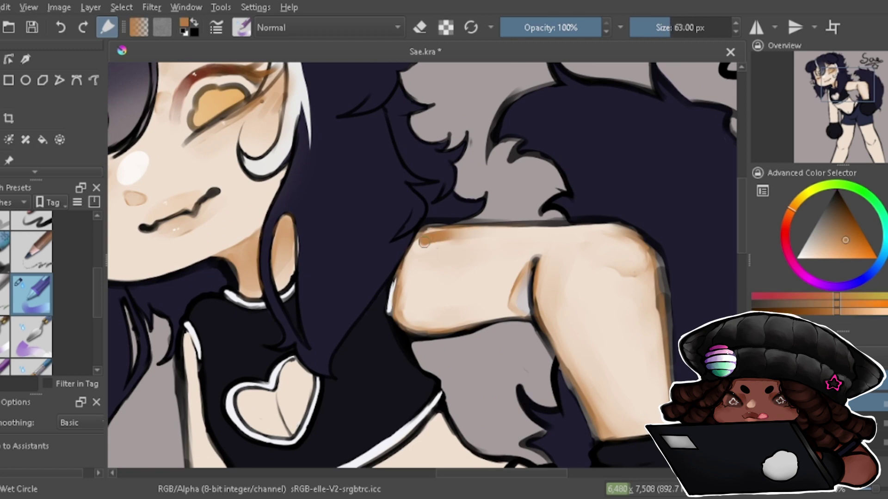
pyautogui.click(842, 103)
pyautogui.moveTo(391, 298); pyautogui.dragTo(447, 358)
# Undo the stroke below the hem and paint soft skin shading near the waist and navel.
pyautogui.hotkey('ctrl', 'z')
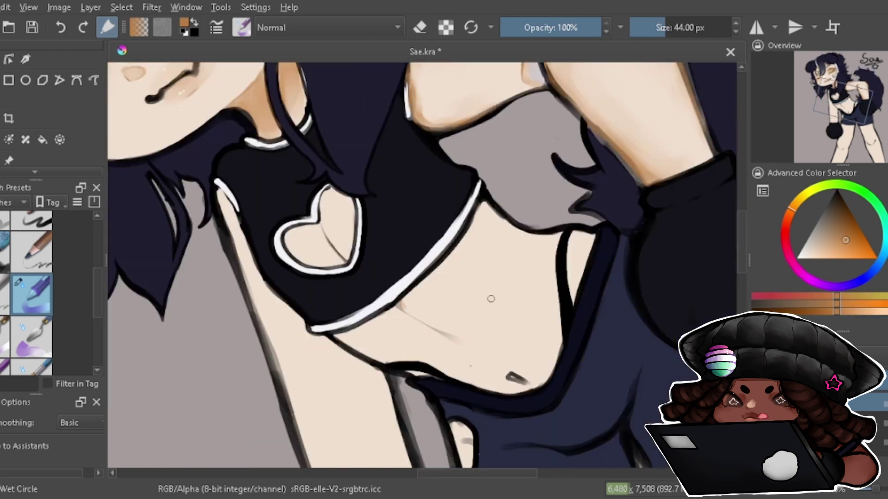
pyautogui.press('4')
pyautogui.moveTo(548, 291); pyautogui.dragTo(552, 369)
pyautogui.moveTo(518, 287); pyautogui.dragTo(557, 352)
pyautogui.moveTo(587, 233); pyautogui.dragTo(572, 259)
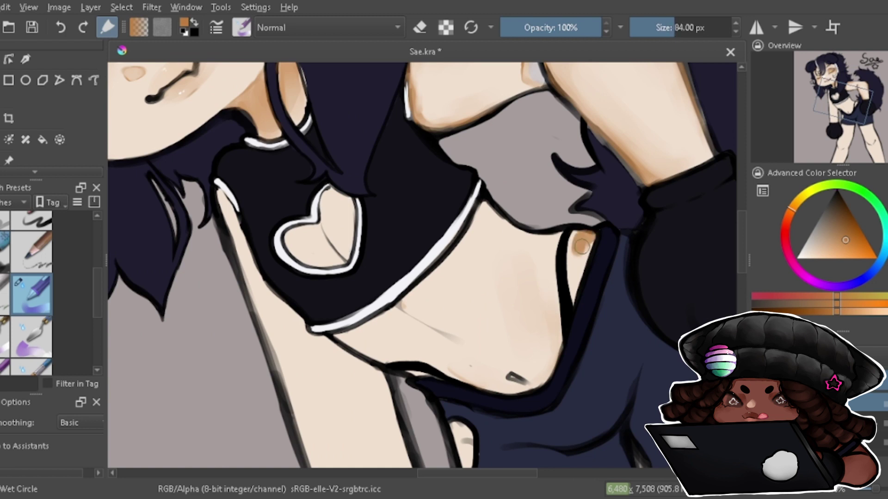
pyautogui.press('[')
pyautogui.press('[')
pyautogui.press('[')
pyautogui.moveTo(407, 372); pyautogui.dragTo(435, 372)
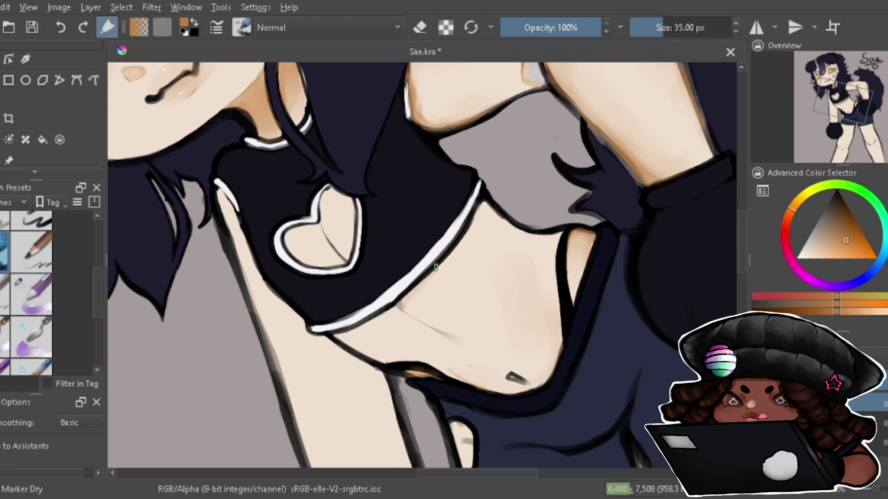
# With Airbrush Soft, shade the belly crease in saturated orange and soften the dark mark with pinkish skin.
pyautogui.scroll(3, 69, 259)
pyautogui.click(31, 275)
pyautogui.keyDown('ctrl'); pyautogui.click(537, 352); pyautogui.keyUp('ctrl')
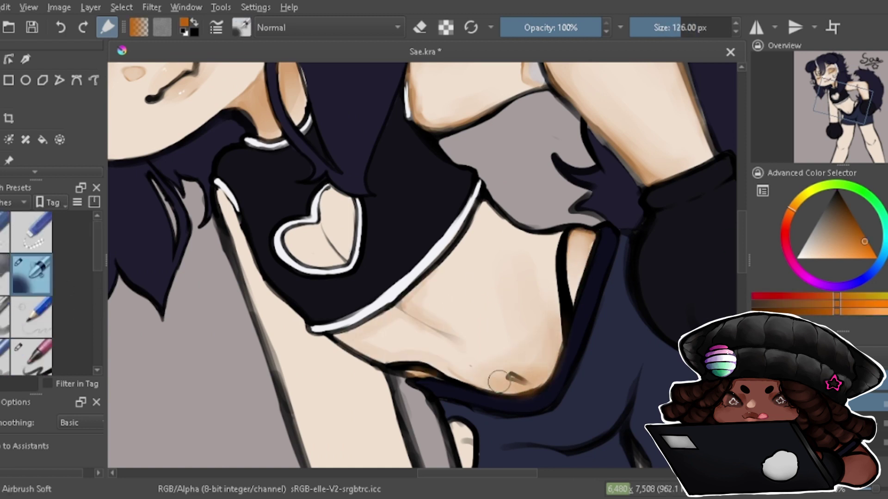
pyautogui.press('[')
pyautogui.press('[')
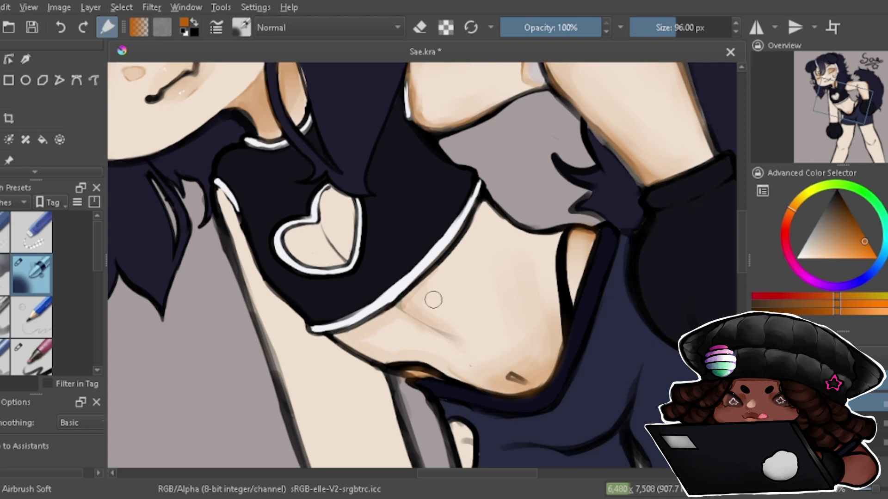
pyautogui.moveTo(433, 300)
pyautogui.mouseDown()
pyautogui.moveTo(426, 278)
pyautogui.moveTo(396, 327)
pyautogui.moveTo(497, 291)
pyautogui.mouseUp()
pyautogui.keyDown('ctrl'); pyautogui.click(516, 224); pyautogui.keyUp('ctrl')
pyautogui.press(']')
pyautogui.press(']')
pyautogui.press(']')
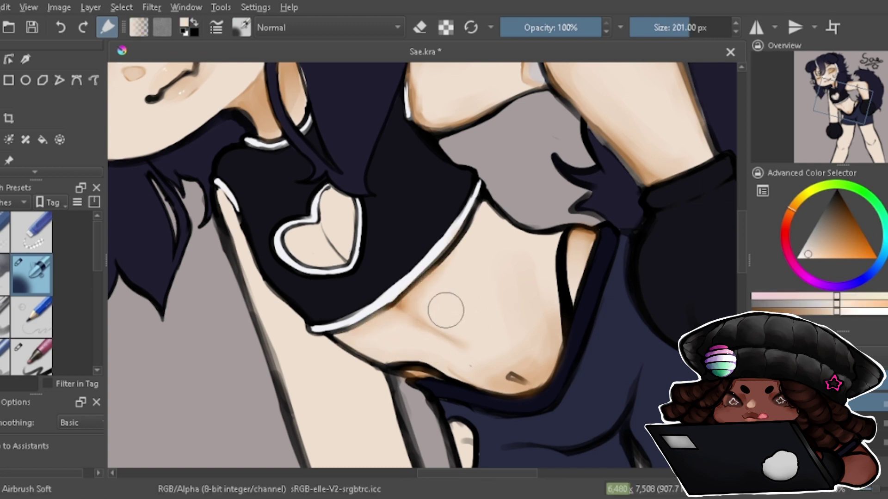
pyautogui.moveTo(445, 310); pyautogui.dragTo(527, 343)
# Add orange shading under the chest band and lighten the belly with light skin tone and erasing.
pyautogui.keyDown('ctrl'); pyautogui.click(539, 337); pyautogui.keyUp('ctrl')
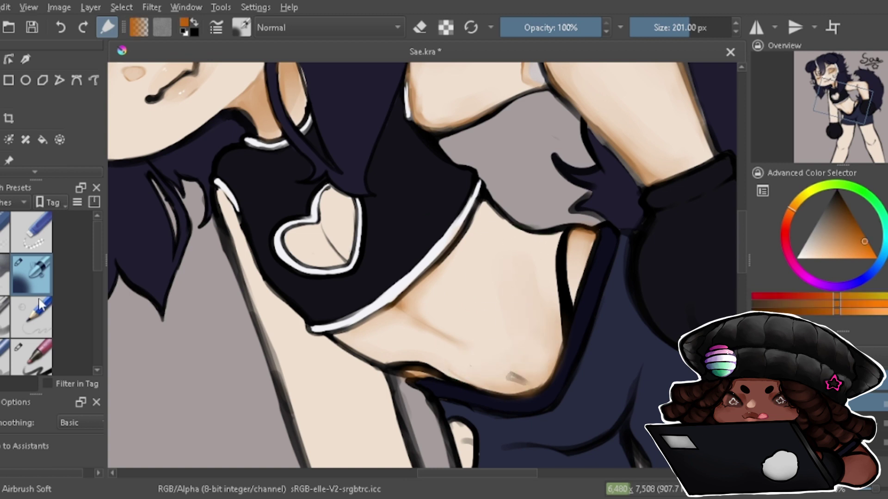
pyautogui.moveTo(476, 218)
pyautogui.mouseDown()
pyautogui.moveTo(531, 231)
pyautogui.moveTo(492, 246)
pyautogui.moveTo(561, 240)
pyautogui.mouseUp()
pyautogui.press('e')
pyautogui.press('/')
pyautogui.keyDown('ctrl'); pyautogui.click(481, 234); pyautogui.keyUp('ctrl')
pyautogui.press('/')
pyautogui.keyDown('ctrl'); pyautogui.click(567, 229); pyautogui.keyUp('ctrl')
pyautogui.press('/')
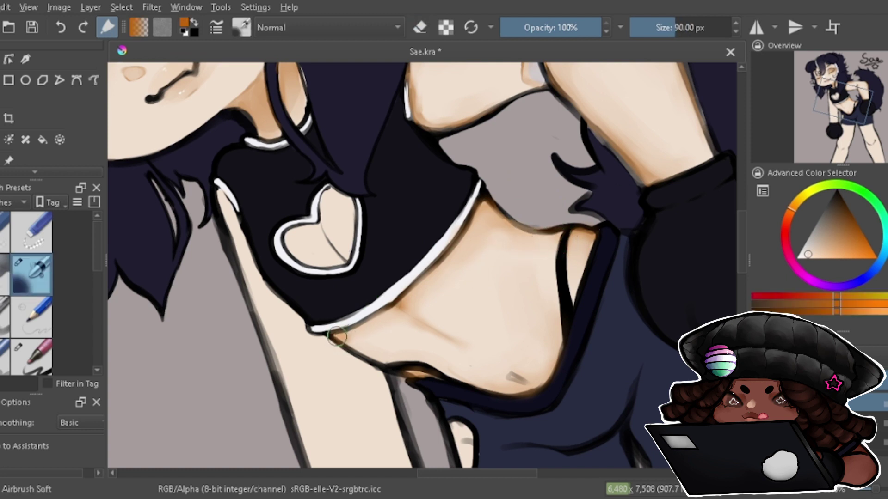
pyautogui.keyDown('ctrl'); pyautogui.click(356, 338); pyautogui.keyUp('ctrl')
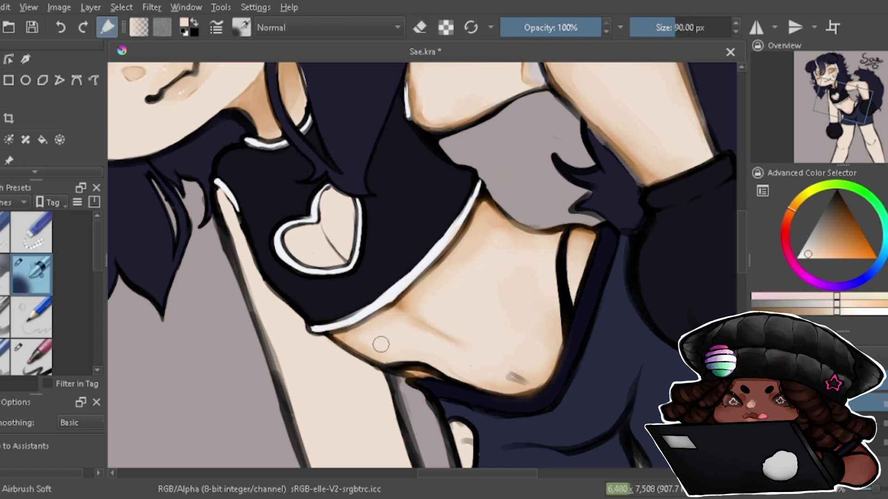
# Paint a dark red-orange navel stroke and blend it with pale peach skin.
pyautogui.keyDown('ctrl'); pyautogui.click(525, 275); pyautogui.keyUp('ctrl')
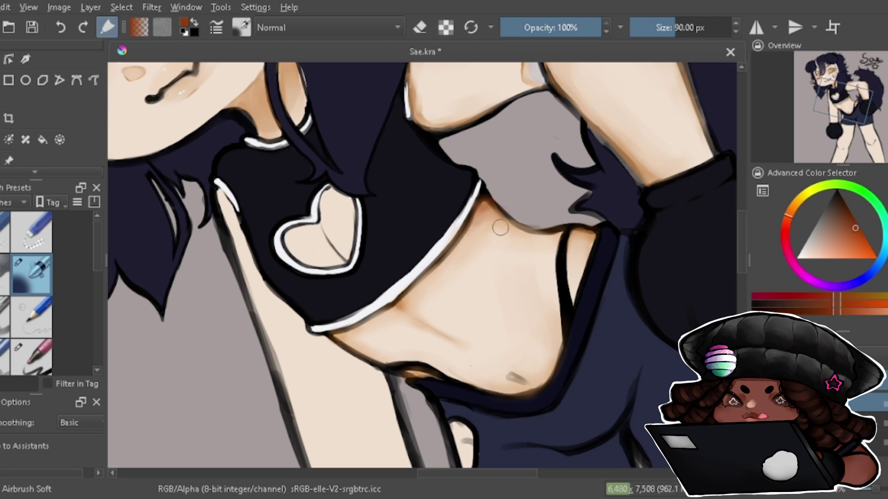
pyautogui.moveTo(506, 372)
pyautogui.mouseDown()
pyautogui.moveTo(523, 379)
pyautogui.moveTo(519, 369)
pyautogui.mouseUp()
pyautogui.keyDown('ctrl'); pyautogui.click(509, 370); pyautogui.keyUp('ctrl')
pyautogui.keyDown('ctrl'); pyautogui.click(519, 370); pyautogui.keyUp('ctrl')
pyautogui.press('/')
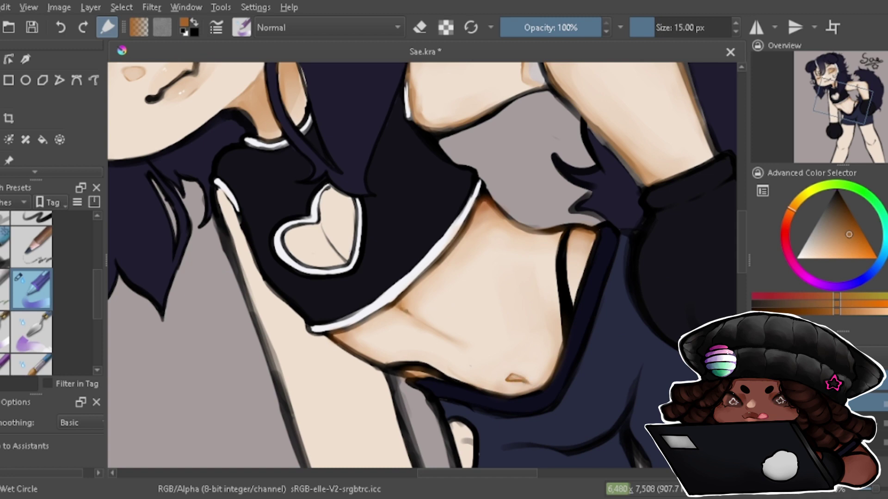
pyautogui.keyDown('ctrl'); pyautogui.click(449, 335); pyautogui.keyUp('ctrl')
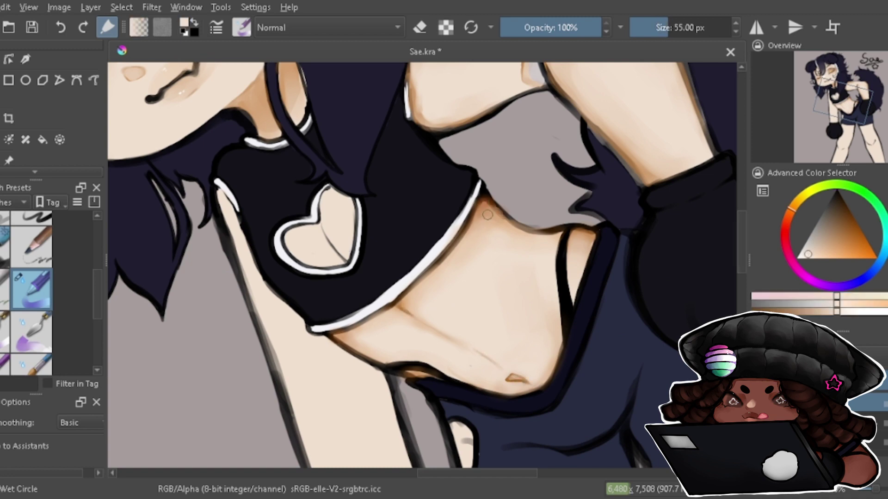
pyautogui.moveTo(864, 110)
pyautogui.mouseDown()
pyautogui.moveTo(836, 84)
pyautogui.moveTo(865, 110)
pyautogui.mouseUp()
pyautogui.keyDown('ctrl'); pyautogui.click(464, 279); pyautogui.keyUp('ctrl')
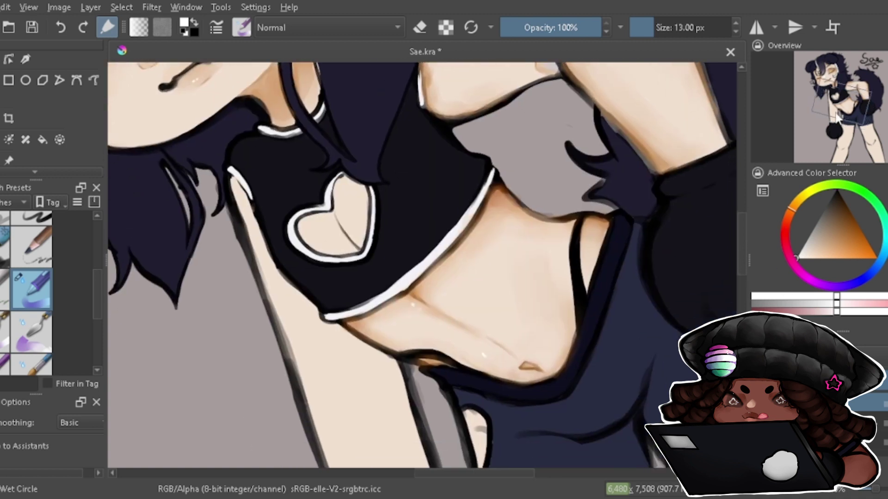
pyautogui.click(849, 233)
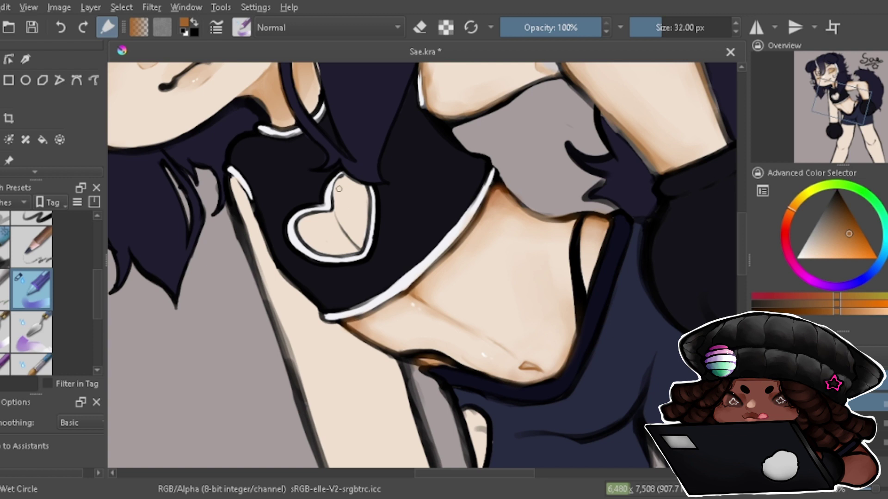
# Paint lighter skin shading inside the heart cutout and erase the darker patch there.
pyautogui.click(842, 249)
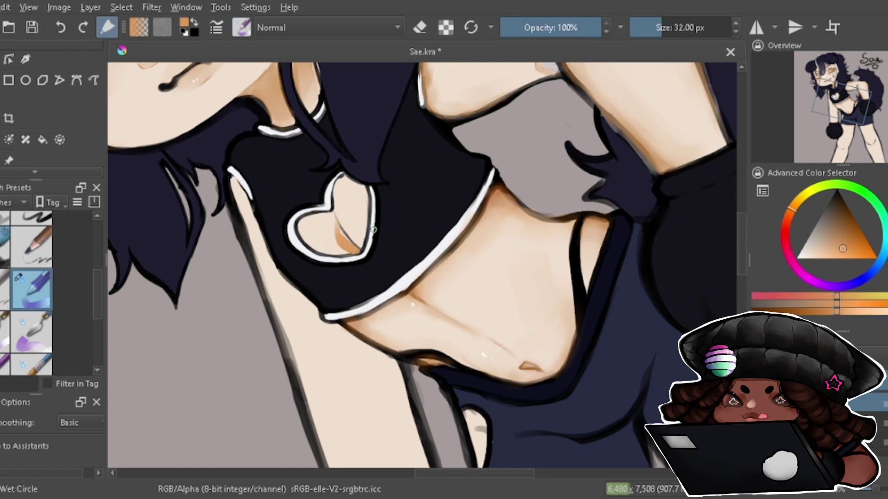
pyautogui.keyDown('ctrl'); pyautogui.click(535, 211); pyautogui.keyUp('ctrl')
pyautogui.moveTo(374, 230)
pyautogui.mouseDown()
pyautogui.moveTo(345, 246)
pyautogui.moveTo(354, 249)
pyautogui.mouseUp()
pyautogui.keyDown('ctrl'); pyautogui.click(536, 207); pyautogui.keyUp('ctrl')
pyautogui.click(808, 253)
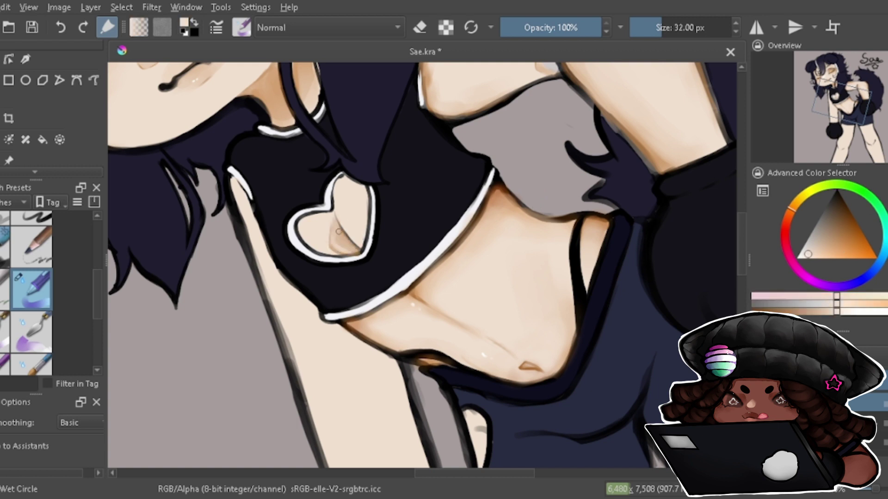
pyautogui.press('e')
pyautogui.moveTo(354, 226)
pyautogui.mouseDown()
pyautogui.moveTo(337, 252)
pyautogui.moveTo(359, 233)
pyautogui.moveTo(356, 245)
pyautogui.moveTo(330, 236)
pyautogui.moveTo(353, 229)
pyautogui.moveTo(366, 268)
pyautogui.mouseUp()
pyautogui.press('e')
# Pick light beige with the soft airbrush and erase the orange glow around the heart.
pyautogui.press('/')
pyautogui.keyDown('ctrl'); pyautogui.click(330, 236); pyautogui.keyUp('ctrl')
pyautogui.press('/')
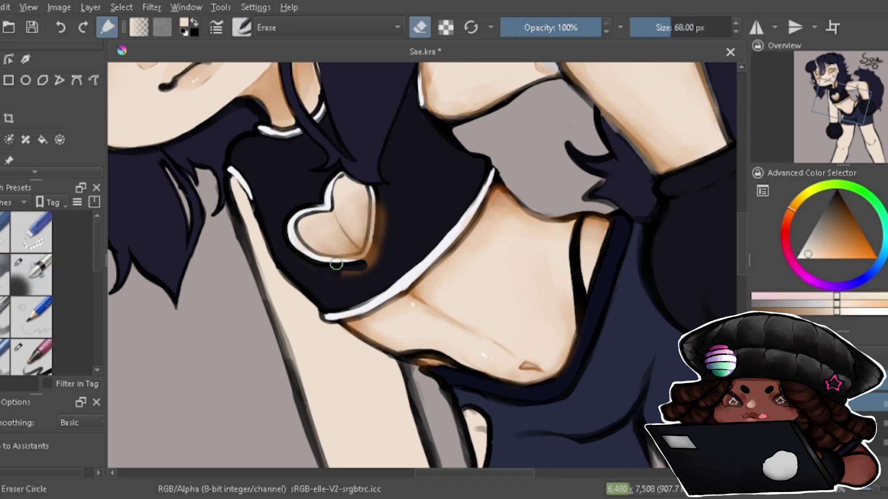
pyautogui.moveTo(375, 204); pyautogui.dragTo(373, 245)
pyautogui.keyDown('ctrl'); pyautogui.click(372, 232); pyautogui.keyUp('ctrl')
pyautogui.scroll(-2, 83, 235)
pyautogui.click(31, 267)
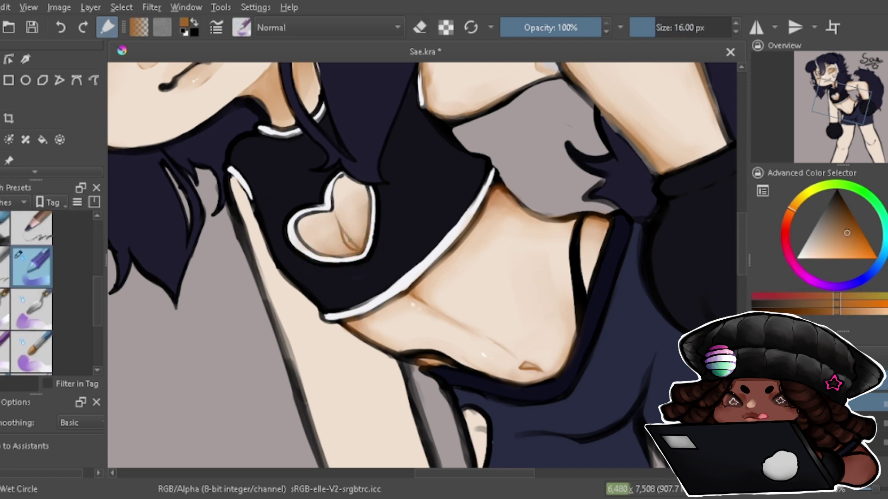
# Alternate saturated orange and light beige inside the heart, then shrink a hard brush for tiny highlights.
pyautogui.keyDown('ctrl'); pyautogui.click(359, 245); pyautogui.keyUp('ctrl')
pyautogui.press('/')
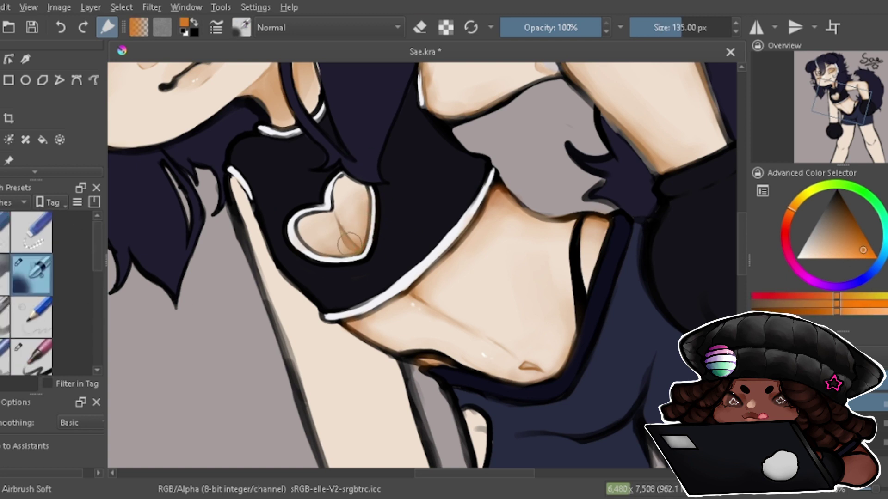
pyautogui.keyDown('ctrl'); pyautogui.click(349, 243); pyautogui.keyUp('ctrl')
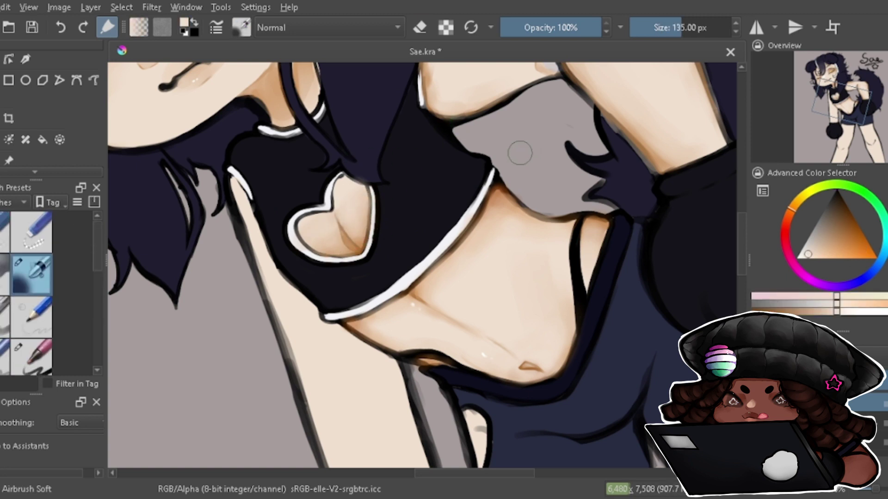
pyautogui.press('/')
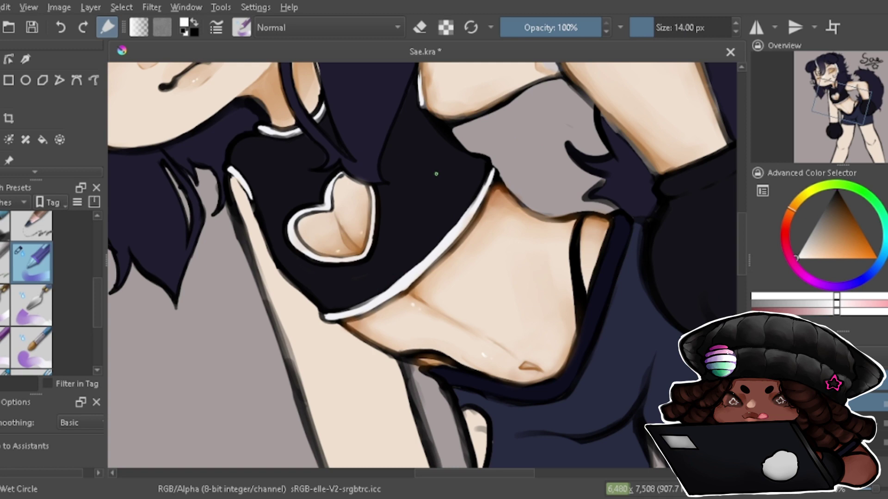
pyautogui.scroll(-5, 436, 174)
pyautogui.scroll(6, 348, 237)
pyautogui.moveTo(350, 204); pyautogui.dragTo(297, 207)
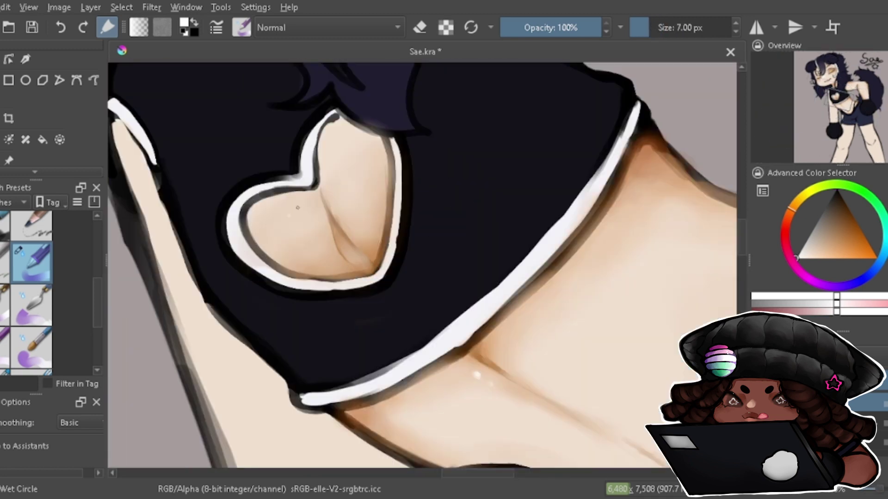
pyautogui.press('e')
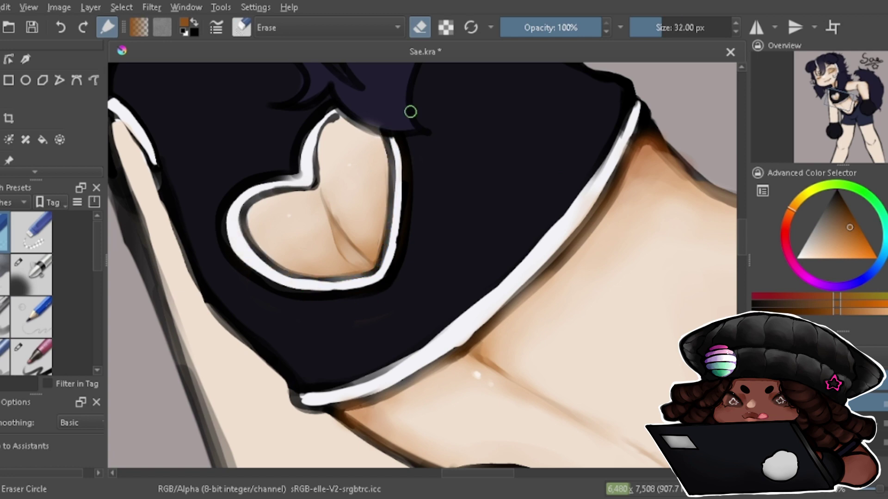
pyautogui.moveTo(837, 92); pyautogui.dragTo(829, 107)
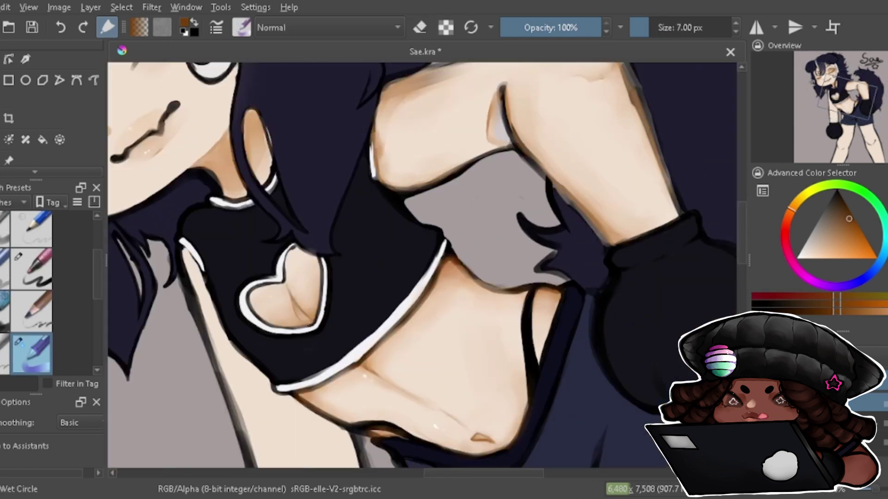
# Cover the brown patch by the knee, then paint an orange V-shaped shadow under the kneecap with Wet Circle.
pyautogui.keyDown('ctrl'); pyautogui.click(702, 208); pyautogui.keyUp('ctrl')
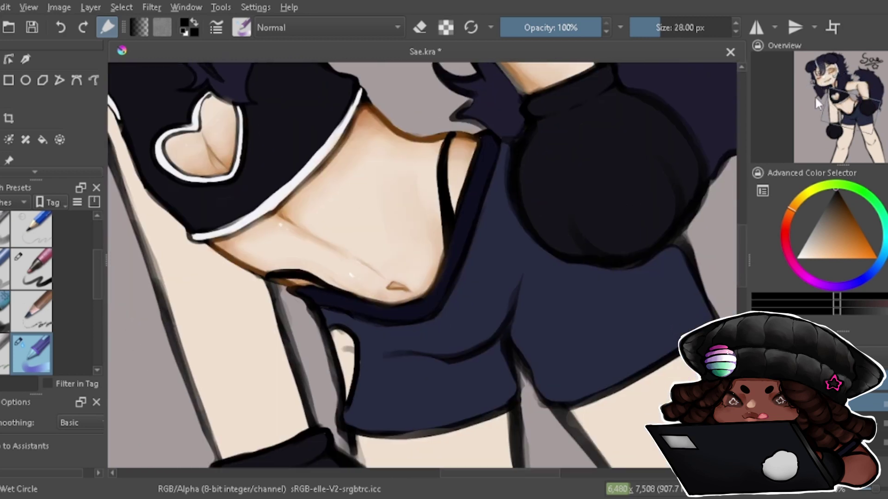
pyautogui.click(852, 235)
pyautogui.moveTo(386, 324); pyautogui.dragTo(377, 318)
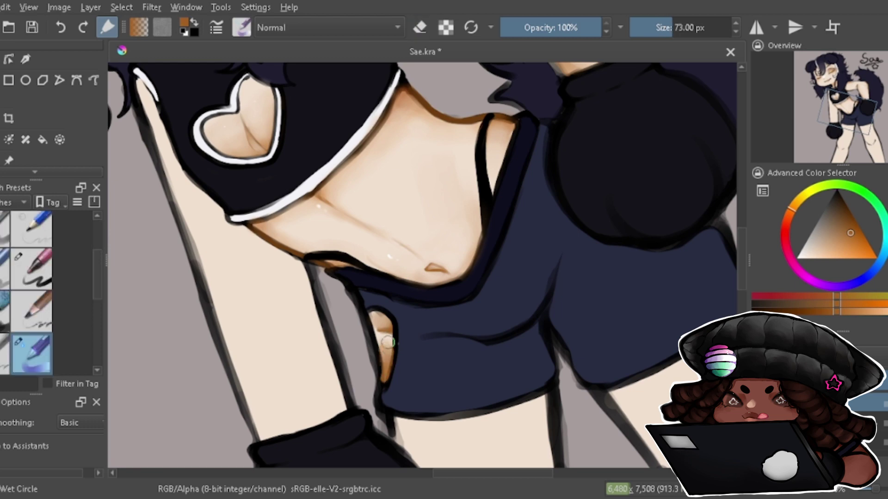
pyautogui.press('e')
pyautogui.click(841, 123)
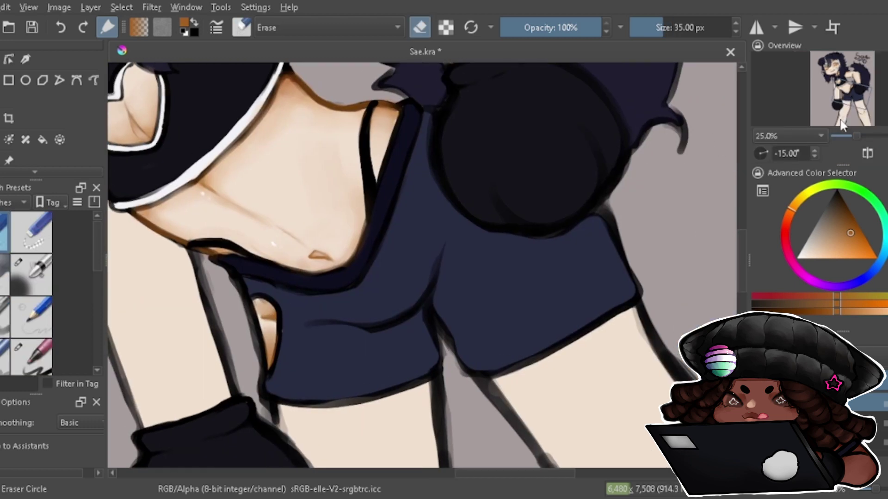
pyautogui.click(842, 123)
pyautogui.press('/')
pyautogui.moveTo(320, 270)
pyautogui.mouseDown()
pyautogui.moveTo(421, 298)
pyautogui.moveTo(367, 316)
pyautogui.moveTo(331, 281)
pyautogui.moveTo(367, 311)
pyautogui.moveTo(375, 356)
pyautogui.mouseUp()
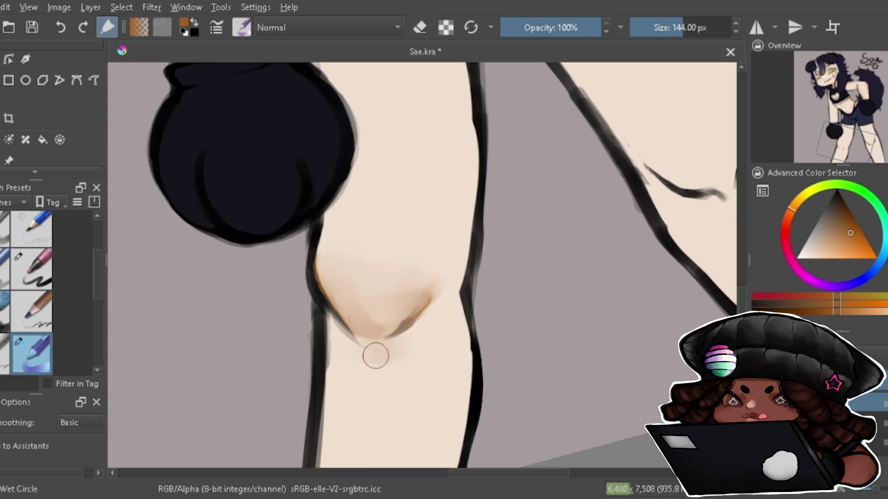
# Paint and blend a darker curved shadow under the other knee with a smaller brush.
pyautogui.click(848, 139)
pyautogui.moveTo(453, 261)
pyautogui.mouseDown()
pyautogui.moveTo(532, 287)
pyautogui.moveTo(523, 267)
pyautogui.moveTo(462, 259)
pyautogui.mouseUp()
pyautogui.press('[')
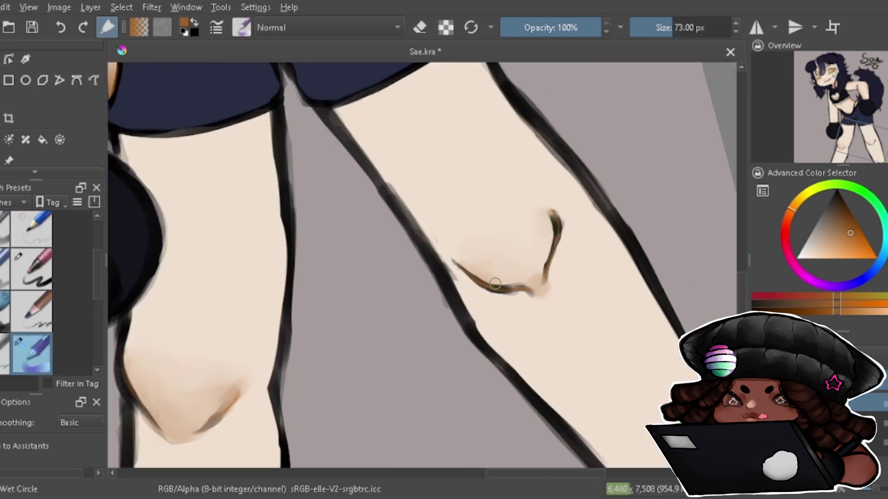
pyautogui.moveTo(495, 284)
pyautogui.mouseDown()
pyautogui.moveTo(503, 263)
pyautogui.moveTo(537, 276)
pyautogui.mouseUp()
pyautogui.press('[')
pyautogui.press('[')
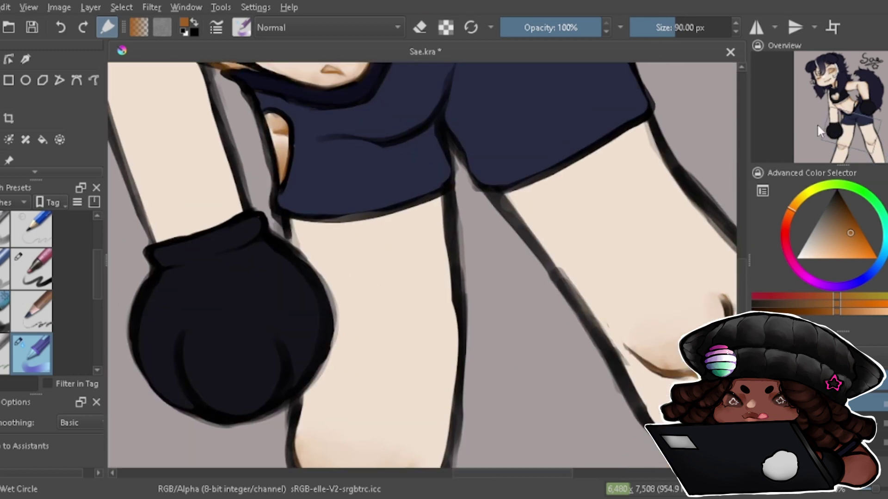
# Spray soft red shading beneath the shorts with a large Airbrush Soft brush.
pyautogui.click(32, 275)
pyautogui.press(']')
pyautogui.press(']')
pyautogui.press(']')
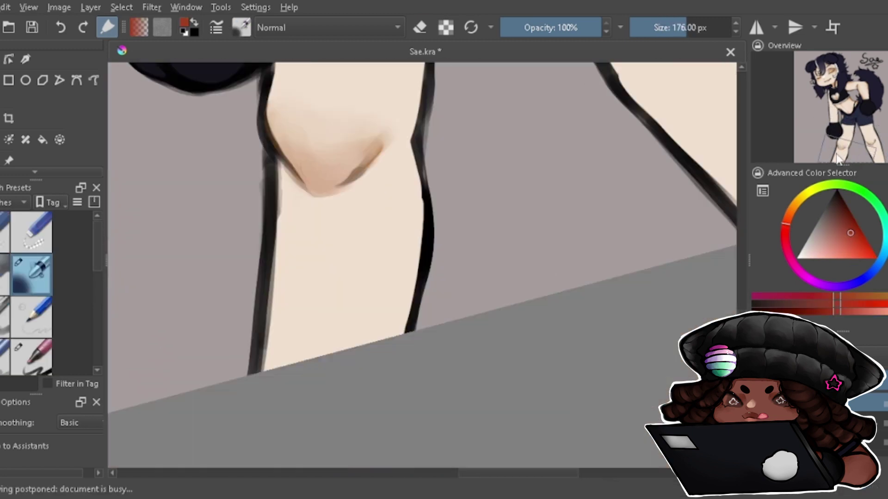
pyautogui.scroll(5, 635, 231)
pyautogui.press(']')
pyautogui.press(']')
pyautogui.moveTo(446, 248)
pyautogui.mouseDown()
pyautogui.moveTo(377, 258)
pyautogui.moveTo(491, 240)
pyautogui.moveTo(416, 286)
pyautogui.moveTo(403, 266)
pyautogui.mouseUp()
pyautogui.press(']')
pyautogui.press('e')
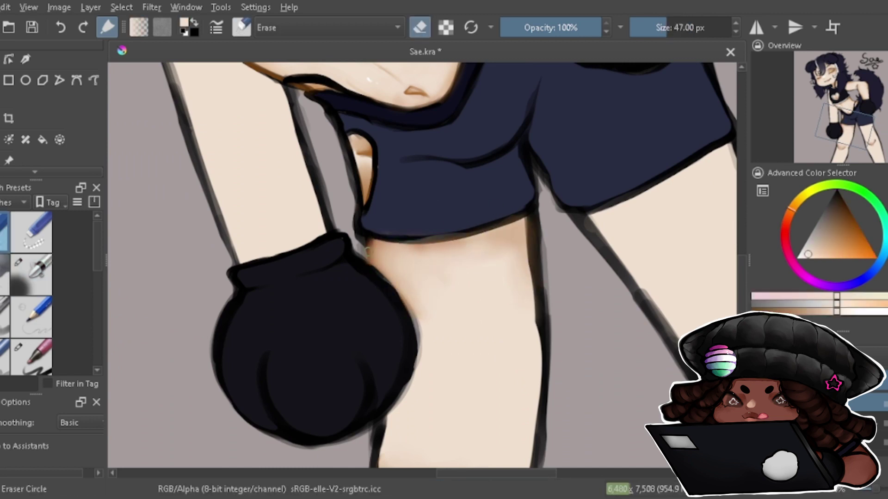
pyautogui.press('e')
# Paint a brown shadow along the shorts' lower edge, then soften it with picked skin tone.
pyautogui.moveTo(555, 208)
pyautogui.mouseDown()
pyautogui.moveTo(633, 173)
pyautogui.moveTo(553, 194)
pyautogui.mouseUp()
pyautogui.press('e')
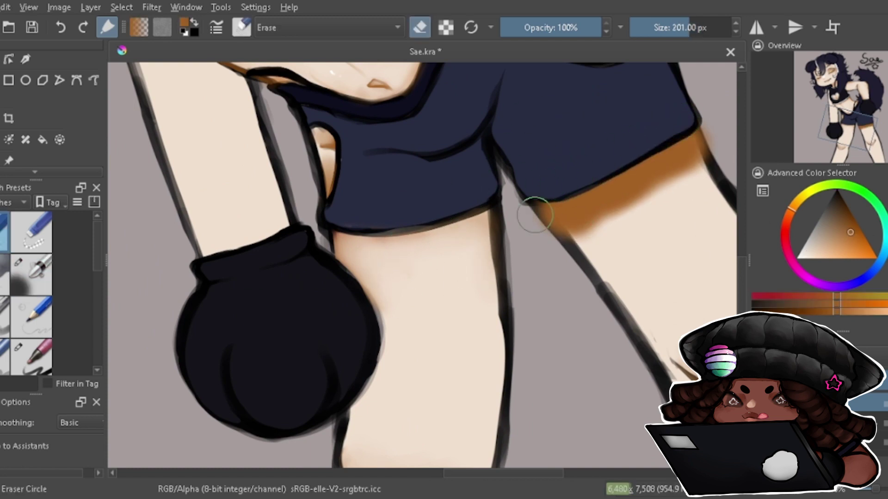
pyautogui.keyDown('ctrl'); pyautogui.click(639, 230); pyautogui.keyUp('ctrl')
pyautogui.press('e')
pyautogui.moveTo(638, 230); pyautogui.dragTo(609, 194)
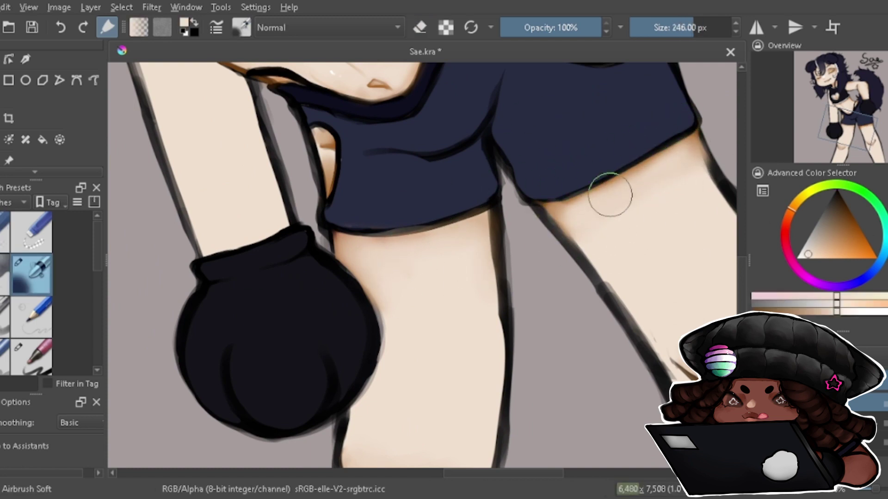
# Dab brown, teal and orange-brown accents into the knee shadow with the wet brush.
pyautogui.press('e')
pyautogui.scroll(-5, 610, 194)
pyautogui.keyDown('ctrl'); pyautogui.click(298, 280); pyautogui.keyUp('ctrl')
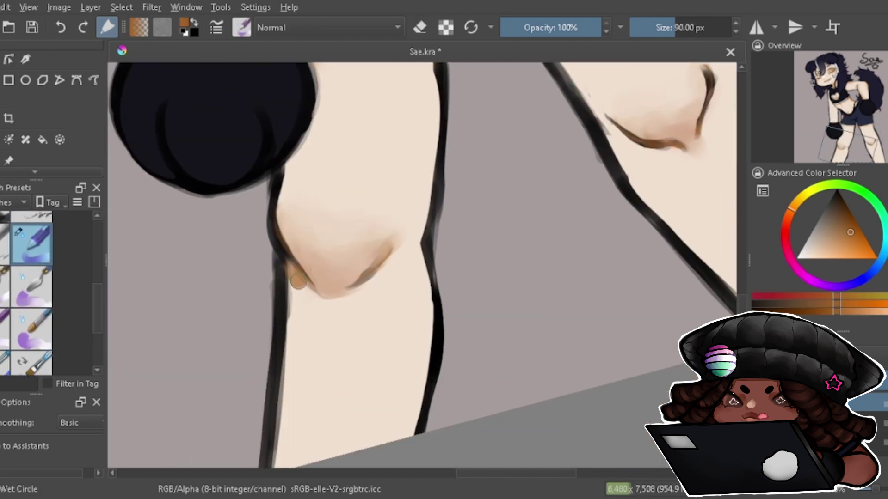
pyautogui.moveTo(298, 281)
pyautogui.mouseDown()
pyautogui.moveTo(288, 267)
pyautogui.moveTo(305, 298)
pyautogui.moveTo(319, 301)
pyautogui.mouseUp()
pyautogui.keyDown('ctrl'); pyautogui.click(287, 267); pyautogui.keyUp('ctrl')
pyautogui.keyDown('ctrl'); pyautogui.click(330, 344); pyautogui.keyUp('ctrl')
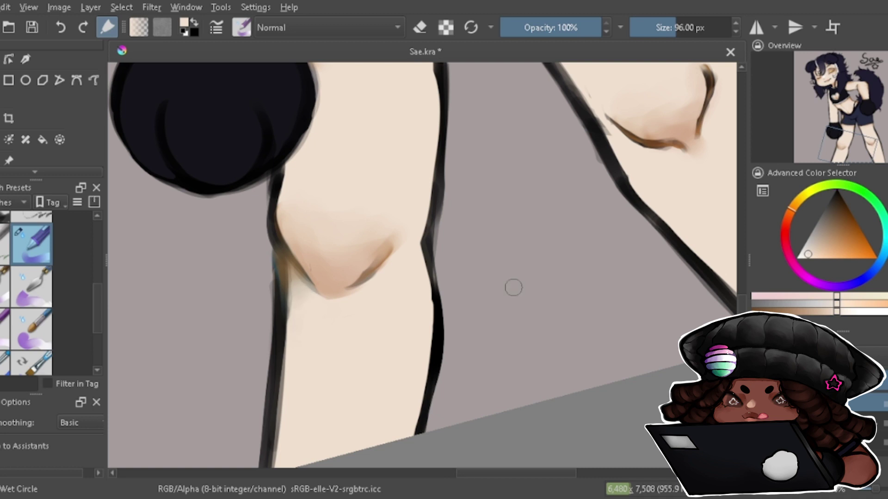
# Paint orange-brown along both leg outlines and blend the strokes into the skin.
pyautogui.keyDown('ctrl'); pyautogui.click(713, 214); pyautogui.keyUp('ctrl')
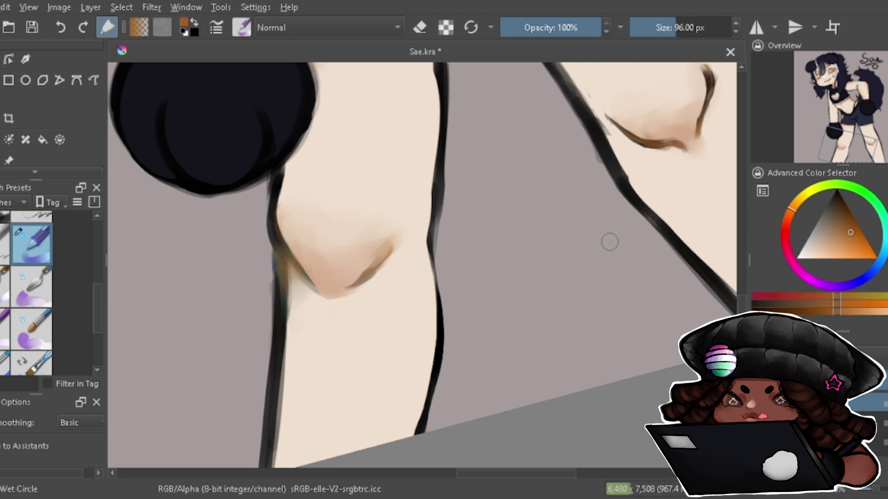
pyautogui.moveTo(425, 258); pyautogui.dragTo(413, 435)
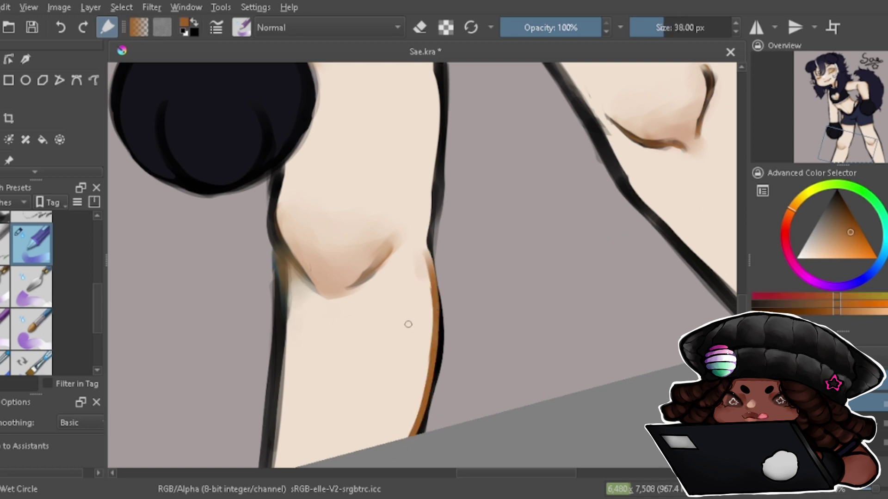
pyautogui.moveTo(291, 345)
pyautogui.mouseDown()
pyautogui.moveTo(278, 462)
pyautogui.moveTo(283, 338)
pyautogui.mouseUp()
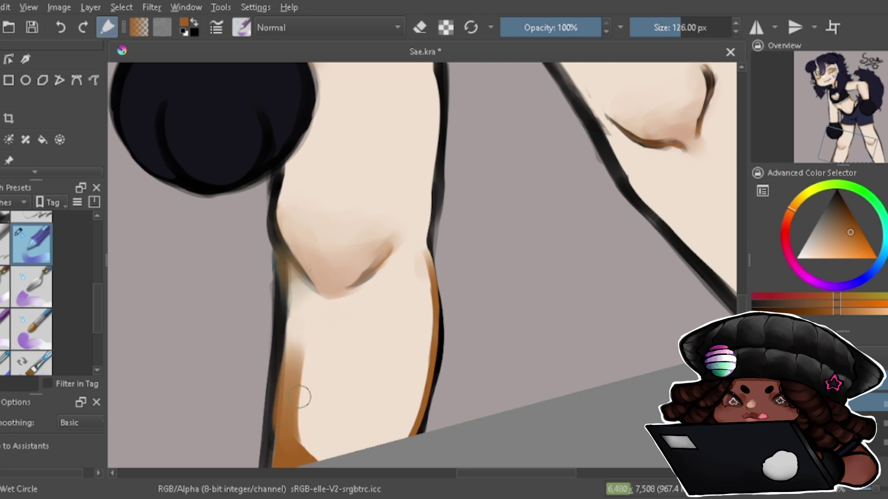
pyautogui.moveTo(304, 396); pyautogui.dragTo(301, 463)
pyautogui.moveTo(418, 259); pyautogui.dragTo(418, 430)
# Blend the leg's right edge, then add and blend orange along the other leg's edge.
pyautogui.click(825, 156)
pyautogui.moveTo(826, 157); pyautogui.dragTo(823, 137)
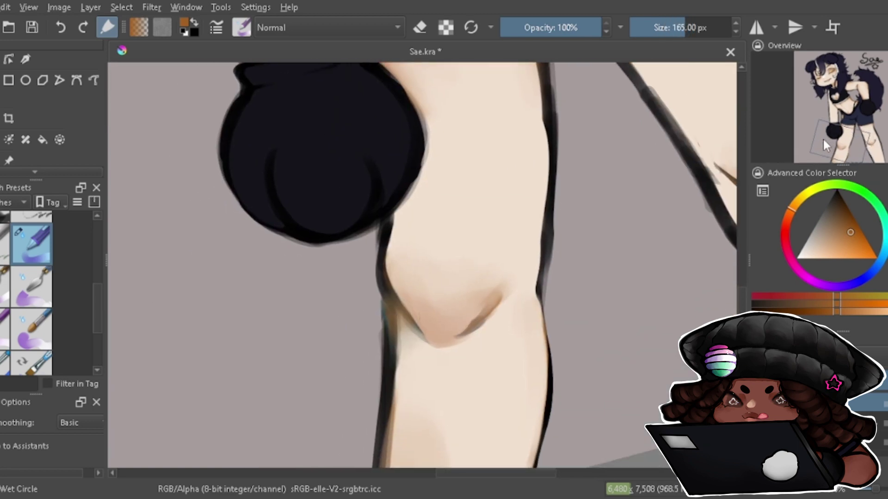
pyautogui.moveTo(530, 343); pyautogui.dragTo(524, 281)
pyautogui.moveTo(826, 138); pyautogui.dragTo(842, 150)
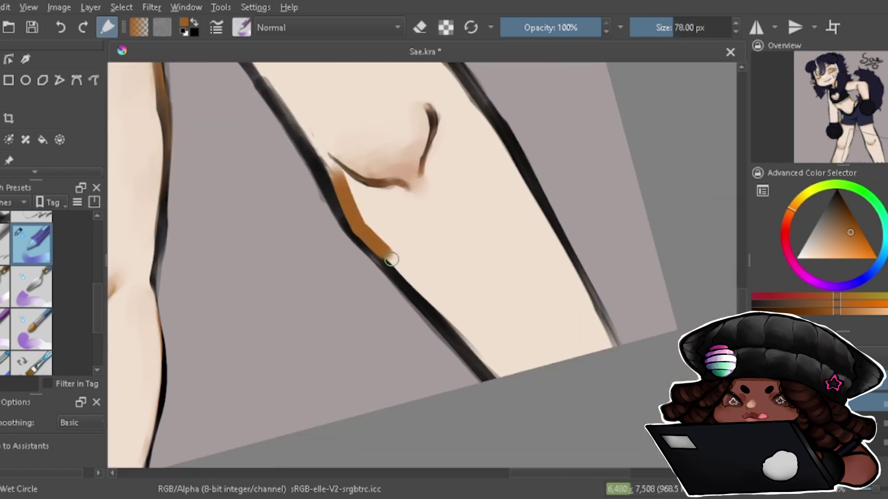
pyautogui.moveTo(338, 183); pyautogui.dragTo(615, 342)
pyautogui.moveTo(335, 176)
pyautogui.mouseDown()
pyautogui.moveTo(382, 234)
pyautogui.moveTo(535, 327)
pyautogui.moveTo(450, 264)
pyautogui.moveTo(552, 214)
pyautogui.mouseUp()
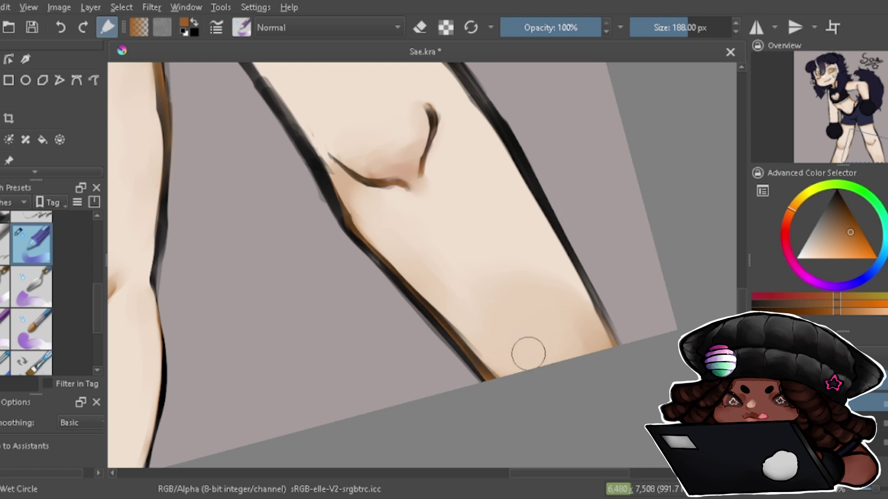
# Soften the far leg with pale skin tone and darken the crease under the knee.
pyautogui.scroll(5, 528, 354)
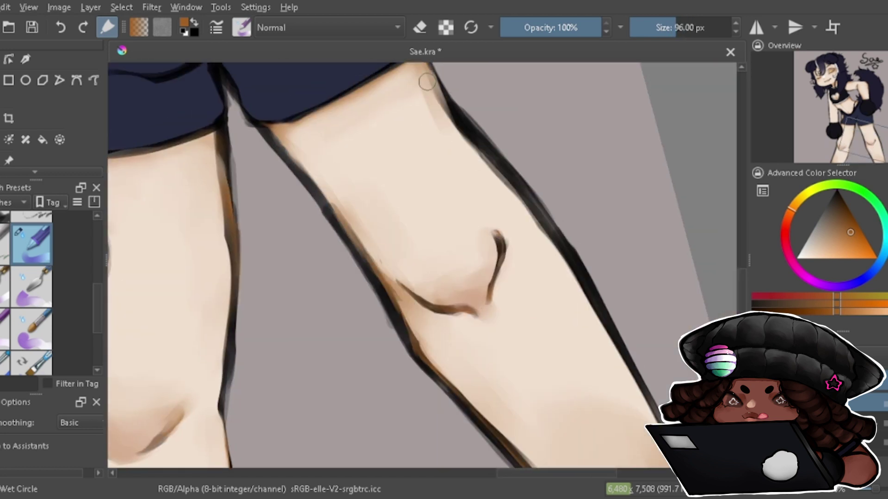
pyautogui.keyDown('ctrl'); pyautogui.click(416, 106); pyautogui.keyUp('ctrl')
pyautogui.moveTo(478, 269); pyautogui.dragTo(561, 191)
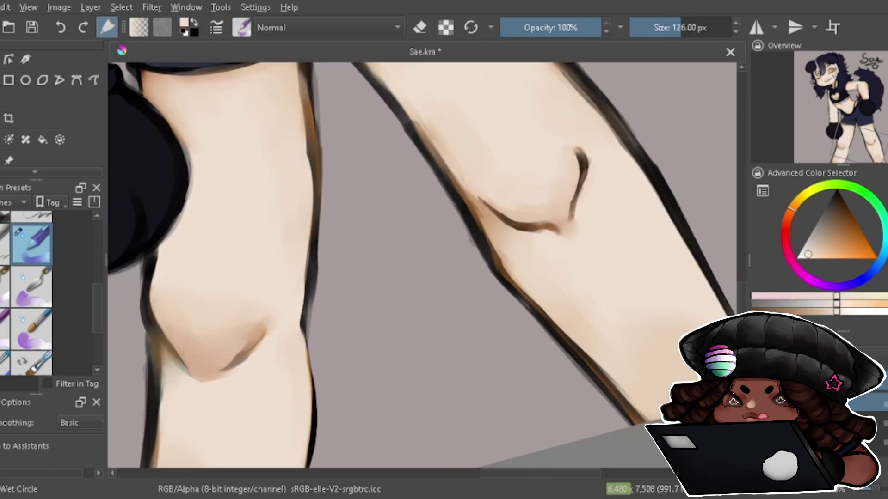
pyautogui.keyDown('ctrl'); pyautogui.click(532, 222); pyautogui.keyUp('ctrl')
pyautogui.moveTo(508, 204); pyautogui.dragTo(571, 228)
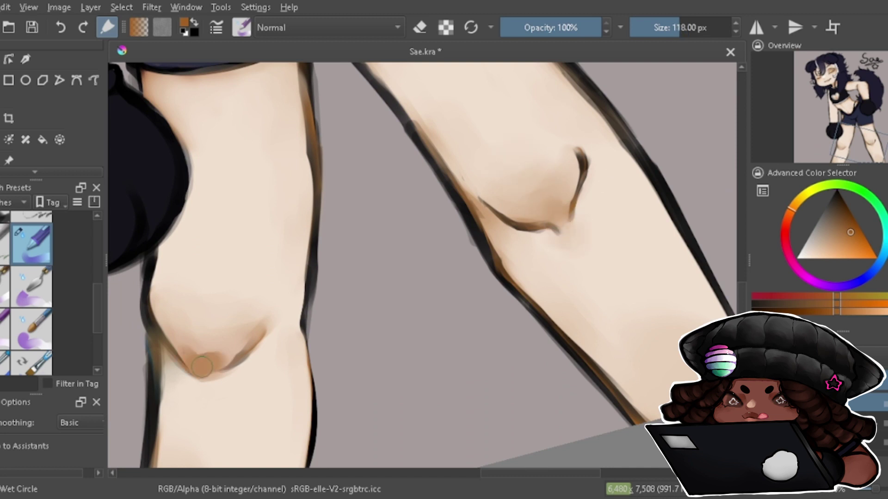
pyautogui.moveTo(202, 367); pyautogui.dragTo(214, 316)
# Add a cool blue reflected-light stroke under the near knee and pick a pale skin tone.
pyautogui.click(861, 241)
pyautogui.moveTo(187, 360); pyautogui.dragTo(224, 373)
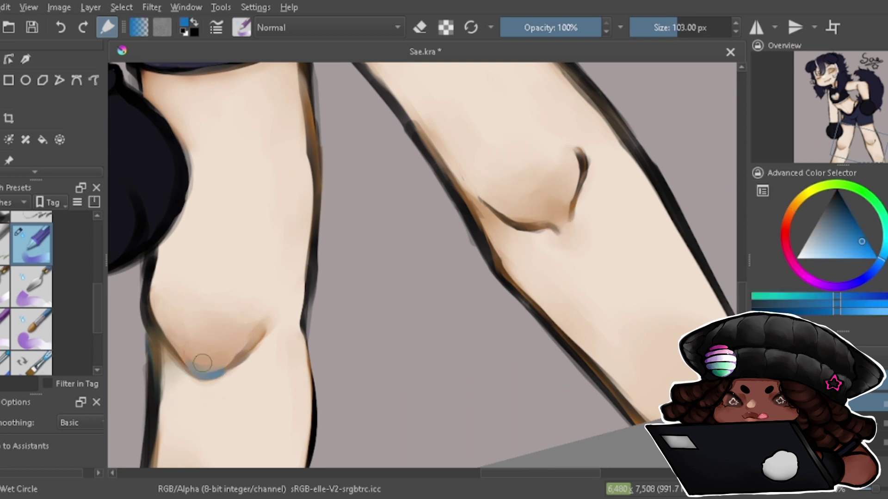
pyautogui.keyDown('ctrl'); pyautogui.click(563, 222); pyautogui.keyUp('ctrl')
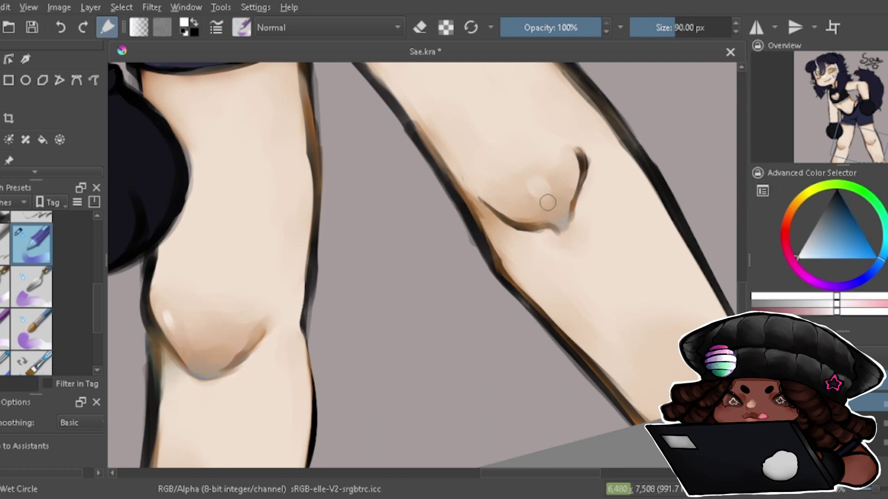
pyautogui.scroll(-5, 547, 202)
pyautogui.scroll(5, 438, 413)
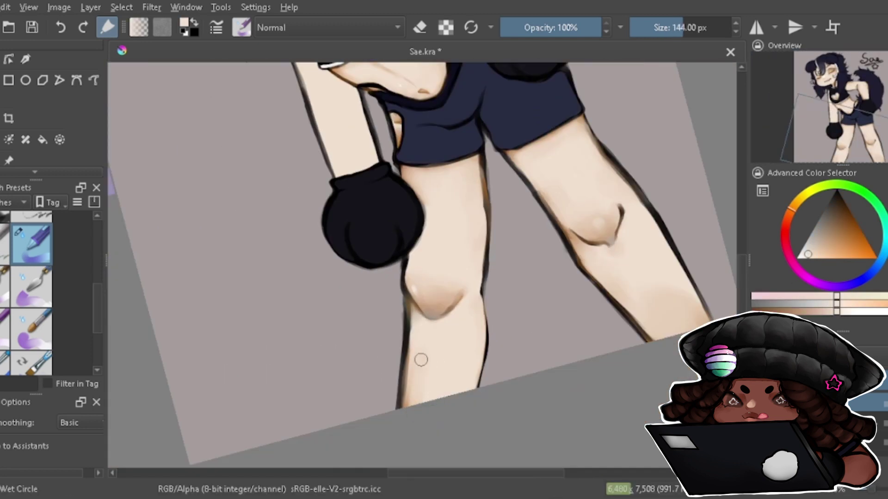
pyautogui.scroll(-3, 421, 359)
pyautogui.scroll(3, 462, 208)
pyautogui.click(854, 236)
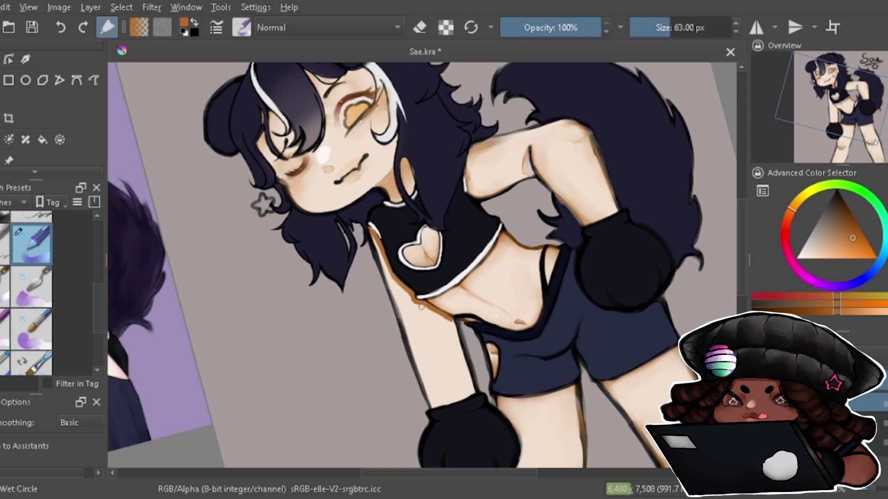
pyautogui.click(808, 255)
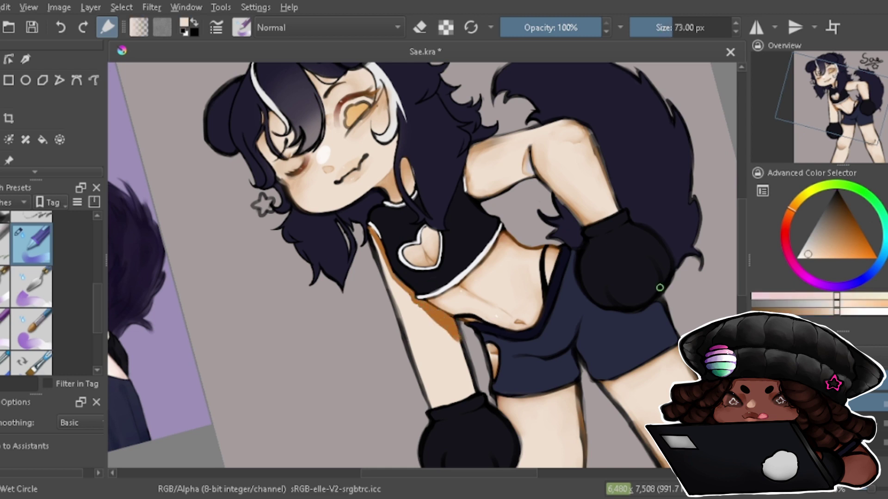
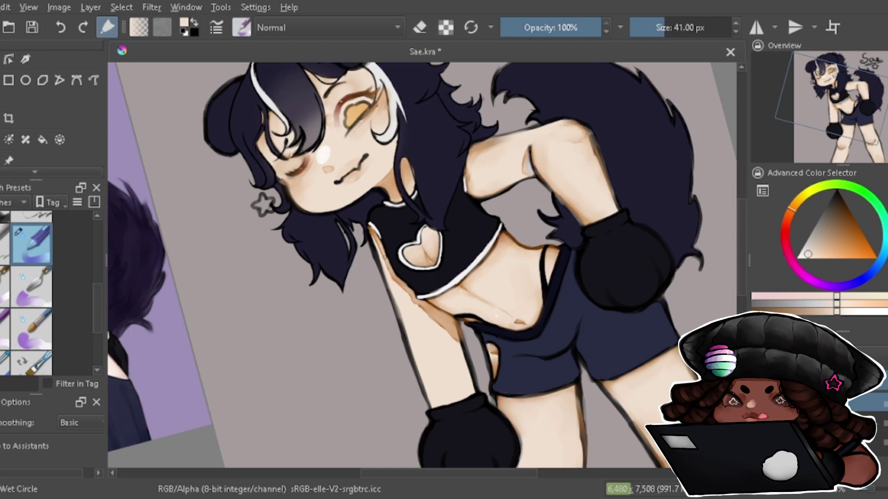
# Sample Sae's skin colour and zoom in on the torso.
pyautogui.press('/')
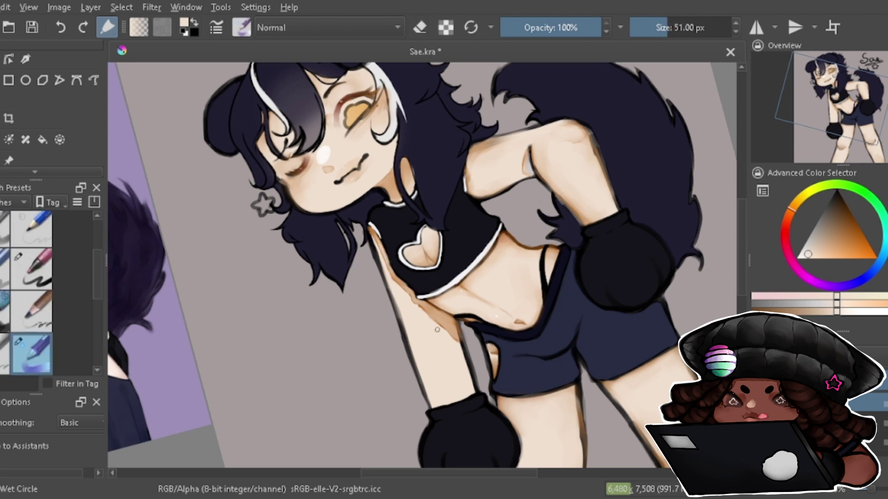
pyautogui.scroll(-3, 437, 330)
pyautogui.press('5')
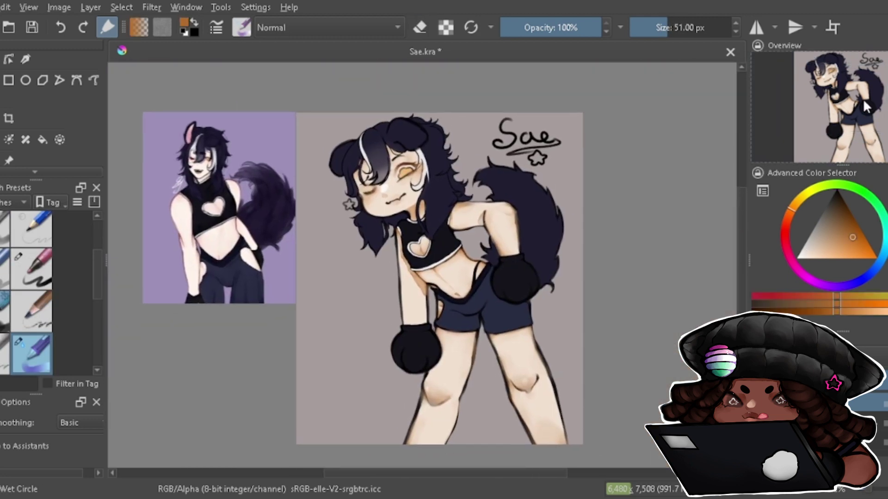
pyautogui.moveTo(865, 106); pyautogui.dragTo(866, 116)
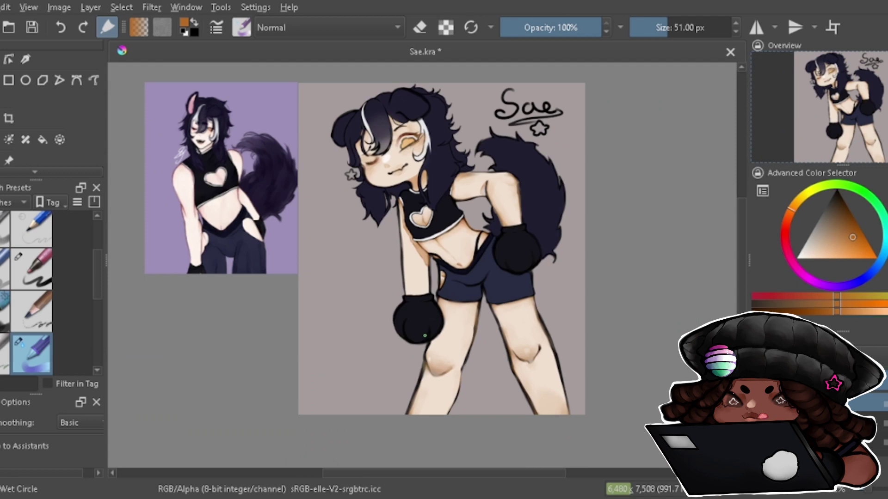
pyautogui.scroll(3, 418, 331)
pyautogui.keyDown('ctrl'); pyautogui.click(385, 236); pyautogui.keyUp('ctrl')
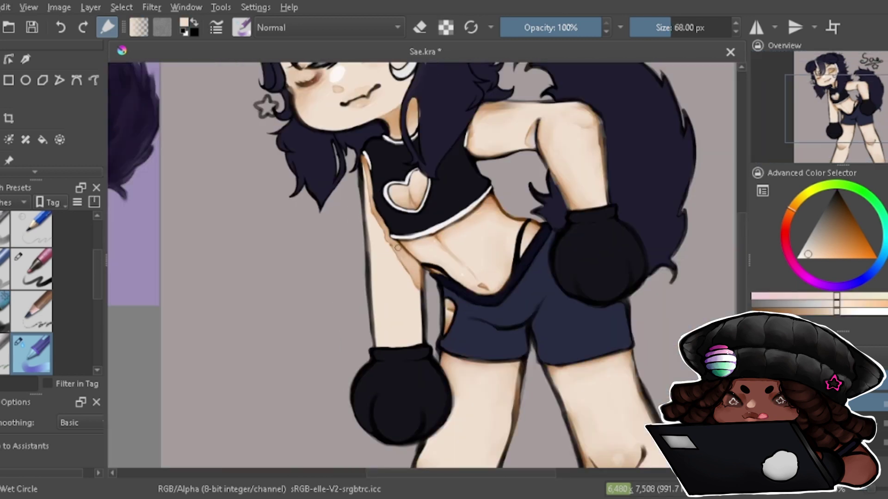
pyautogui.press('[')
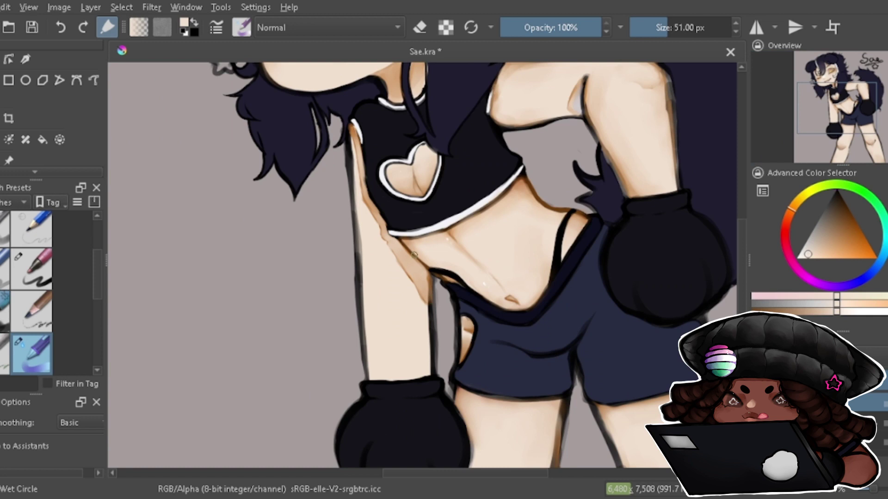
# Paint and blend warm orange shading into the arm above the lower glove.
pyautogui.keyDown('ctrl'); pyautogui.click(348, 130); pyautogui.keyUp('ctrl')
pyautogui.moveTo(369, 375); pyautogui.dragTo(397, 379)
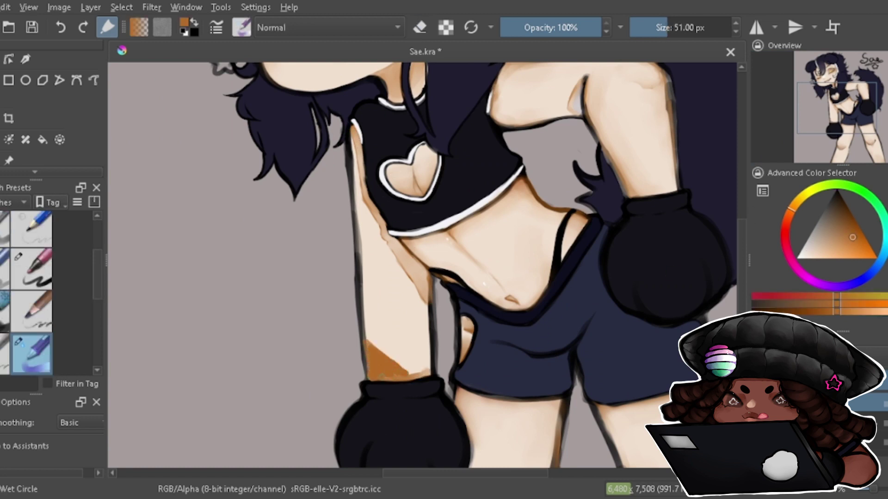
pyautogui.moveTo(370, 343)
pyautogui.mouseDown()
pyautogui.moveTo(407, 375)
pyautogui.moveTo(419, 370)
pyautogui.mouseUp()
pyautogui.moveTo(366, 305); pyautogui.dragTo(376, 352)
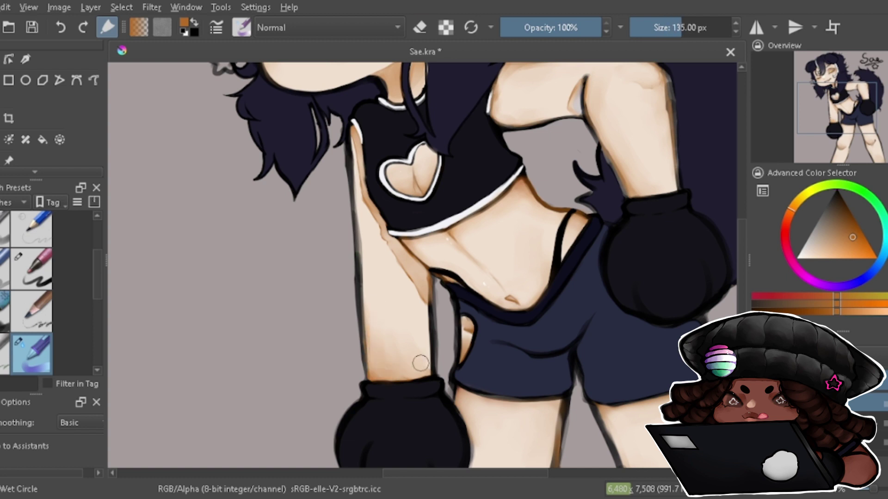
pyautogui.press('[')
pyautogui.press('[')
pyautogui.press('[')
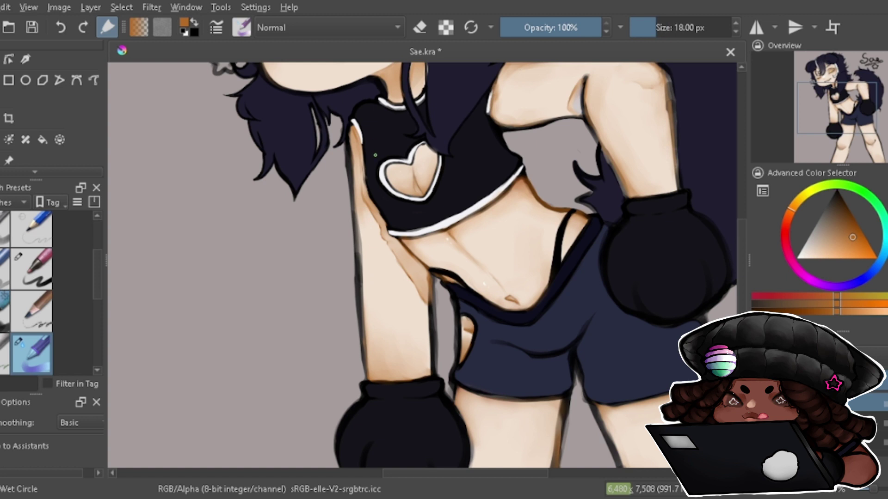
# Add faint greyish-blue cool shading on the thigh below the shorts with Basic-1.
pyautogui.moveTo(797, 218)
pyautogui.mouseDown()
pyautogui.moveTo(881, 249)
pyautogui.moveTo(875, 258)
pyautogui.mouseUp()
pyautogui.press(']')
pyautogui.moveTo(402, 250); pyautogui.dragTo(417, 263)
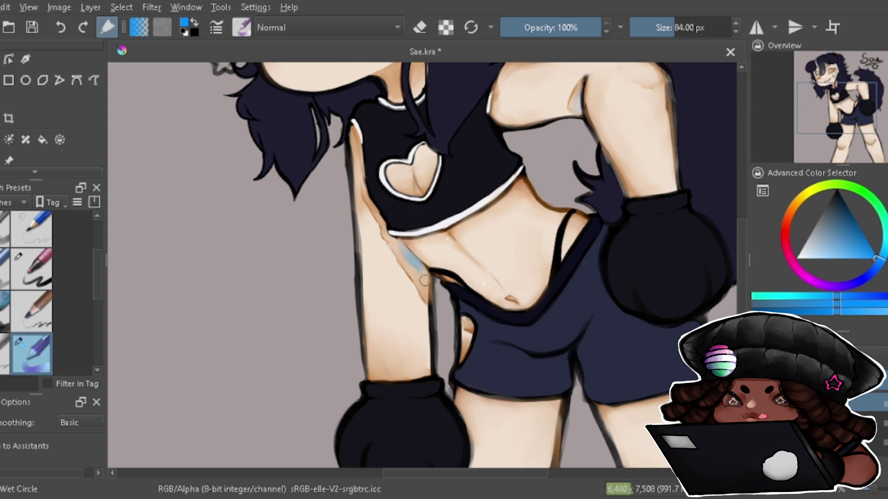
pyautogui.press('/')
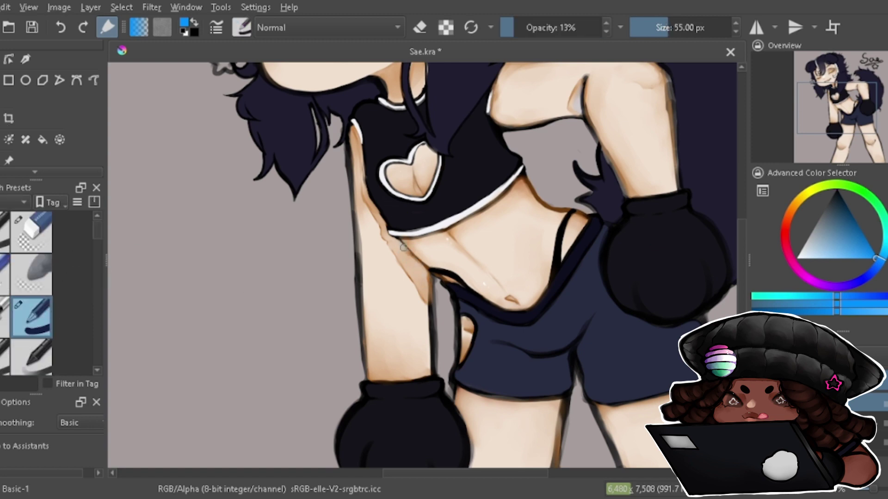
pyautogui.click(837, 258)
pyautogui.moveTo(481, 216); pyautogui.dragTo(425, 98)
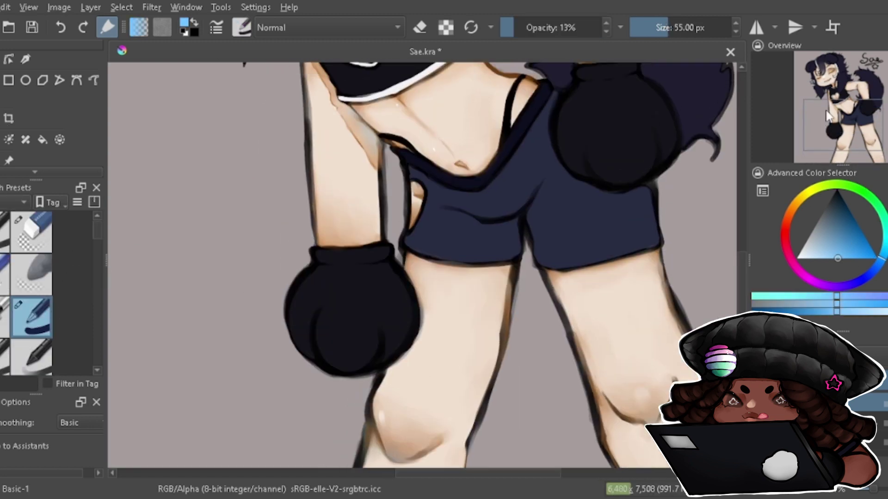
pyautogui.press('o')
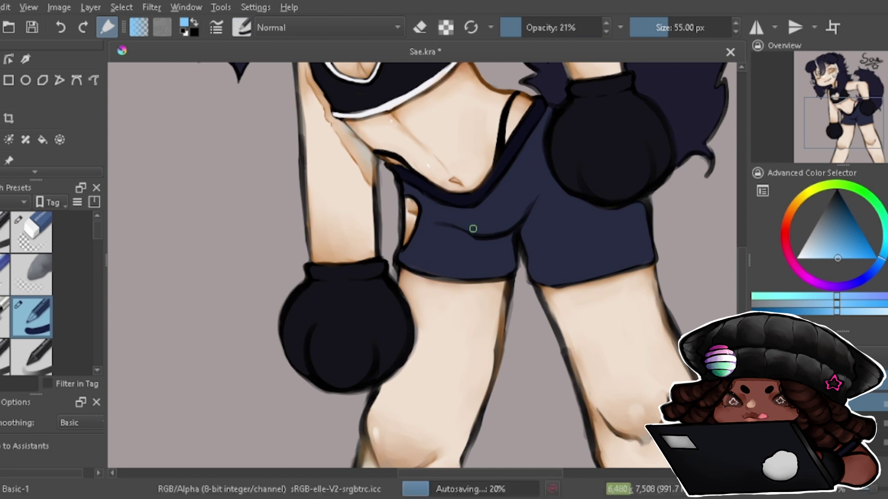
pyautogui.moveTo(402, 281); pyautogui.dragTo(493, 283)
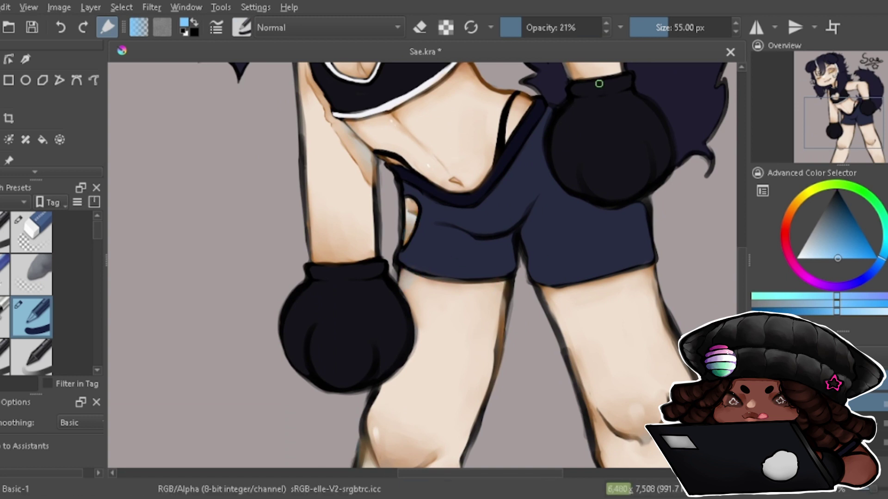
pyautogui.moveTo(599, 84); pyautogui.dragTo(631, 264)
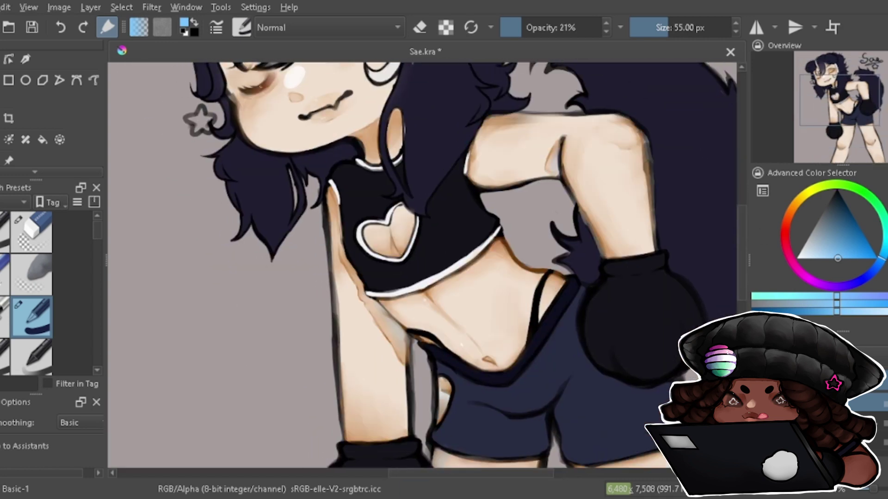
pyautogui.scroll(5, 391, 235)
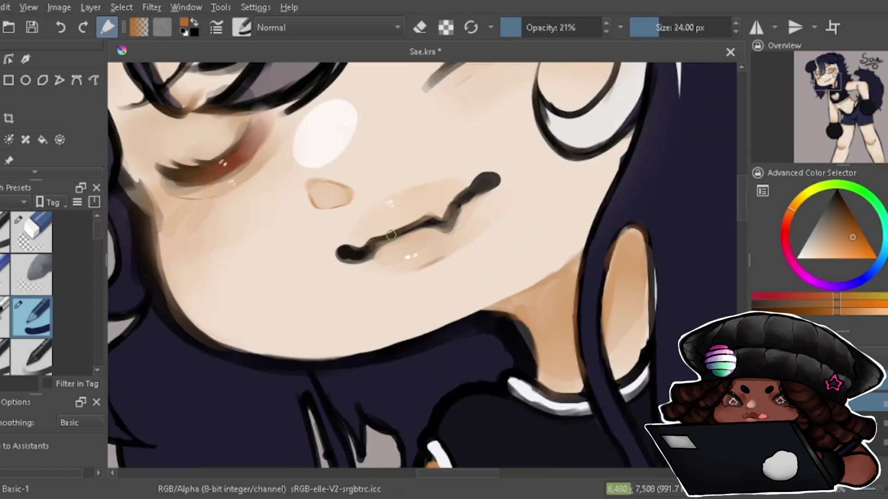
# Extend the brown mouth line to the right and lighten its left end.
pyautogui.moveTo(431, 224); pyautogui.dragTo(475, 190)
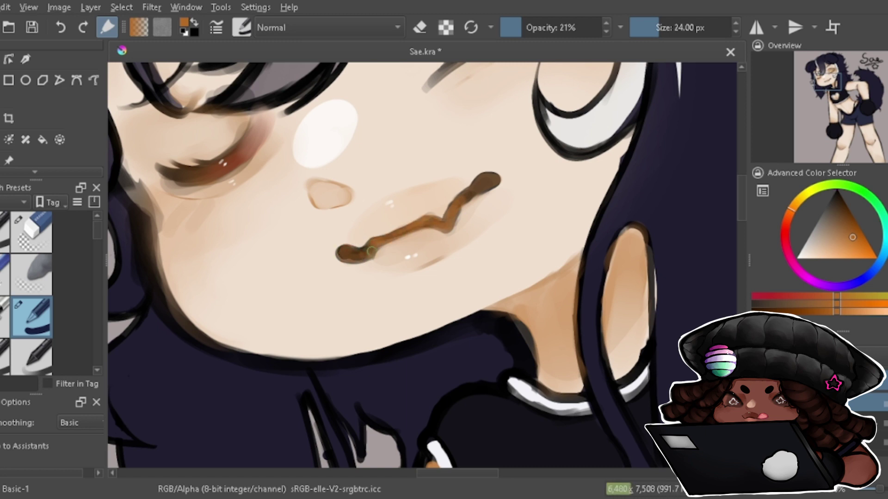
pyautogui.moveTo(370, 248); pyautogui.dragTo(342, 251)
pyautogui.hotkey('shift', 'l')
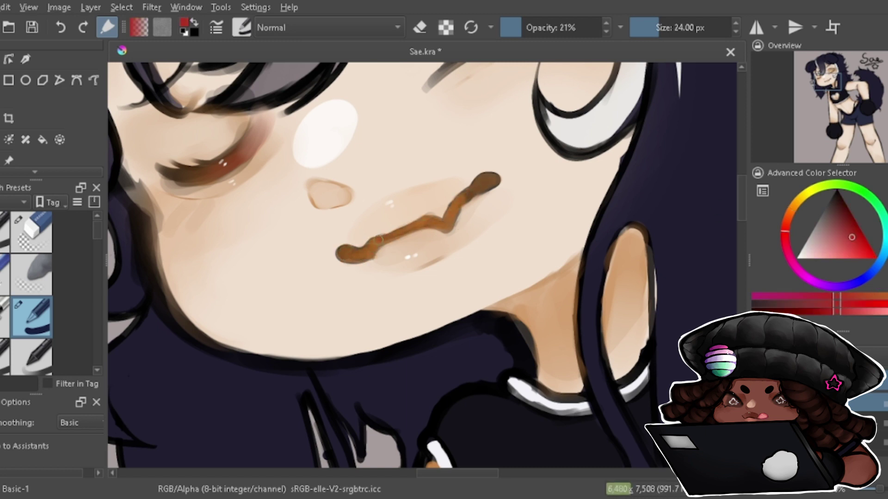
pyautogui.hotkey('shift', 'l')
pyautogui.moveTo(386, 262); pyautogui.dragTo(453, 329)
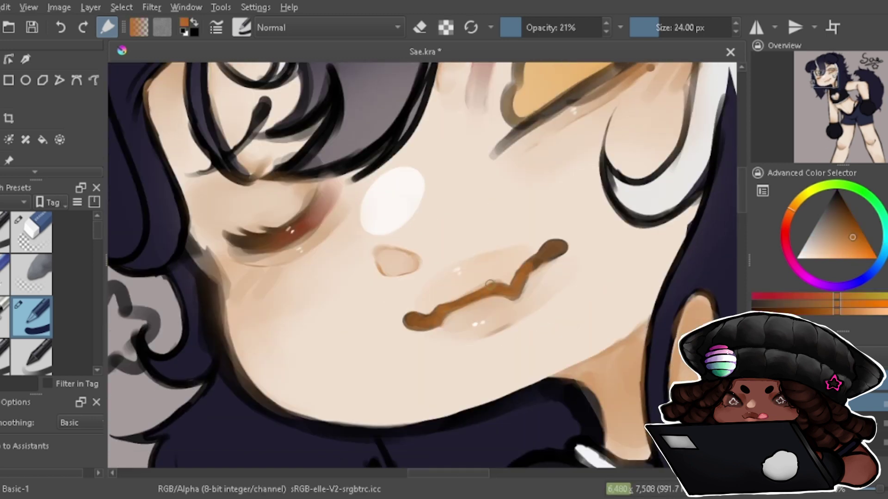
pyautogui.scroll(1, 541, 290)
# Paint red strokes along the mouth line, then zoom out to the full figure.
pyautogui.hotkey('shift', 'l')
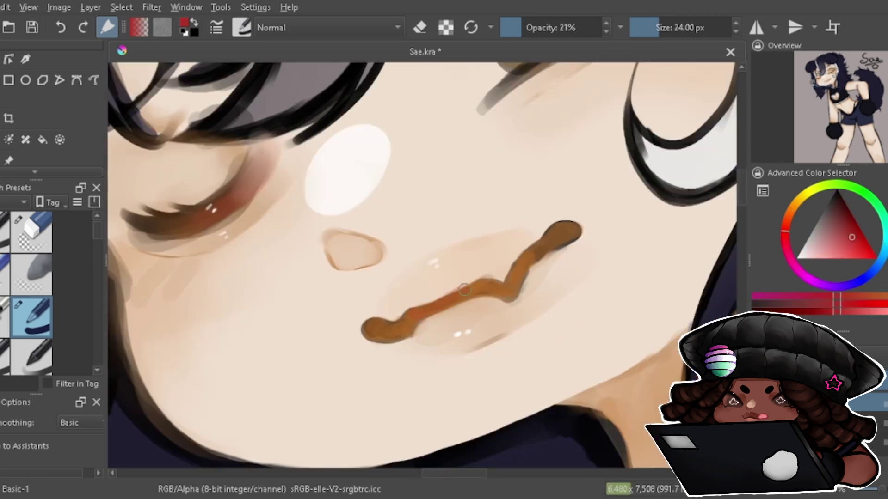
pyautogui.moveTo(509, 285); pyautogui.dragTo(403, 324)
pyautogui.moveTo(477, 285); pyautogui.dragTo(375, 339)
pyautogui.hotkey('shift', 'k')
pyautogui.scroll(-3, 375, 339)
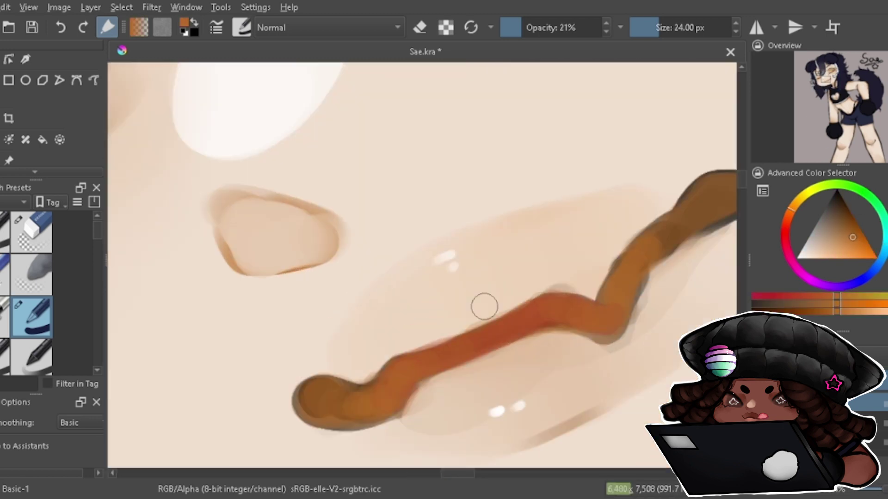
pyautogui.scroll(-3, 484, 306)
pyautogui.moveTo(814, 92)
pyautogui.mouseDown()
pyautogui.moveTo(781, 87)
pyautogui.moveTo(828, 91)
pyautogui.mouseUp()
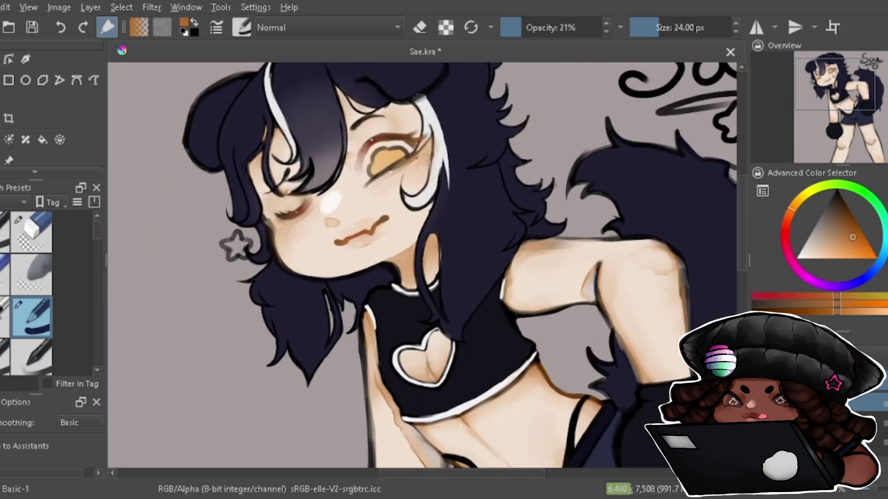
# Shade Sae's jaw line reddish-brown and soften it with light skin tone.
pyautogui.click(31, 231)
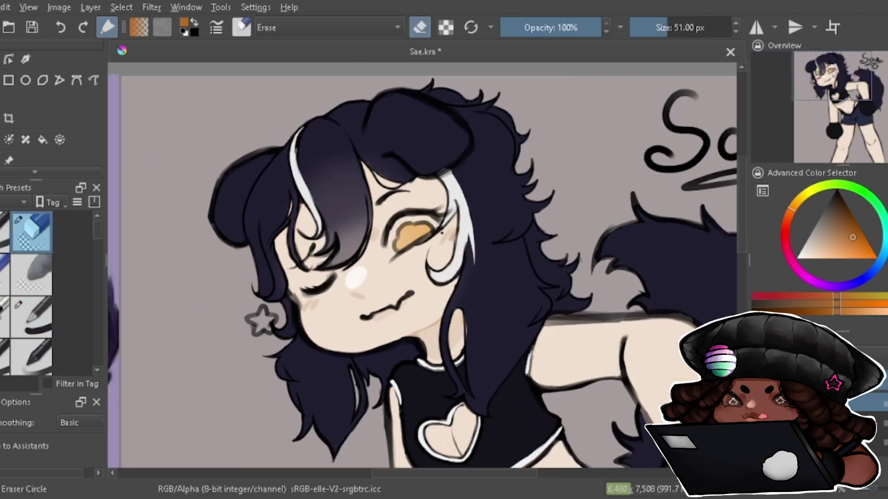
pyautogui.press('/')
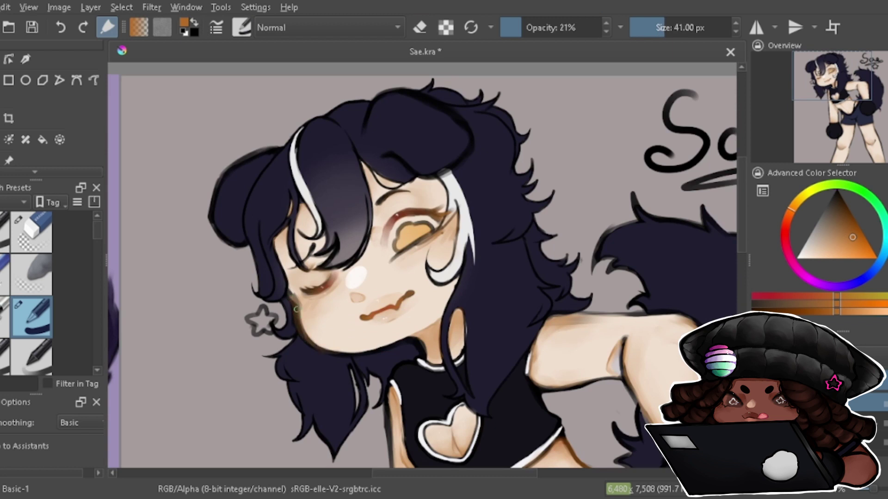
pyautogui.keyDown('ctrl'); pyautogui.click(323, 350); pyautogui.keyUp('ctrl')
pyautogui.moveTo(326, 353)
pyautogui.mouseDown()
pyautogui.moveTo(407, 343)
pyautogui.moveTo(301, 323)
pyautogui.mouseUp()
pyautogui.keyDown('ctrl'); pyautogui.click(308, 317); pyautogui.keyUp('ctrl')
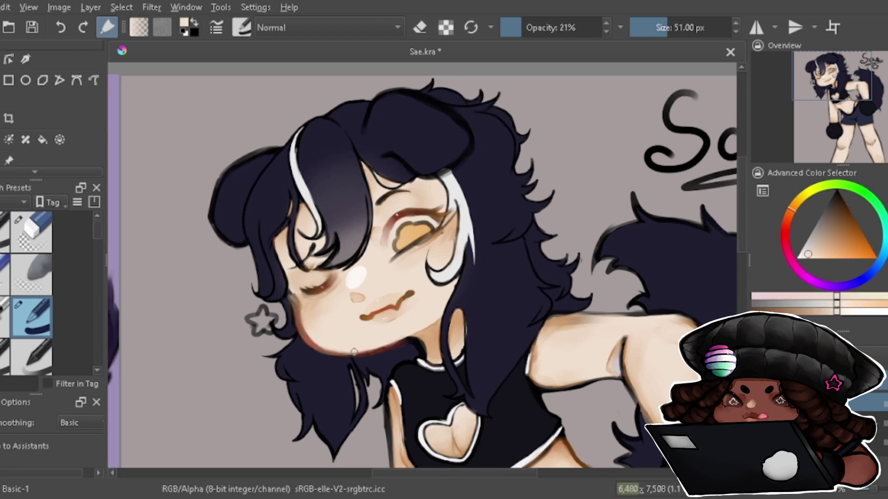
pyautogui.keyDown('ctrl'); pyautogui.click(423, 353); pyautogui.keyUp('ctrl')
pyautogui.keyDown('ctrl'); pyautogui.click(403, 342); pyautogui.keyUp('ctrl')
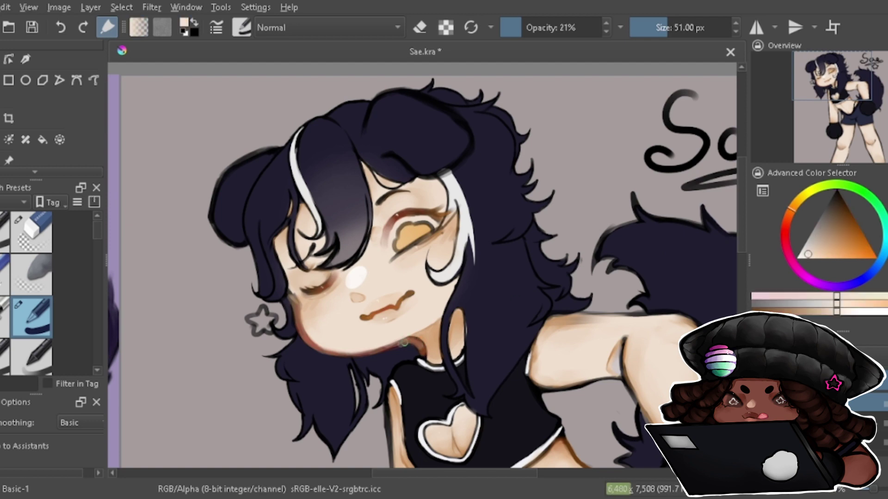
pyautogui.moveTo(836, 112); pyautogui.dragTo(821, 93)
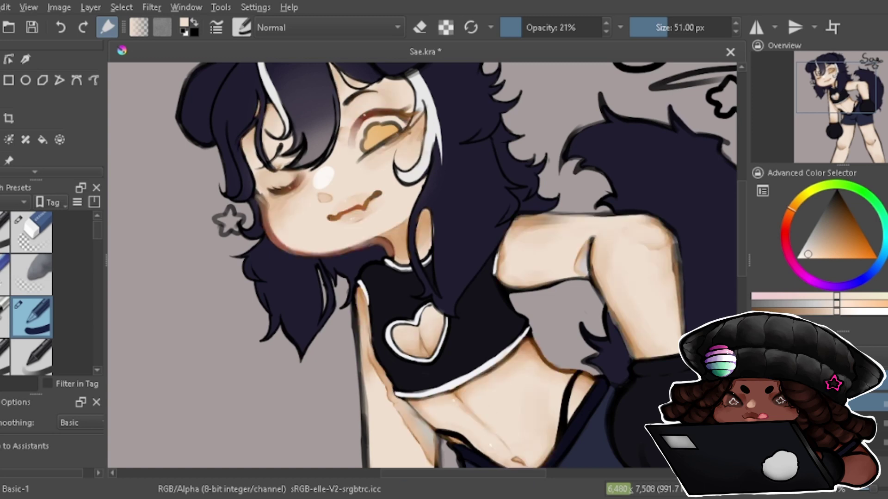
pyautogui.click(809, 82)
# Paint the iris in darker and lighter orange with the Wet Circle brush.
pyautogui.scroll(-3, 31, 291)
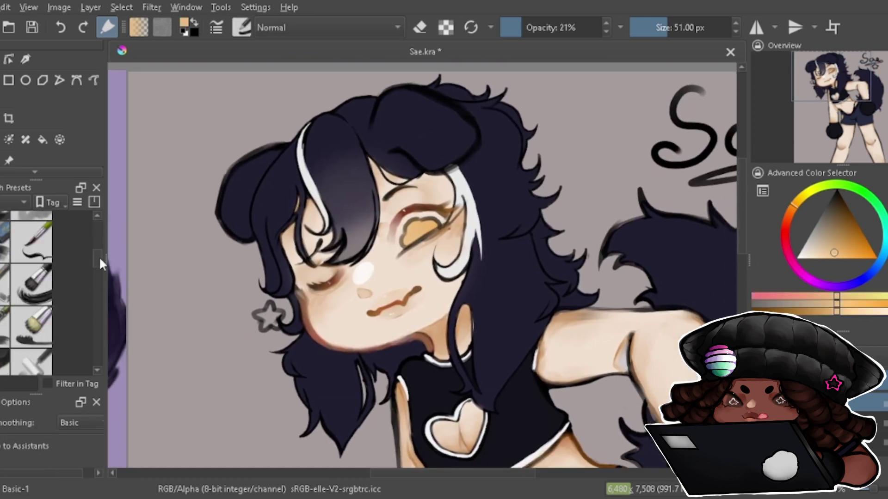
pyautogui.click(40, 274)
pyautogui.scroll(3, 423, 226)
pyautogui.scroll(2, 423, 227)
pyautogui.moveTo(407, 245); pyautogui.dragTo(490, 204)
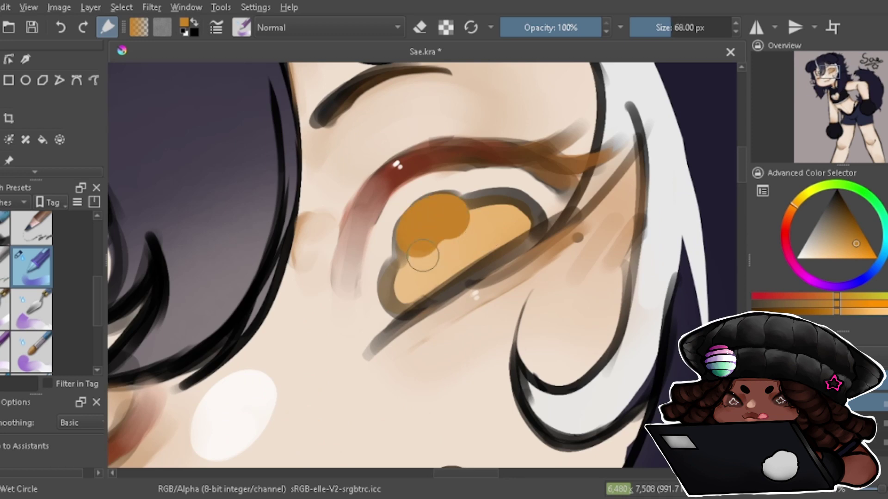
pyautogui.moveTo(398, 296)
pyautogui.mouseDown()
pyautogui.moveTo(514, 207)
pyautogui.moveTo(416, 273)
pyautogui.mouseUp()
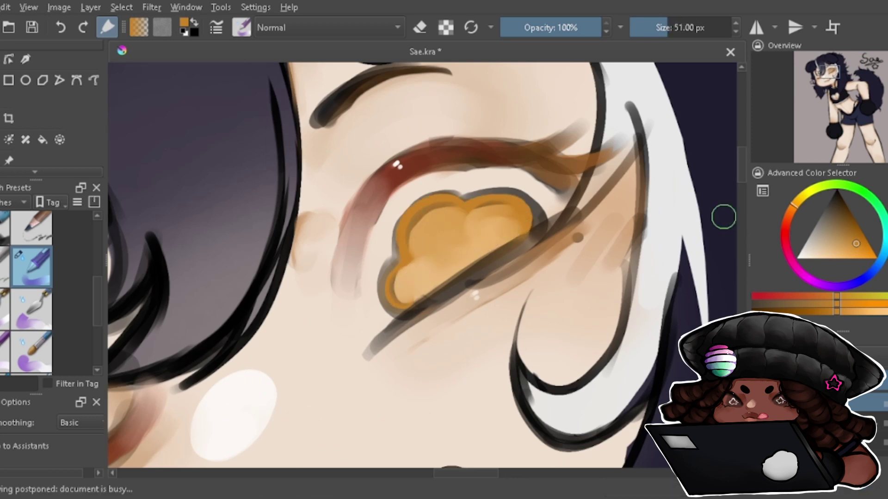
pyautogui.click(859, 230)
pyautogui.moveTo(444, 232)
pyautogui.mouseDown()
pyautogui.moveTo(464, 221)
pyautogui.moveTo(444, 250)
pyautogui.mouseUp()
pyautogui.moveTo(416, 282); pyautogui.dragTo(506, 221)
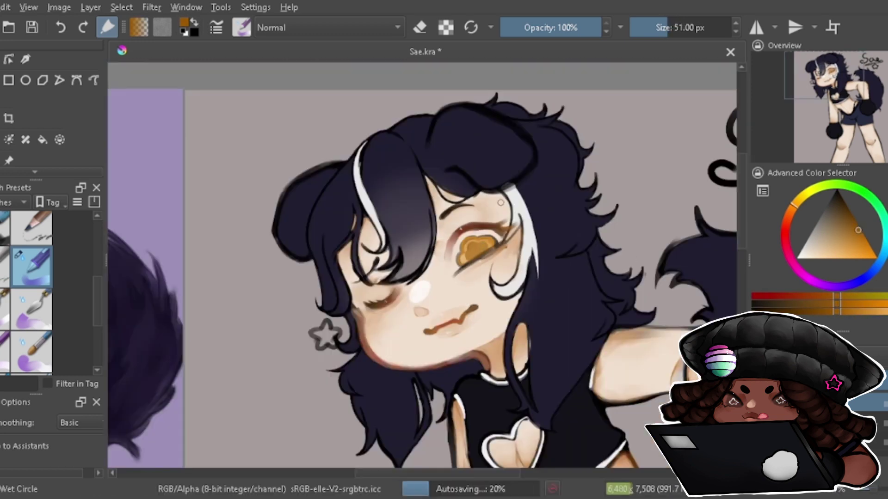
# Arc a dark reddish rim along the pupil and lighten its upper part in saturated orange.
pyautogui.scroll(-3, 730, 244)
pyautogui.scroll(3, 729, 244)
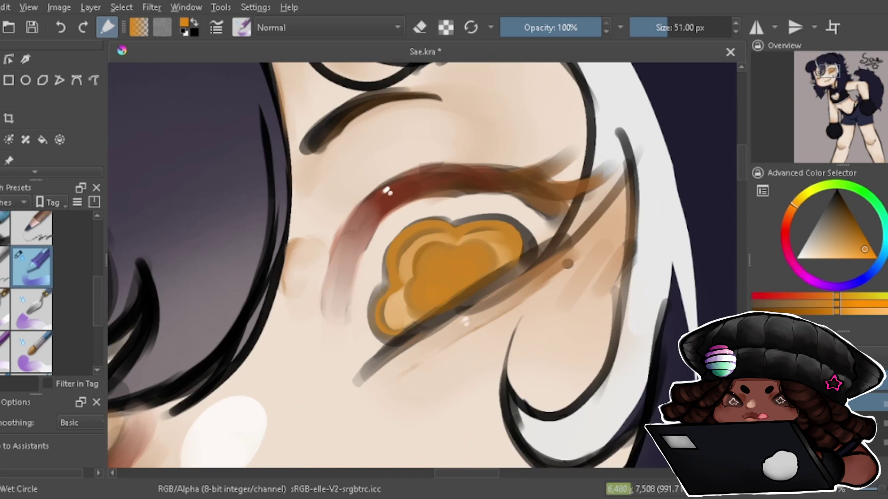
pyautogui.scroll(2, 430, 263)
pyautogui.press(']')
pyautogui.moveTo(464, 231); pyautogui.dragTo(409, 264)
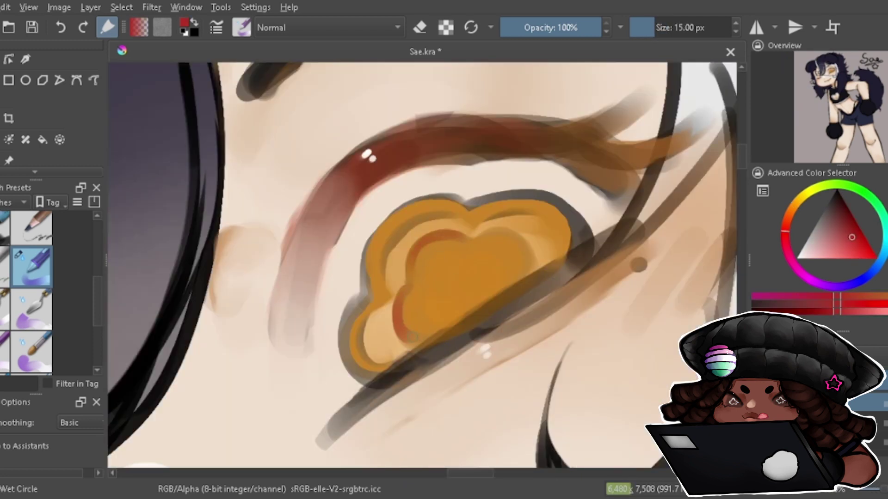
pyautogui.keyDown('ctrl'); pyautogui.click(363, 337); pyautogui.keyUp('ctrl')
pyautogui.press(']')
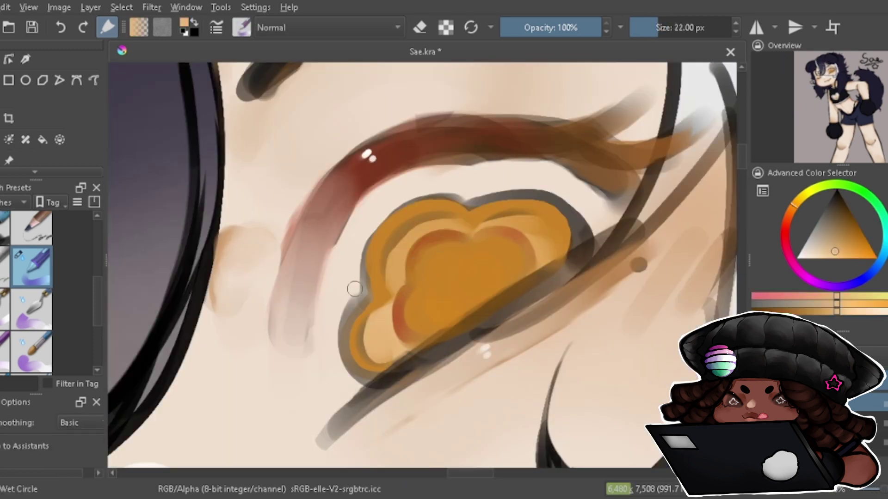
pyautogui.keyDown('ctrl'); pyautogui.click(439, 240); pyautogui.keyUp('ctrl')
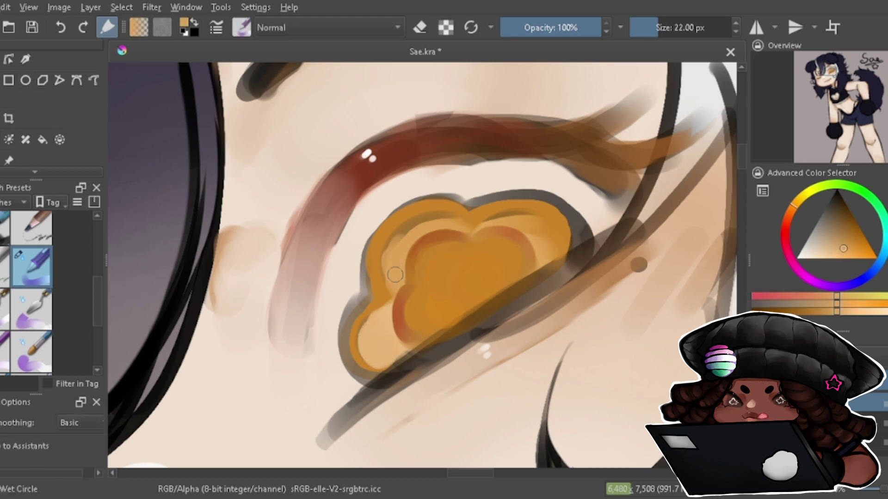
pyautogui.moveTo(397, 271); pyautogui.dragTo(499, 212)
pyautogui.moveTo(420, 313)
pyautogui.mouseDown()
pyautogui.moveTo(444, 241)
pyautogui.moveTo(504, 277)
pyautogui.moveTo(508, 268)
pyautogui.mouseUp()
# Add a soft yellow glow over the pupil and iris with Airbrush Soft.
pyautogui.press(']')
pyautogui.press('-')
pyautogui.press('-')
pyautogui.press('-')
pyautogui.press('+')
pyautogui.press('+')
pyautogui.press('+')
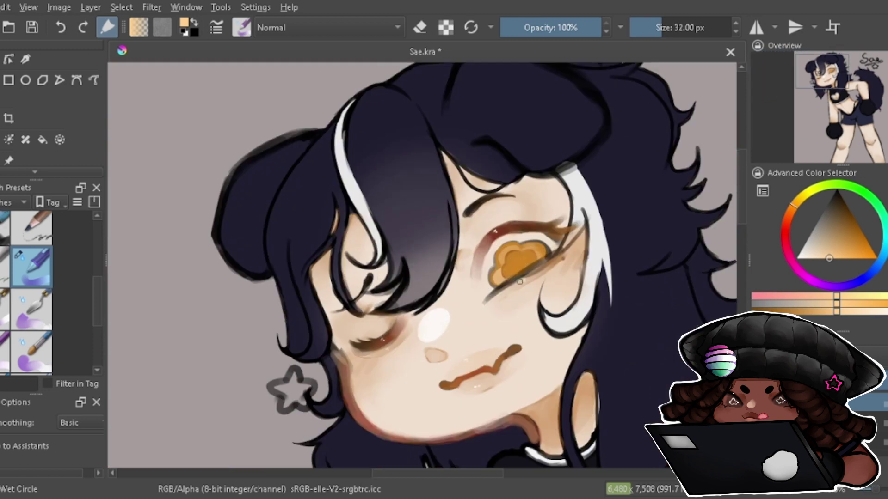
pyautogui.press('+')
pyautogui.press('+')
pyautogui.press('+')
pyautogui.scroll(-3, 31, 291)
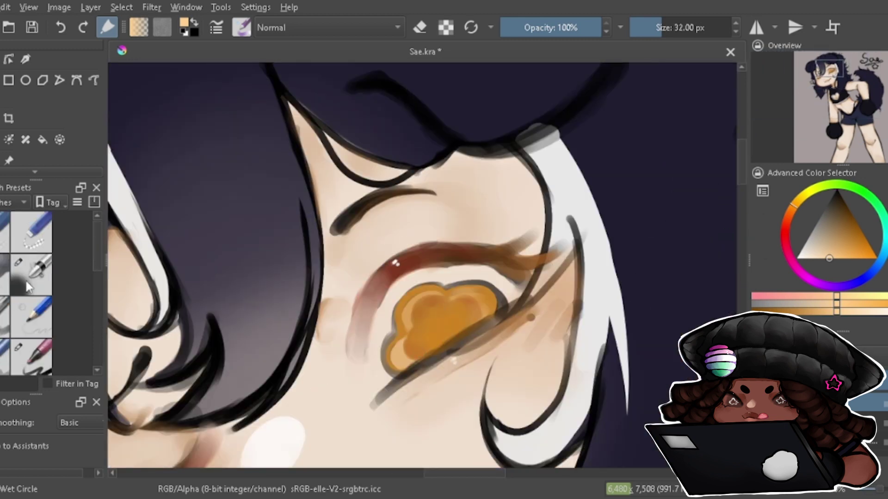
pyautogui.click(31, 274)
pyautogui.moveTo(417, 356); pyautogui.dragTo(472, 315)
pyautogui.moveTo(421, 351); pyautogui.dragTo(467, 319)
# Reset colours, set up a small white fine-detail marker brush, and zoom out to the character.
pyautogui.click(881, 250)
pyautogui.press('e')
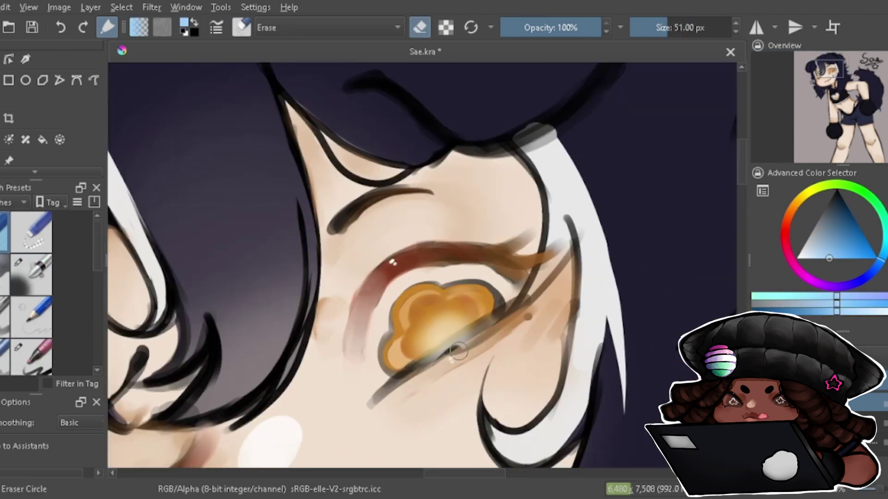
pyautogui.press('/')
pyautogui.press('d')
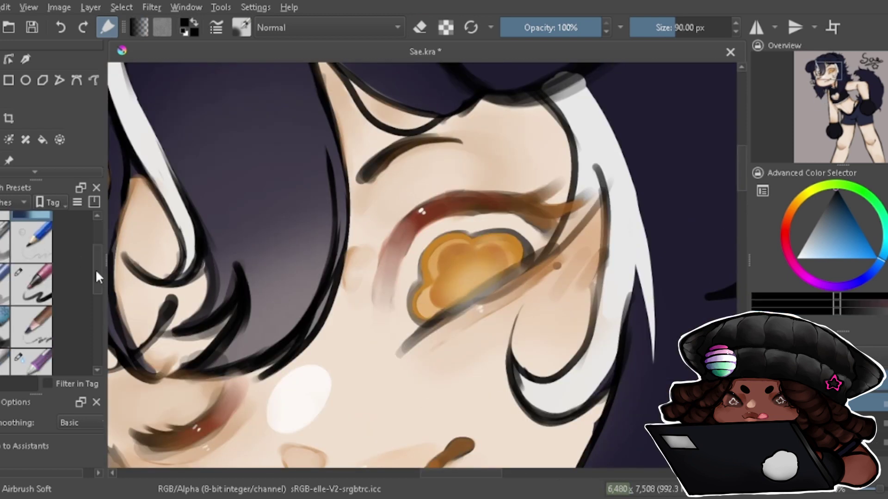
pyautogui.scroll(-2, 31, 315)
pyautogui.click(31, 315)
pyautogui.press(',')
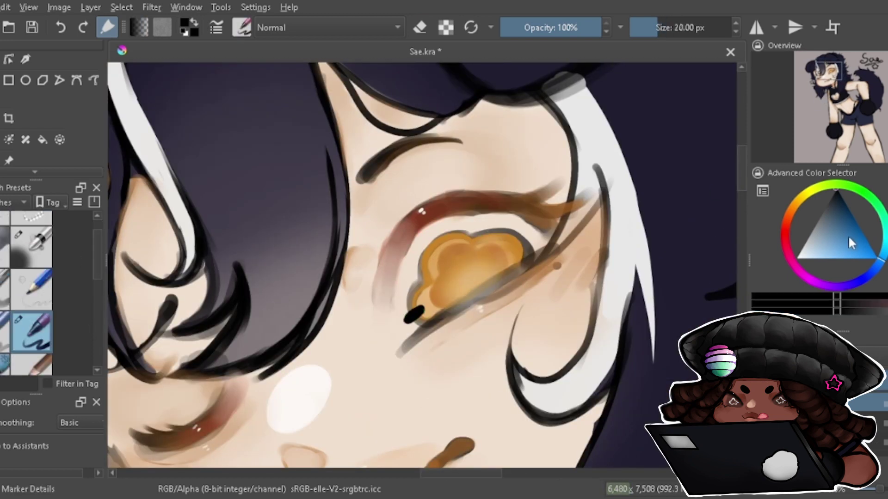
pyautogui.press('x')
pyautogui.press('[')
pyautogui.press('-')
pyautogui.press('-')
pyautogui.press('-')
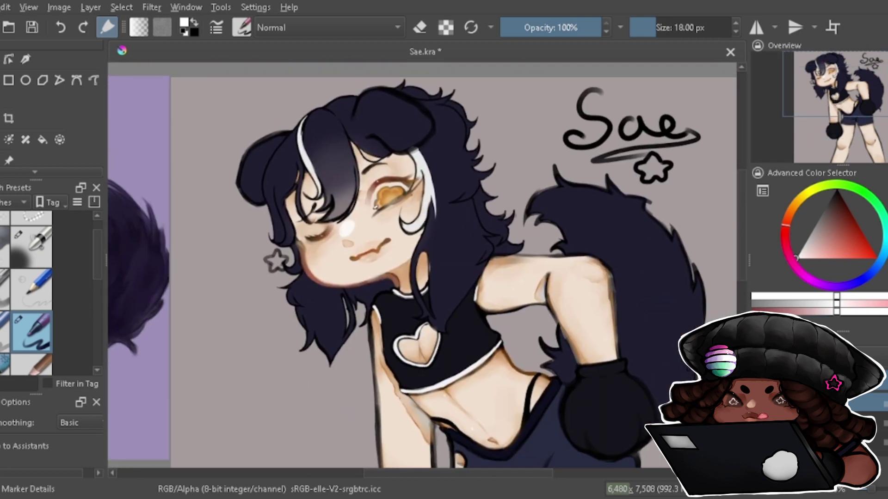
# Pick a dark navy shading colour for the Wet Circle brush and zoom to the crop top.
pyautogui.scroll(-2, 101, 307)
pyautogui.click(31, 276)
pyautogui.press('x')
pyautogui.click(843, 117)
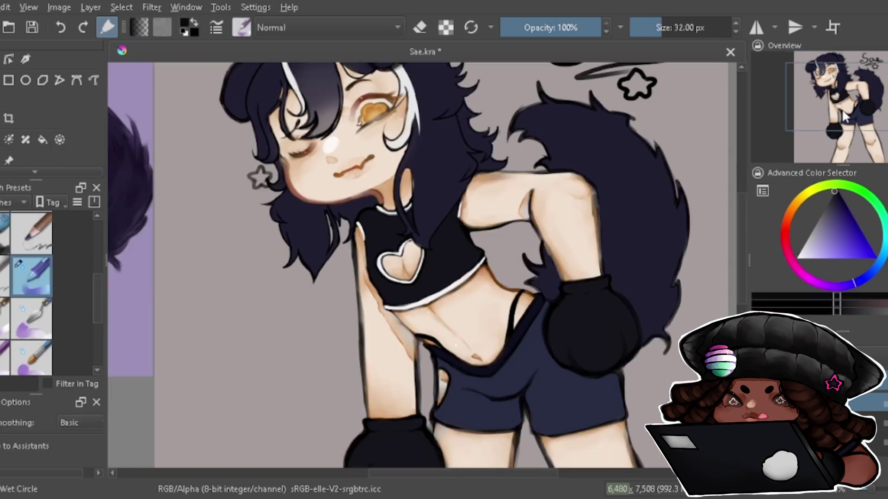
pyautogui.moveTo(843, 117); pyautogui.dragTo(845, 105)
pyautogui.scroll(5, 391, 257)
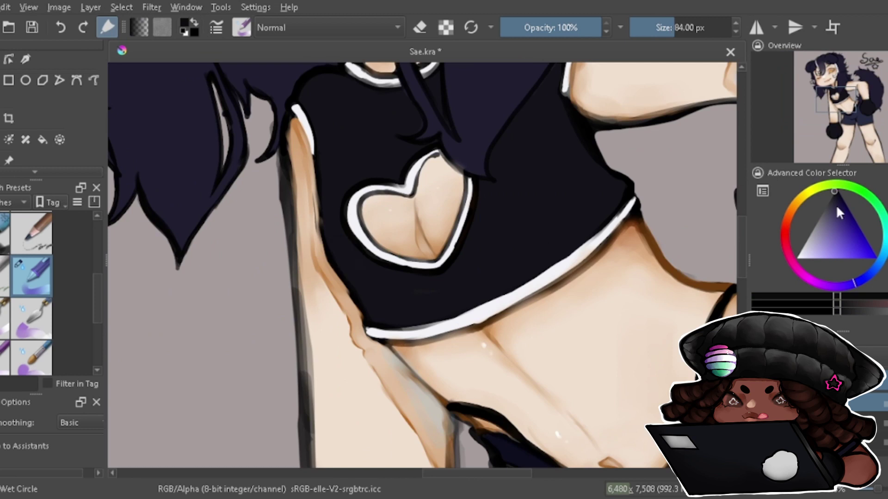
pyautogui.moveTo(838, 208); pyautogui.dragTo(835, 193)
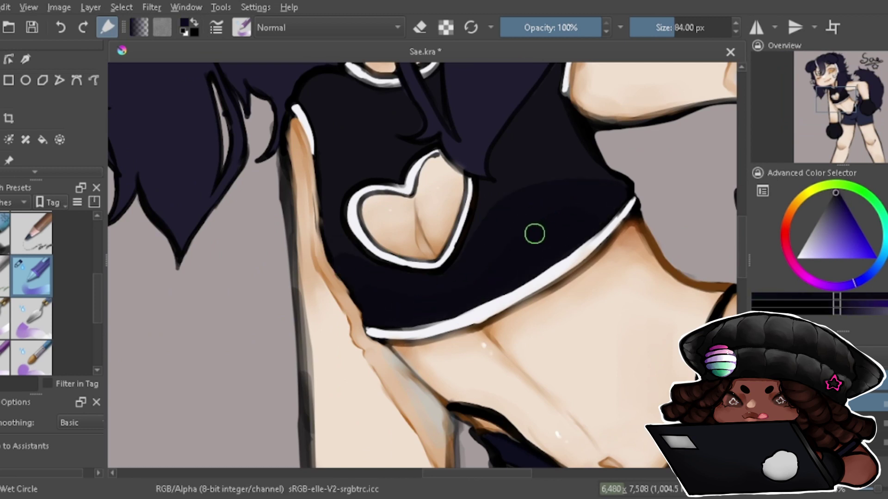
pyautogui.keyDown('ctrl'); pyautogui.click(535, 234); pyautogui.keyUp('ctrl')
pyautogui.press('[')
pyautogui.press('[')
pyautogui.press('[')
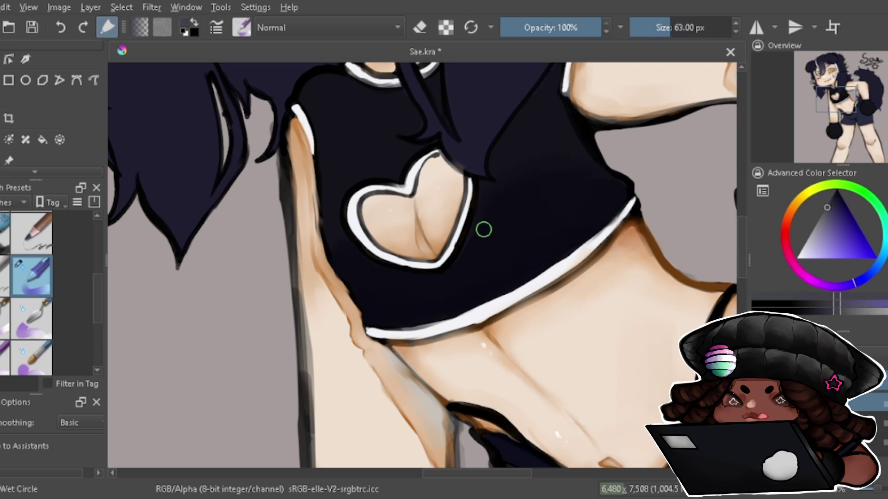
pyautogui.press('[')
pyautogui.press('[')
pyautogui.press('[')
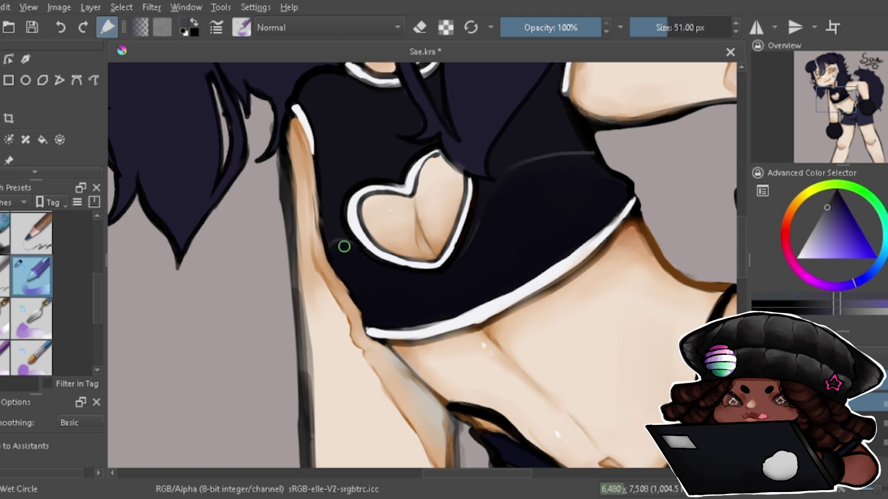
pyautogui.scroll(3, 587, 160)
# Select the top's upper area beside the heart and airbrush soft dark shading inside it.
pyautogui.press('e')
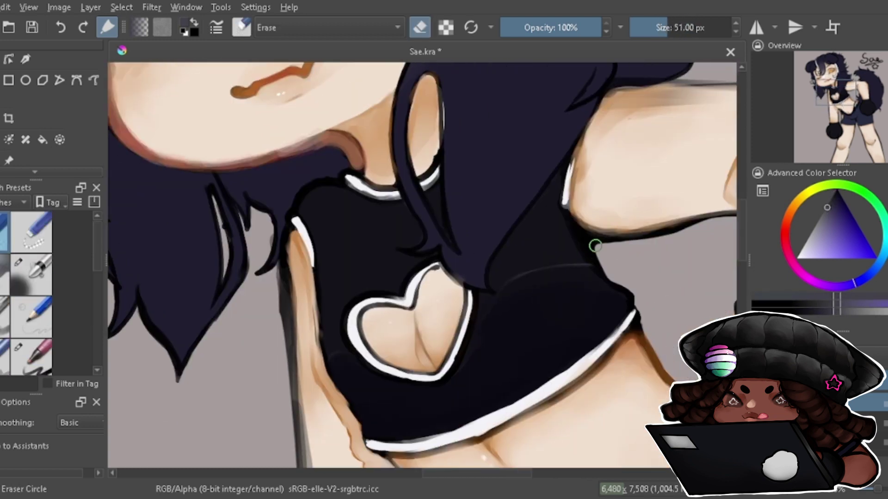
pyautogui.scroll(-1, 26, 159)
pyautogui.click(42, 147)
pyautogui.click(324, 215)
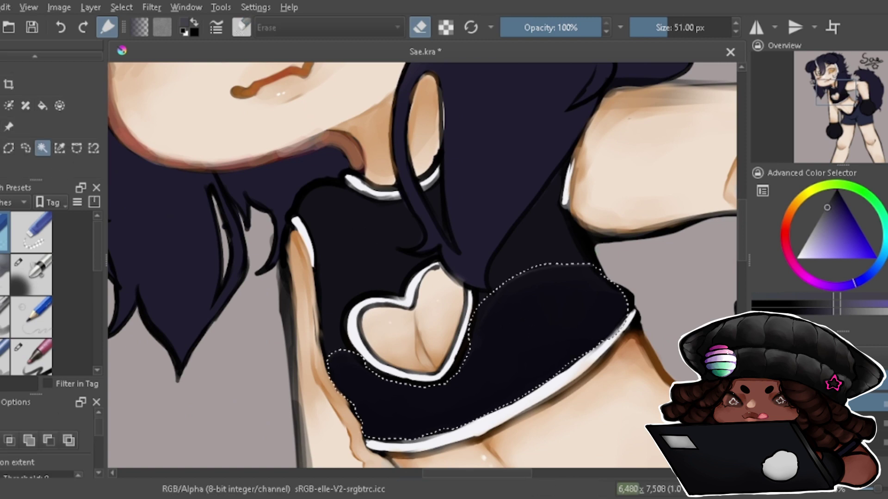
pyautogui.press('l')
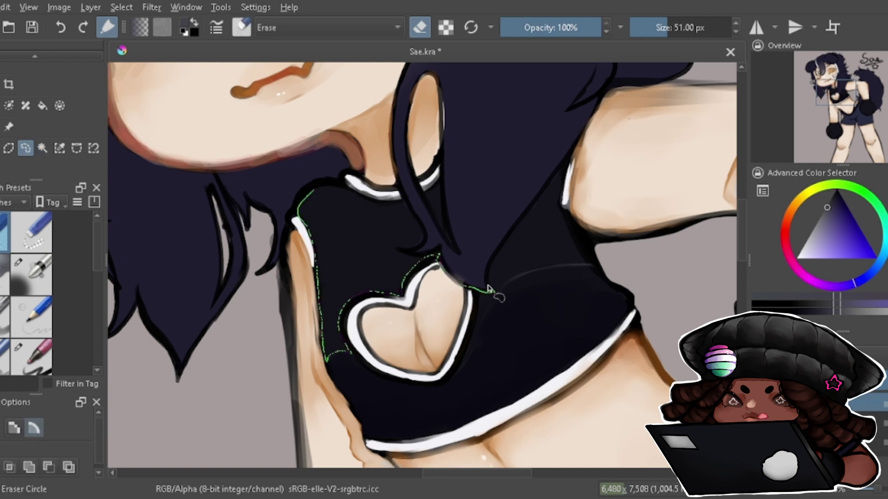
pyautogui.moveTo(488, 289); pyautogui.dragTo(573, 172)
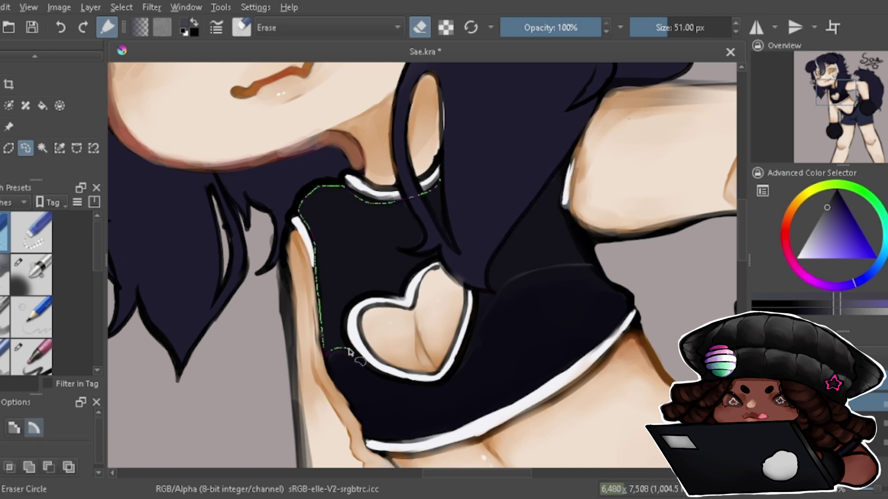
pyautogui.moveTo(425, 234); pyautogui.dragTo(423, 236)
pyautogui.click(31, 275)
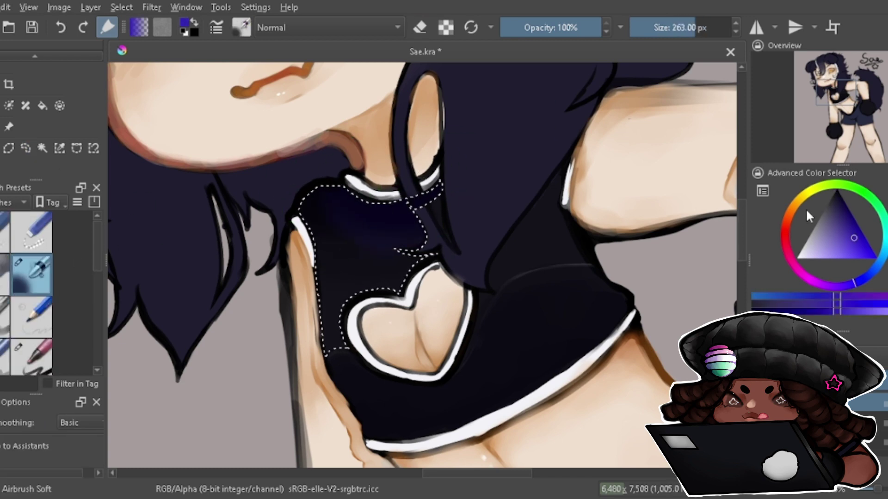
pyautogui.moveTo(347, 183); pyautogui.dragTo(340, 221)
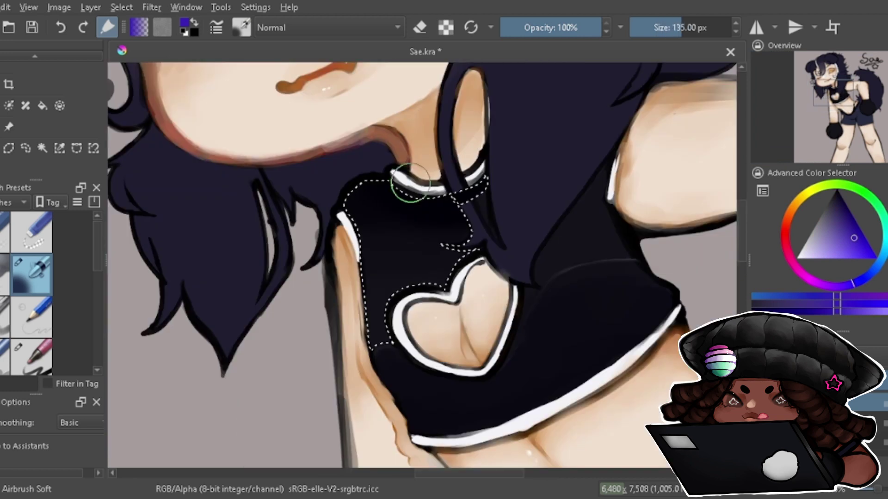
pyautogui.moveTo(410, 183); pyautogui.dragTo(456, 198)
pyautogui.hotkey('ctrl', 'shift', 'a')
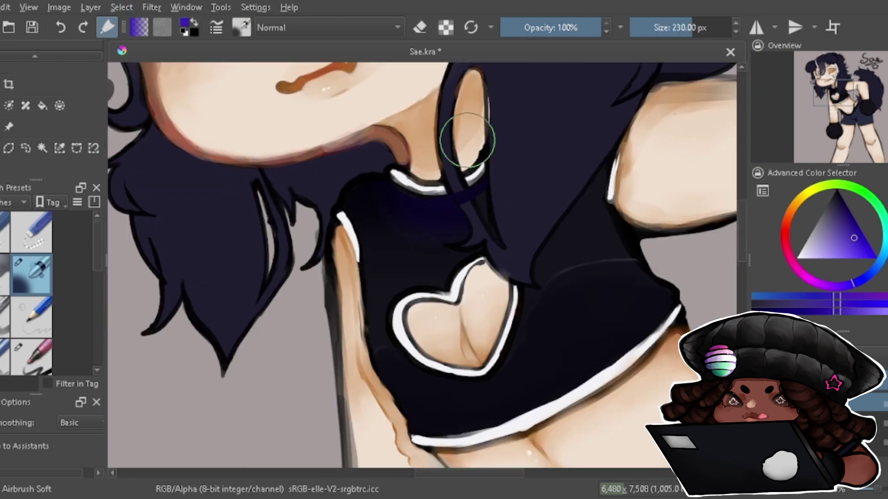
# Try near-black Wet Circle shading beside the heart, undo it, and pick a darker shade.
pyautogui.press('e')
pyautogui.scroll(1, 76, 62)
pyautogui.scroll(1, 76, 63)
pyautogui.scroll(-1, 28, 296)
pyautogui.click(32, 284)
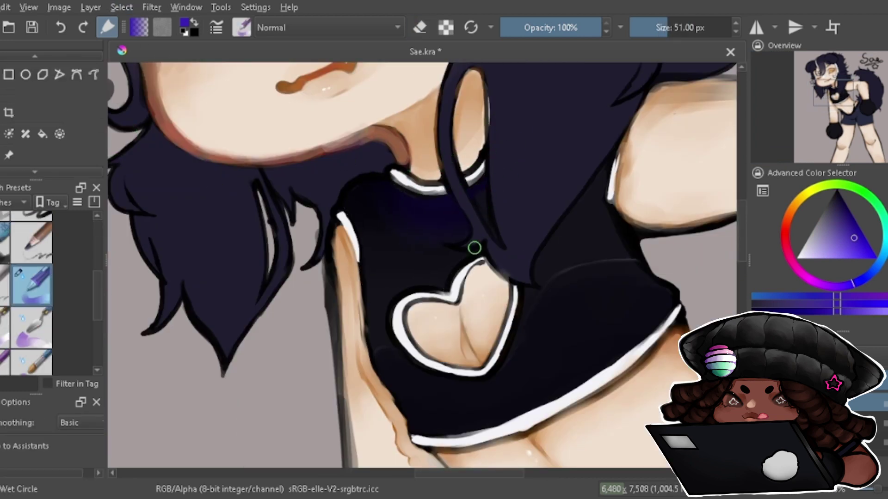
pyautogui.scroll(1, 462, 247)
pyautogui.scroll(-4, 462, 247)
pyautogui.click(837, 300)
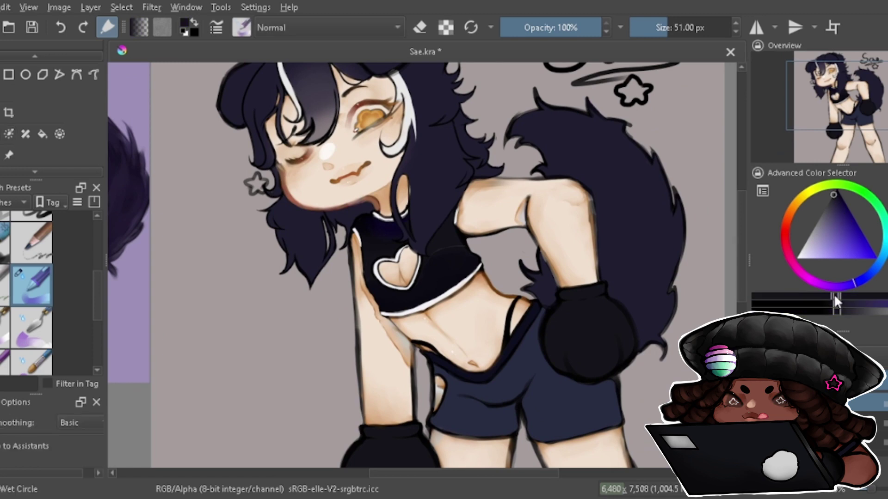
pyautogui.scroll(3, 431, 266)
pyautogui.moveTo(485, 301); pyautogui.dragTo(525, 251)
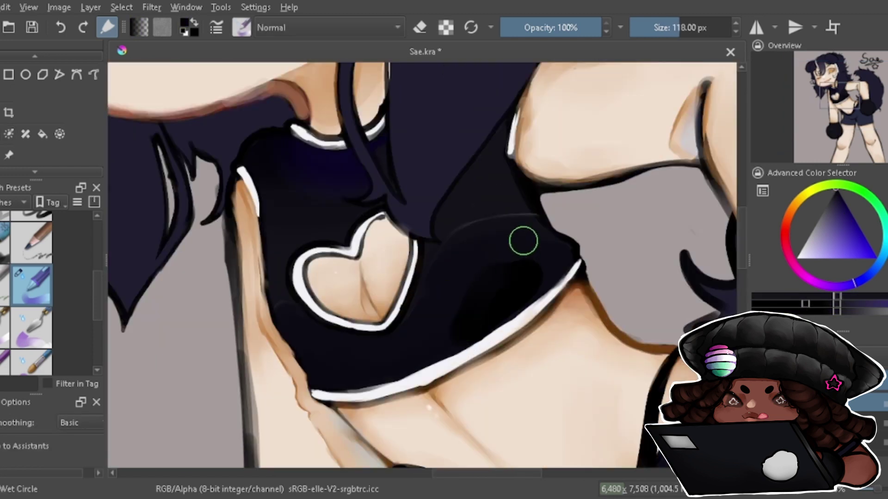
pyautogui.hotkey('ctrl', 'z')
pyautogui.click(838, 196)
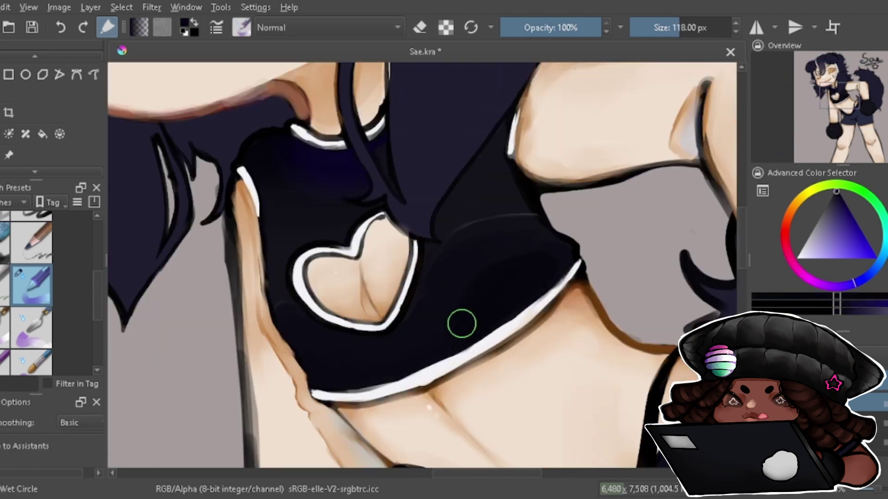
# Touch up the crop top's lower edge, alternating painting and erasing with resized brushes.
pyautogui.press('e')
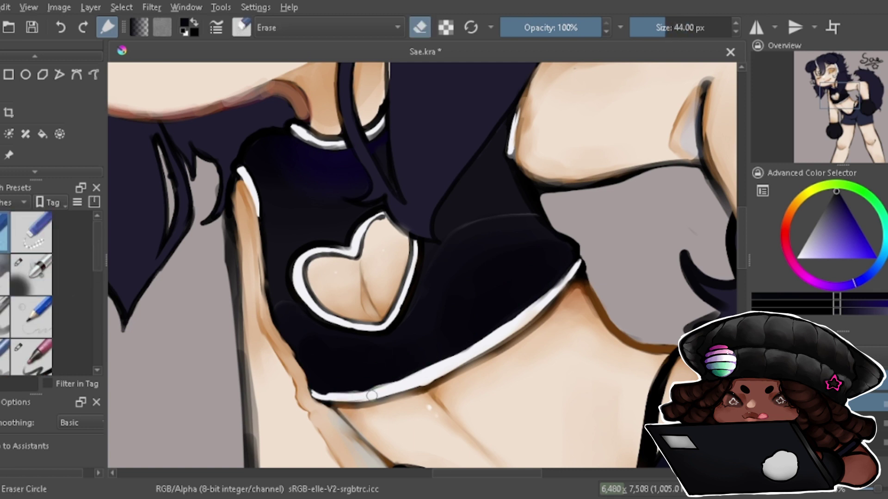
pyautogui.press('e')
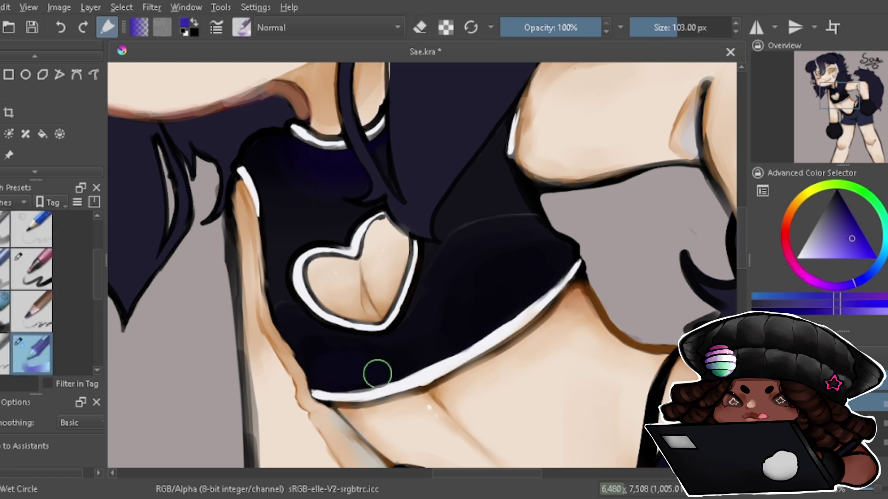
pyautogui.moveTo(474, 326)
pyautogui.mouseDown()
pyautogui.moveTo(456, 341)
pyautogui.moveTo(459, 349)
pyautogui.mouseUp()
pyautogui.press('e')
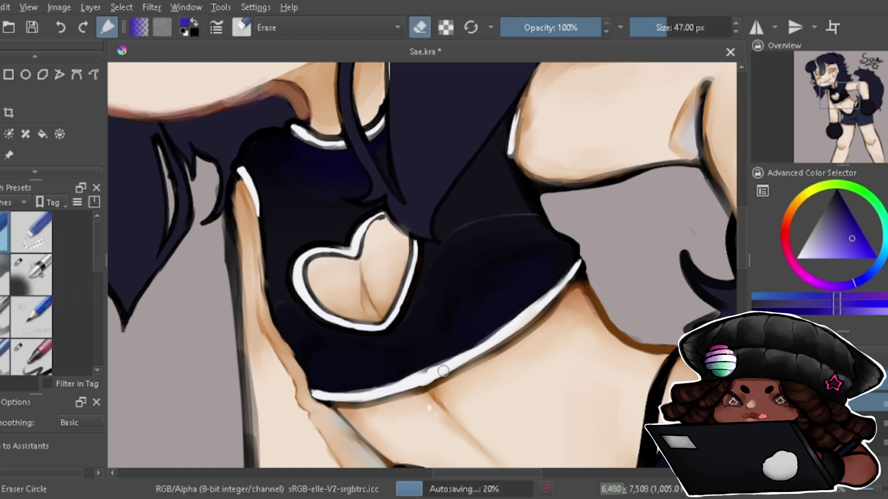
pyautogui.press('-')
pyautogui.press('-')
pyautogui.press('-')
pyautogui.press('-')
pyautogui.press('+')
pyautogui.press('+')
pyautogui.press('+')
pyautogui.keyDown('ctrl'); pyautogui.click(479, 255); pyautogui.keyUp('ctrl')
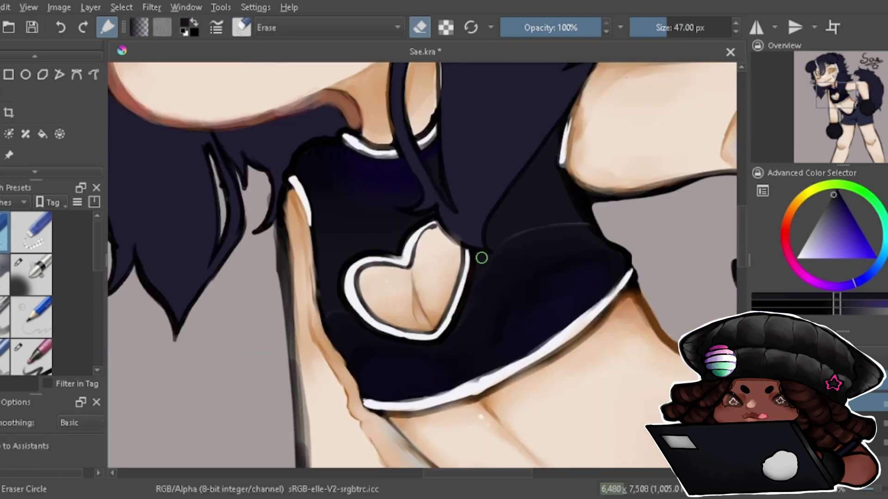
pyautogui.press('+')
pyautogui.press(']')
pyautogui.press(']')
pyautogui.press(']')
pyautogui.press('e')
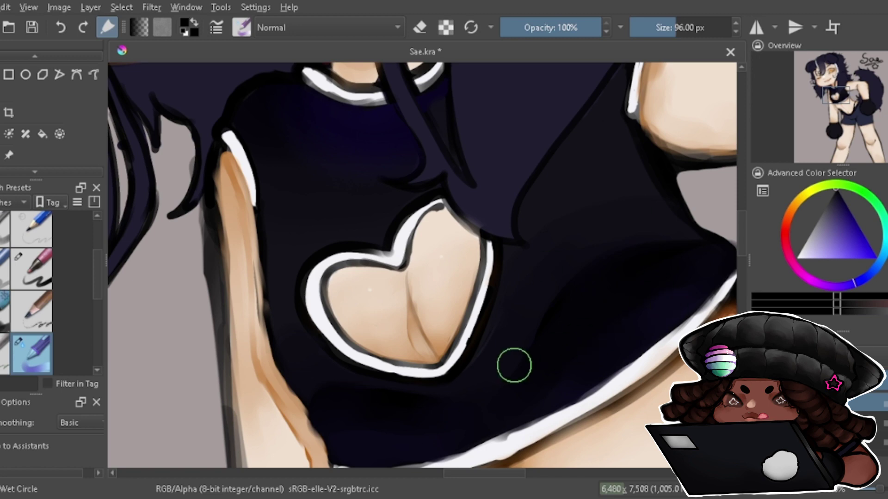
pyautogui.press('e')
pyautogui.press('-')
pyautogui.press('-')
pyautogui.press('-')
pyautogui.press('-')
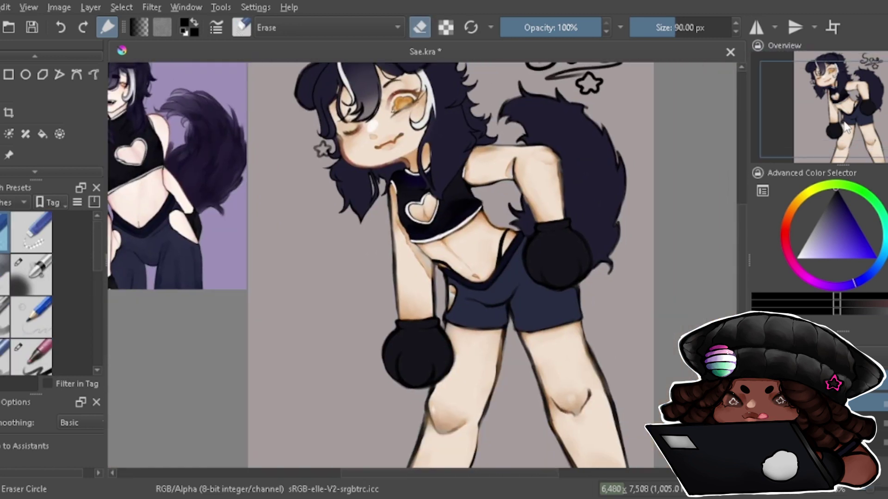
# Paint dark shading over the lower part and left curve of the first glove.
pyautogui.moveTo(567, 217); pyautogui.dragTo(502, 146)
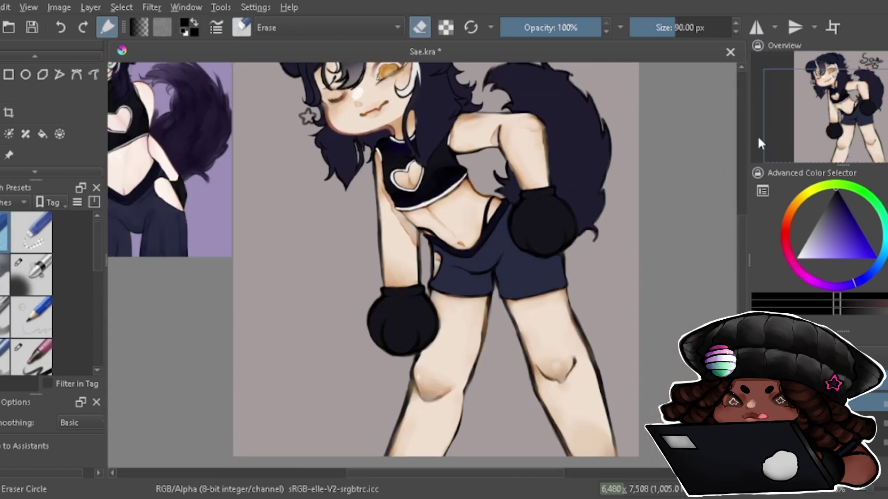
pyautogui.scroll(5, 399, 334)
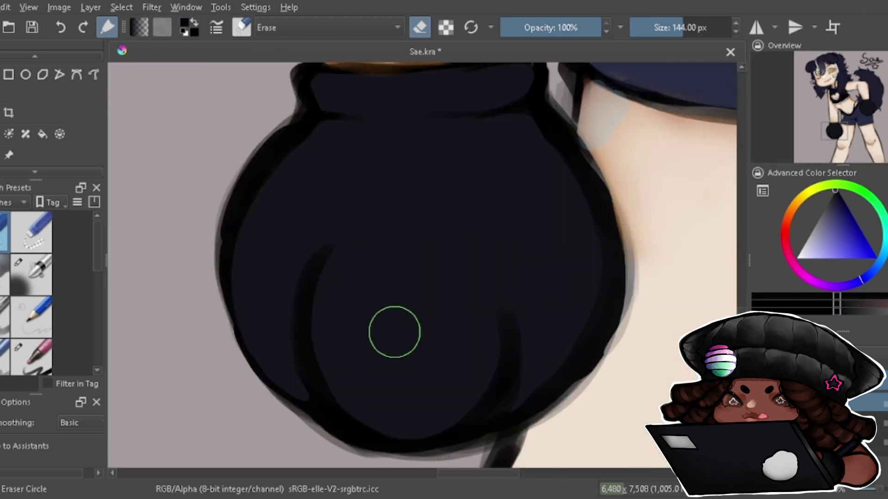
pyautogui.press('[')
pyautogui.press('[')
pyautogui.press('[')
pyautogui.press('/')
pyautogui.moveTo(333, 324); pyautogui.dragTo(434, 392)
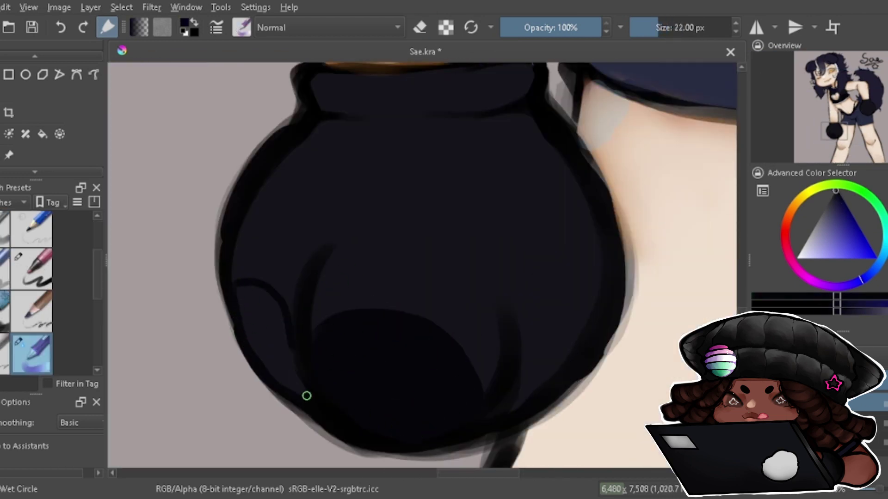
pyautogui.press(']')
pyautogui.press(']')
pyautogui.press(']')
pyautogui.moveTo(277, 358); pyautogui.dragTo(263, 304)
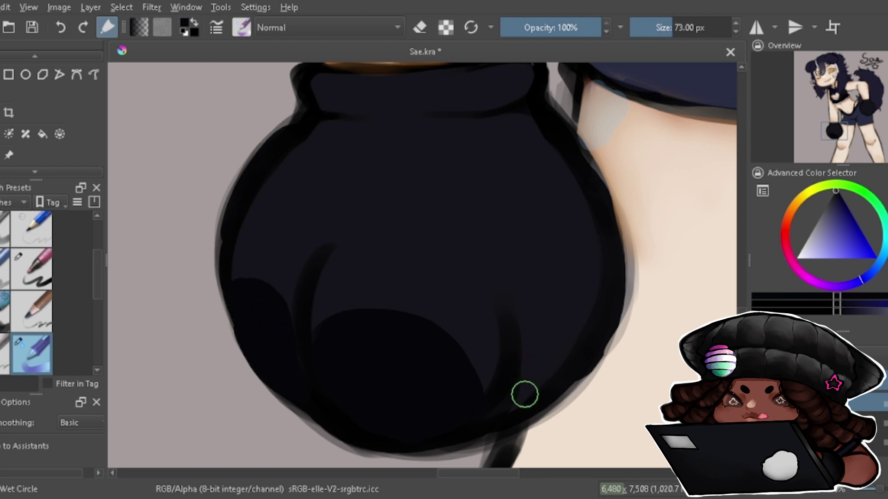
pyautogui.moveTo(529, 333); pyautogui.dragTo(549, 360)
# Draw a dark curved line inside the other glove and fill its inner loop solid.
pyautogui.press('[')
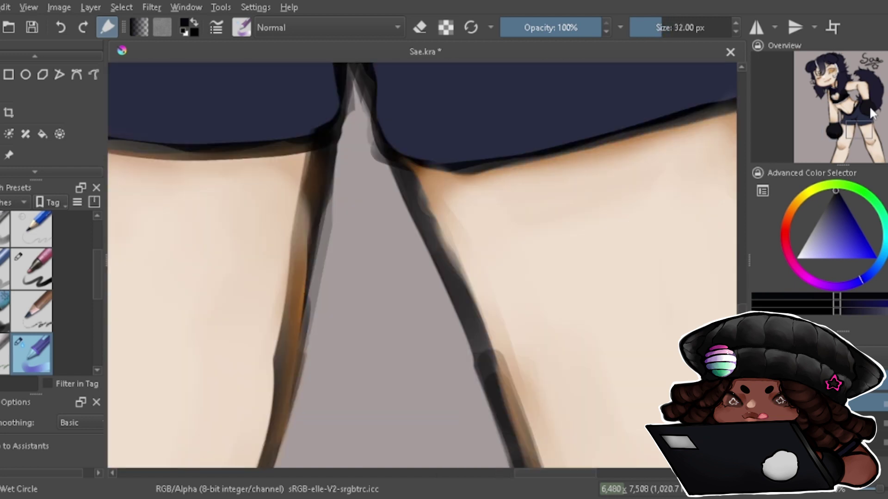
pyautogui.moveTo(835, 132); pyautogui.dragTo(869, 106)
pyautogui.moveTo(365, 414)
pyautogui.mouseDown()
pyautogui.moveTo(495, 322)
pyautogui.moveTo(395, 418)
pyautogui.mouseUp()
pyautogui.press(']')
pyautogui.press(']')
pyautogui.press(']')
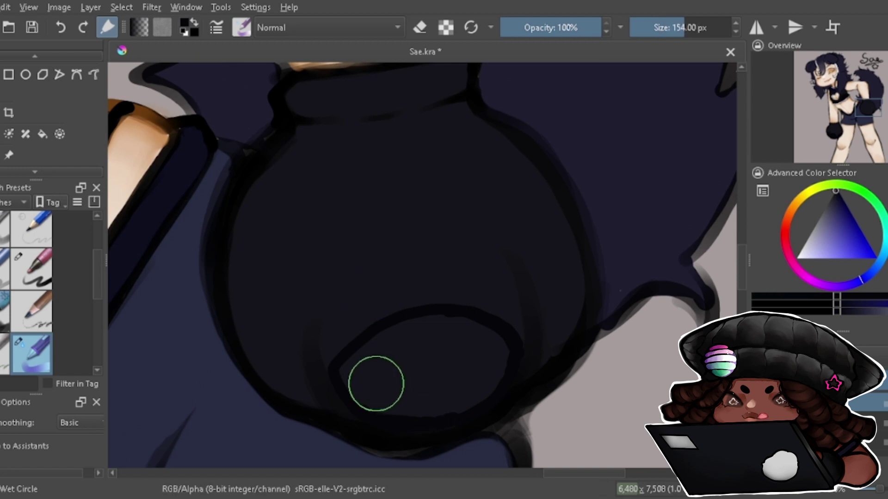
pyautogui.moveTo(376, 381)
pyautogui.mouseDown()
pyautogui.moveTo(420, 327)
pyautogui.moveTo(376, 402)
pyautogui.mouseUp()
# Add dark curved loops, short strokes and a vertical crease line inside the glove.
pyautogui.press('[')
pyautogui.press('[')
pyautogui.press('[')
pyautogui.moveTo(248, 348); pyautogui.dragTo(276, 390)
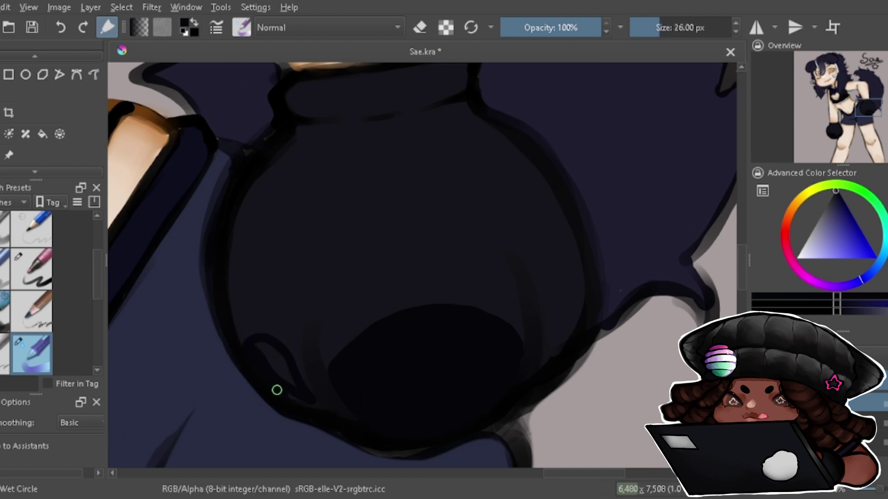
pyautogui.moveTo(575, 313); pyautogui.dragTo(555, 354)
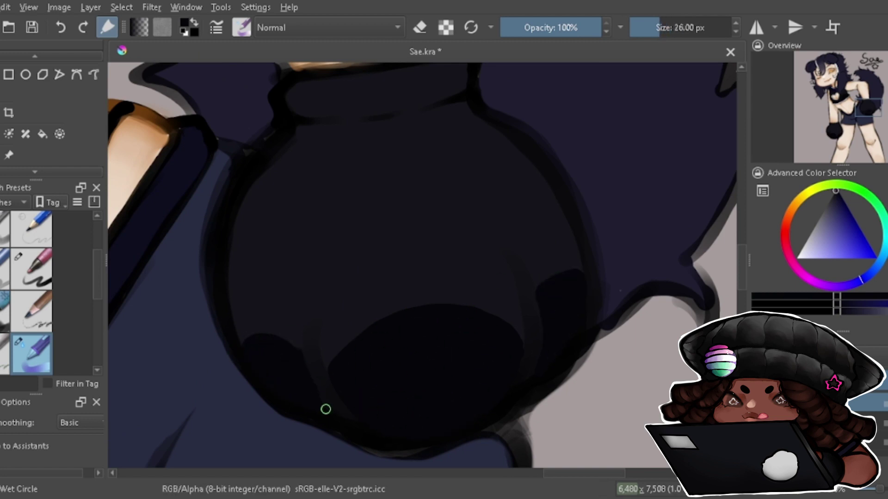
pyautogui.press(']')
pyautogui.press(']')
pyautogui.moveTo(325, 372); pyautogui.dragTo(315, 325)
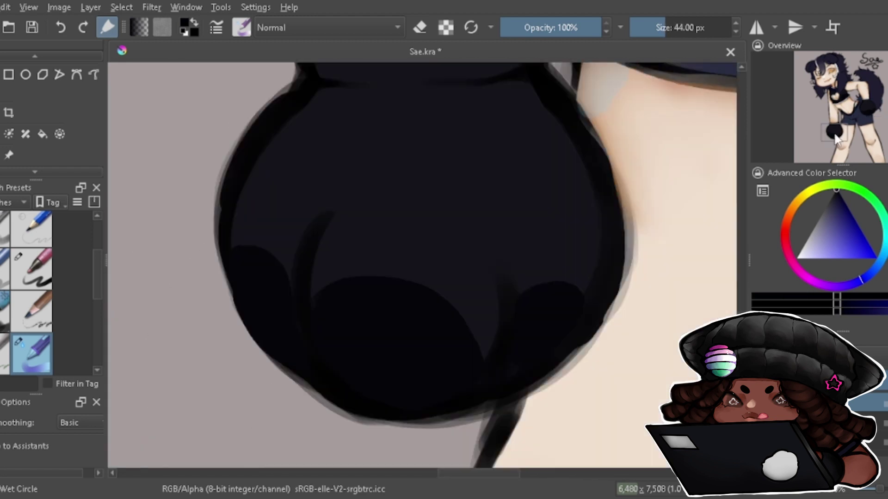
pyautogui.moveTo(507, 362); pyautogui.dragTo(517, 249)
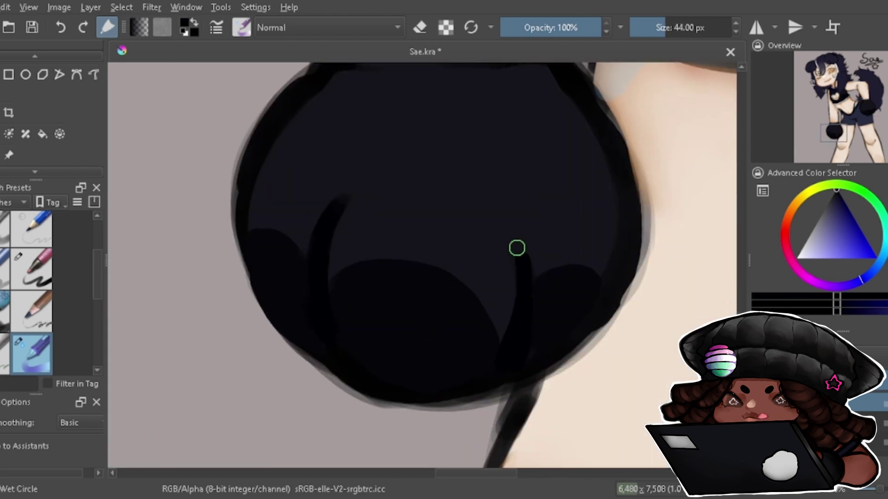
# With a slightly different dark shade, blend the glove's dark oval edges and interior smooth.
pyautogui.keyDown('ctrl'); pyautogui.click(347, 151); pyautogui.keyUp('ctrl')
pyautogui.press(']')
pyautogui.press(']')
pyautogui.press(']')
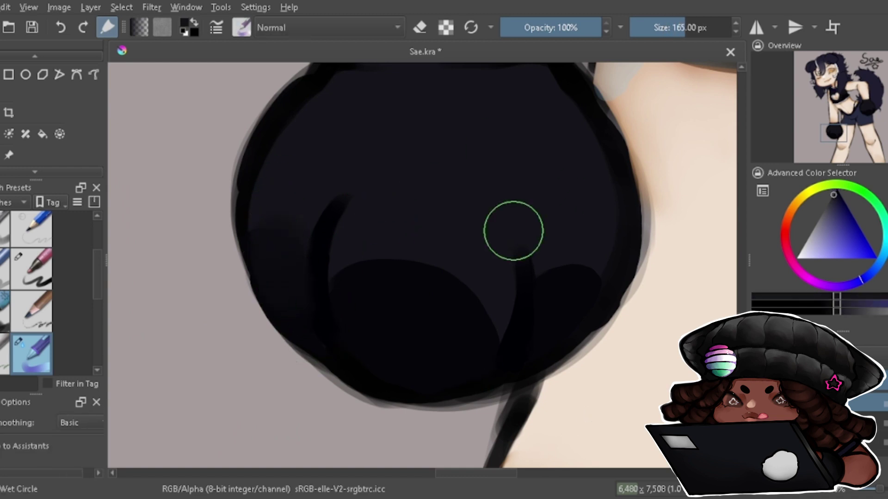
pyautogui.press(']')
pyautogui.press(']')
pyautogui.moveTo(384, 287); pyautogui.dragTo(465, 337)
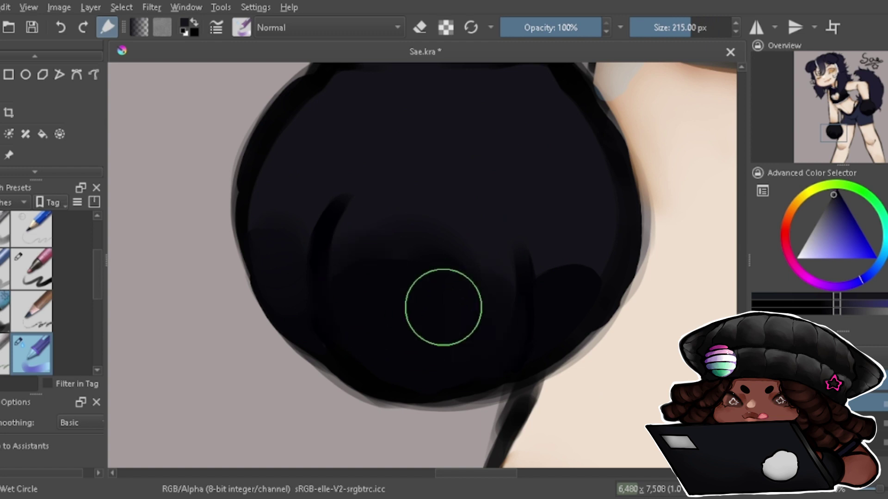
pyautogui.press('[')
pyautogui.press('[')
pyautogui.press('[')
pyautogui.moveTo(444, 220); pyautogui.dragTo(549, 249)
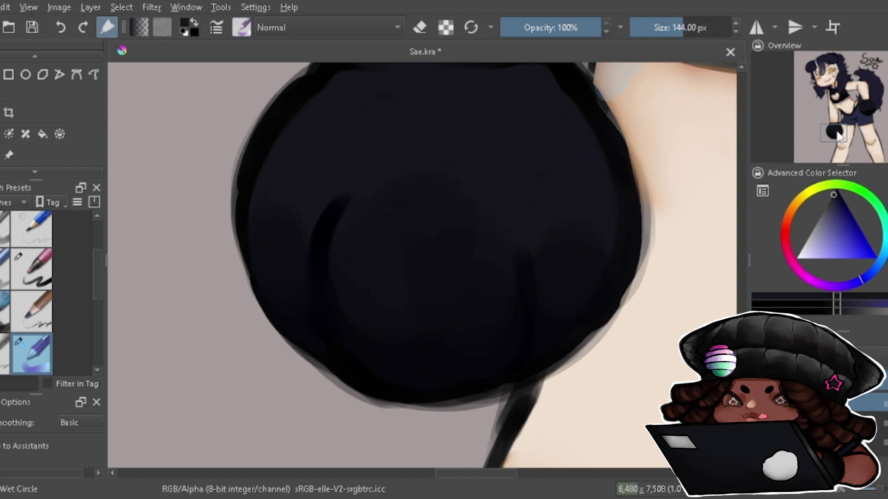
pyautogui.moveTo(838, 134); pyautogui.dragTo(867, 115)
pyautogui.press(']')
pyautogui.press(']')
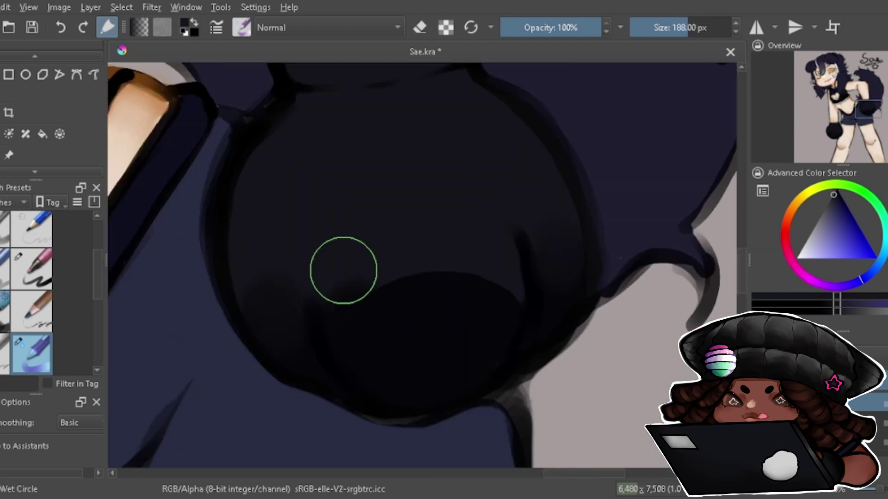
pyautogui.moveTo(343, 272); pyautogui.dragTo(460, 307)
# Blend the glove's dark inner oval smooth and dab a darker shade onto it.
pyautogui.scroll(-5, 393, 359)
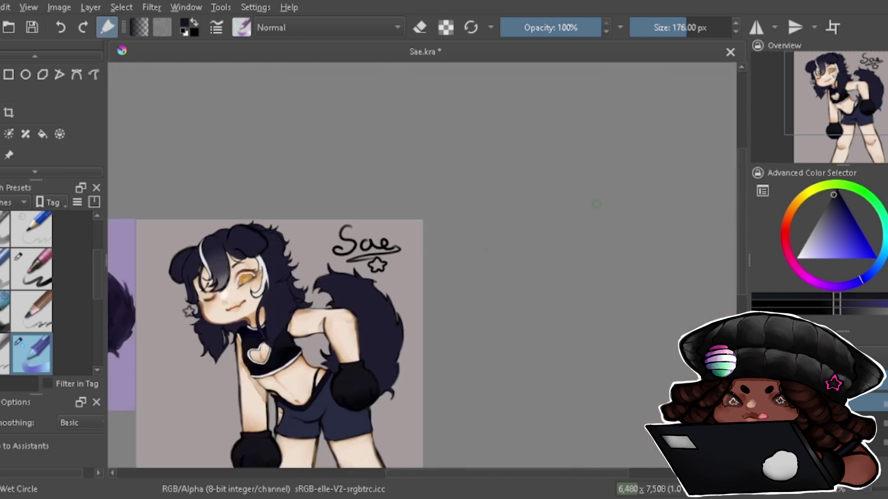
pyautogui.scroll(5, 490, 303)
pyautogui.press('[')
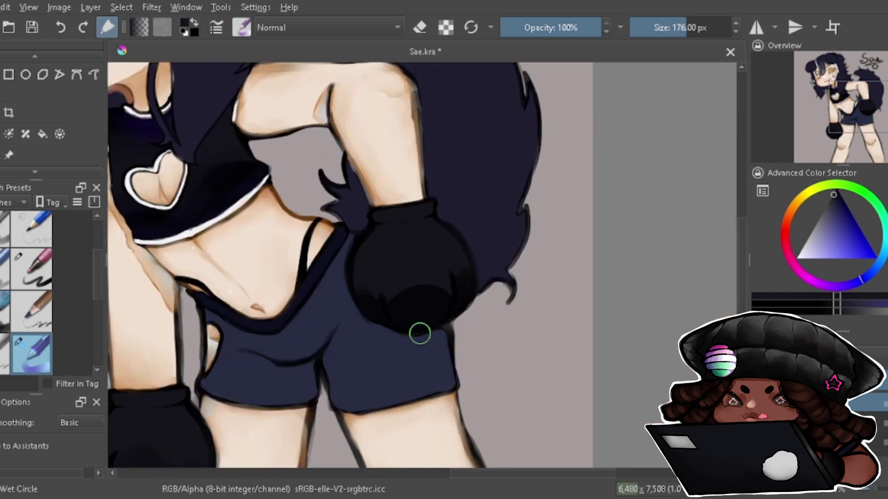
pyautogui.scroll(-3, 406, 302)
pyautogui.scroll(4, 355, 289)
pyautogui.press('[')
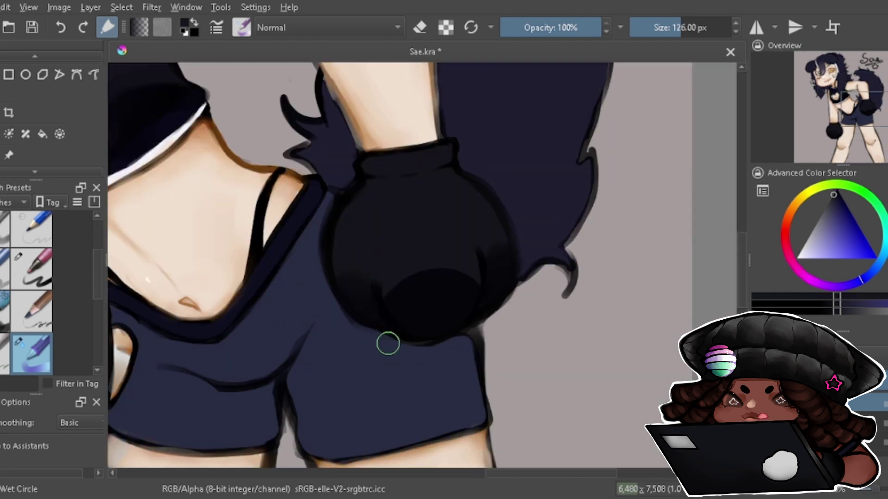
pyautogui.press(']')
pyautogui.press(']')
pyautogui.press(']')
pyautogui.moveTo(416, 324)
pyautogui.mouseDown()
pyautogui.moveTo(407, 283)
pyautogui.moveTo(394, 284)
pyautogui.mouseUp()
pyautogui.press('[')
pyautogui.press('[')
pyautogui.press('[')
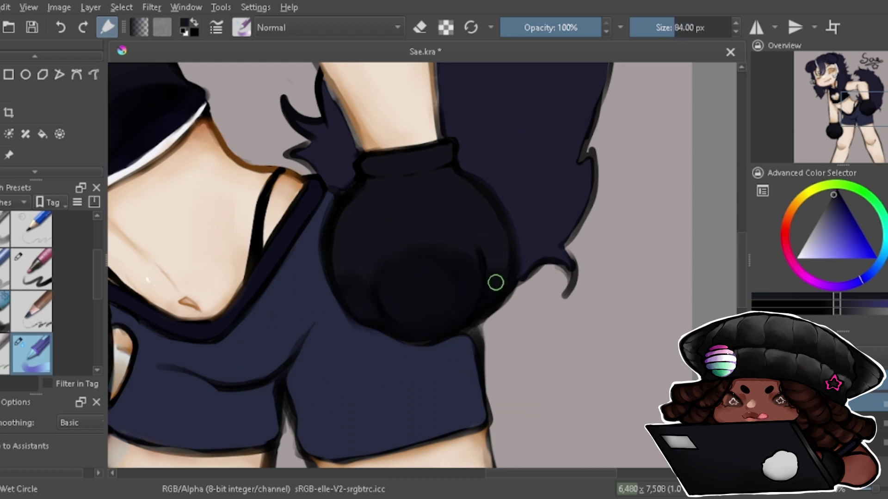
pyautogui.click(837, 192)
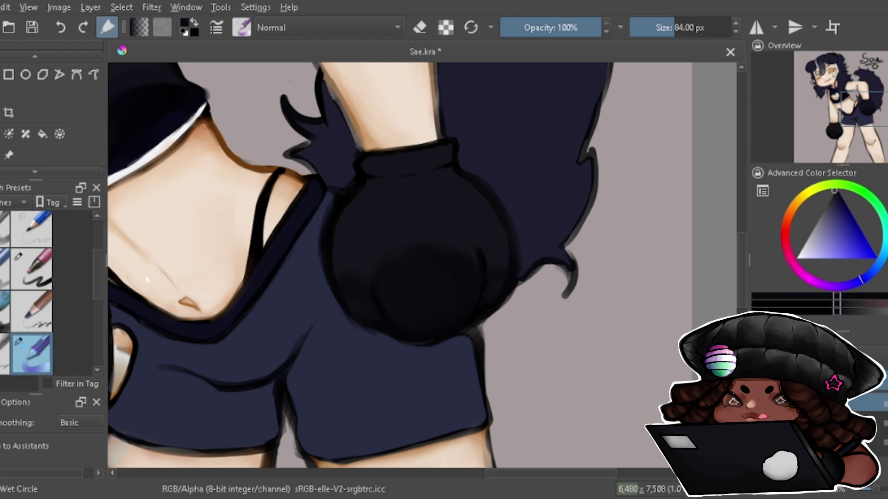
pyautogui.click(372, 169)
# Bring the glove cuff into close view and save Sae.kra with Ctrl+S.
pyautogui.press('[')
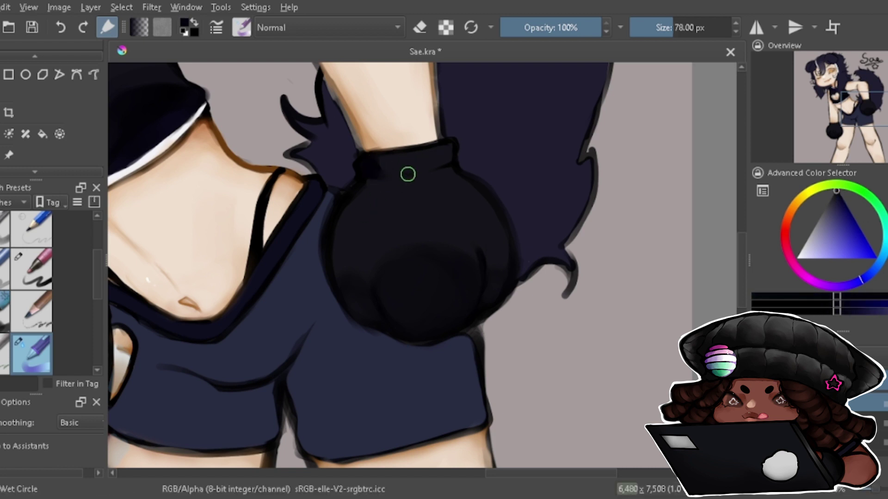
pyautogui.press('[')
pyautogui.press('[')
pyautogui.press('[')
pyautogui.press('[')
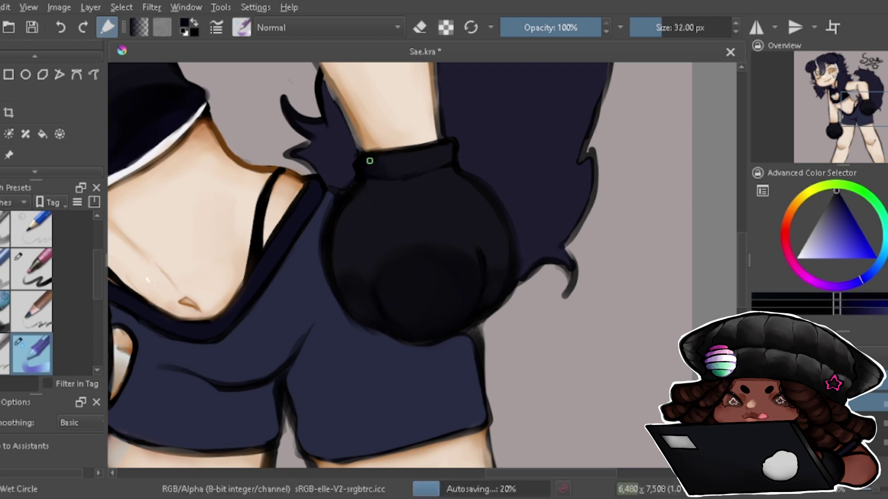
pyautogui.press('[')
pyautogui.press('[')
pyautogui.press('[')
pyautogui.click(827, 128)
pyautogui.moveTo(828, 128); pyautogui.dragTo(828, 131)
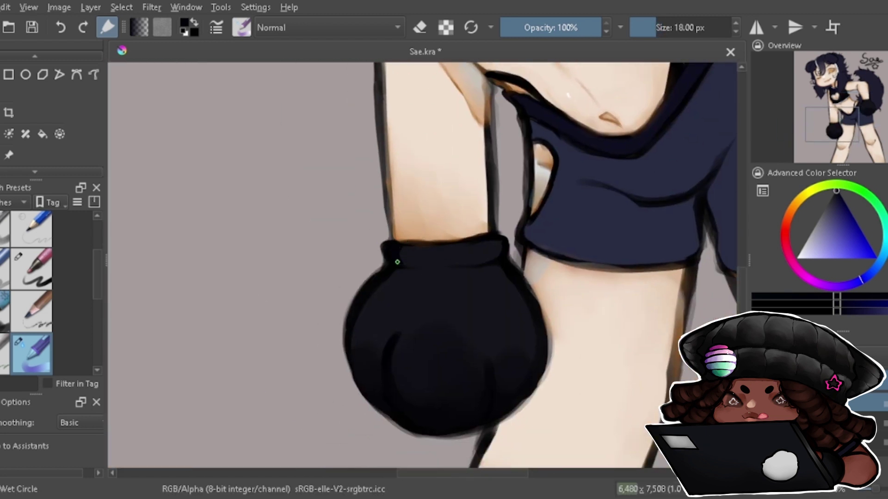
pyautogui.hotkey('ctrl', 's')
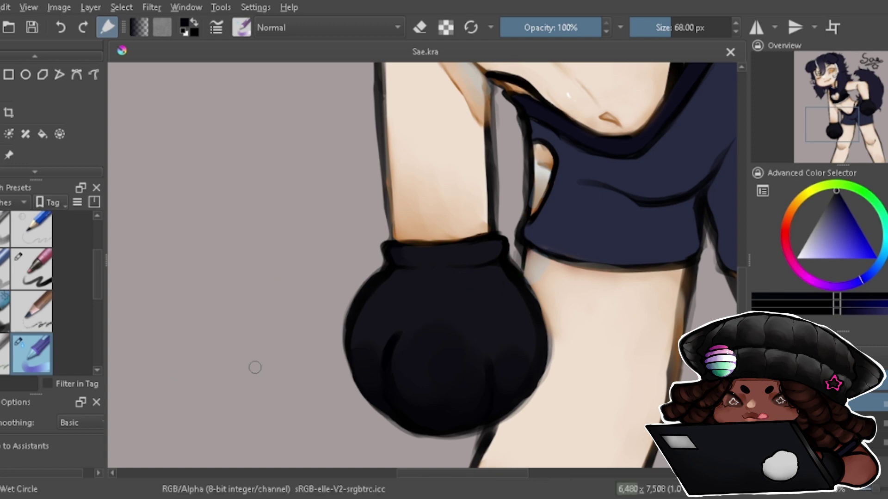
pyautogui.moveTo(255, 368); pyautogui.dragTo(54, 444)
# Shade the right shorts leg hem and under-crotch band with lighter navy, blending the edges.
pyautogui.press('/')
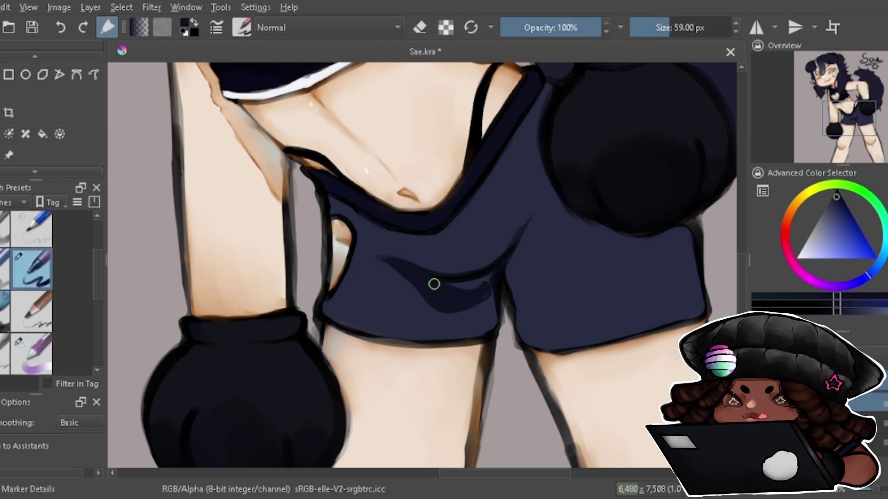
pyautogui.press('/')
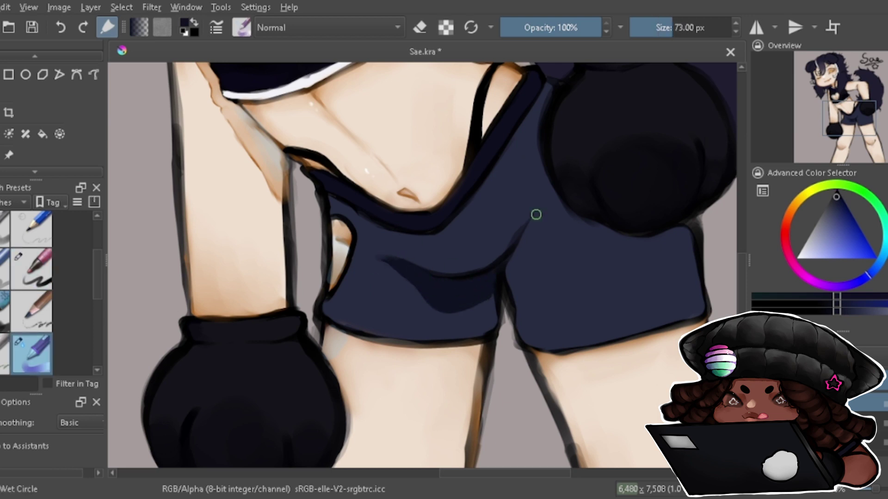
pyautogui.moveTo(526, 340)
pyautogui.mouseDown()
pyautogui.moveTo(660, 321)
pyautogui.moveTo(526, 337)
pyautogui.mouseUp()
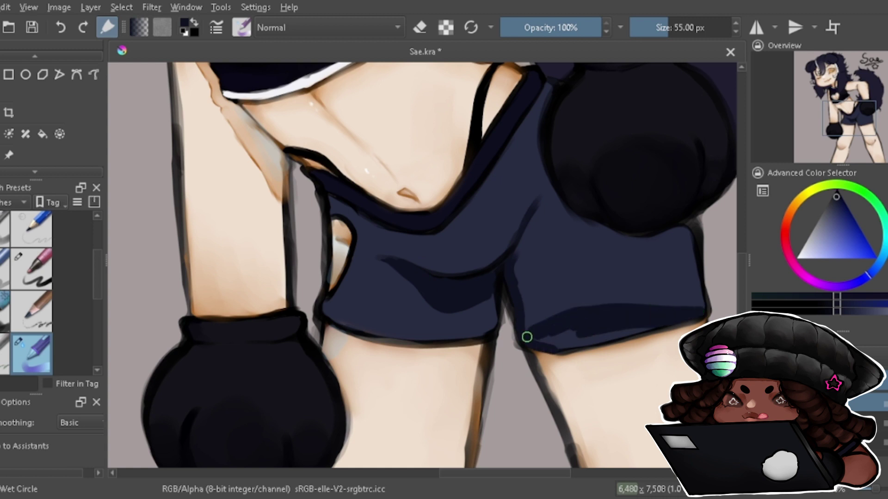
pyautogui.moveTo(560, 210); pyautogui.dragTo(550, 94)
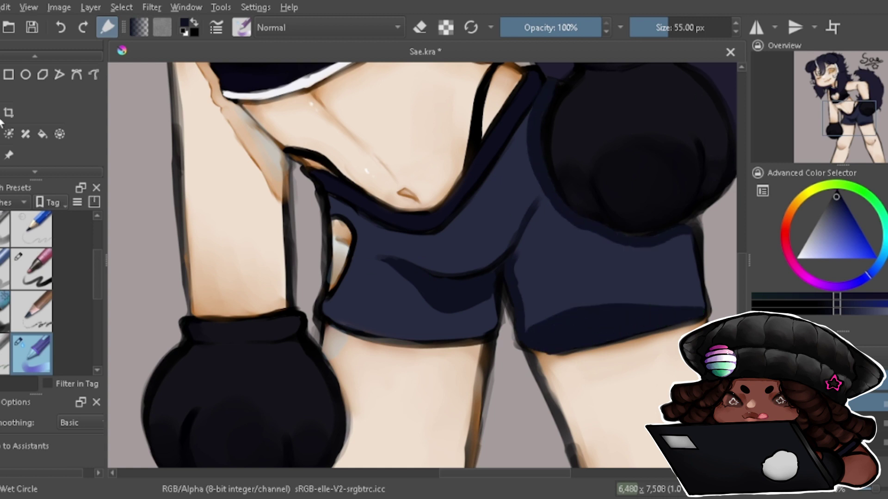
pyautogui.press('l')
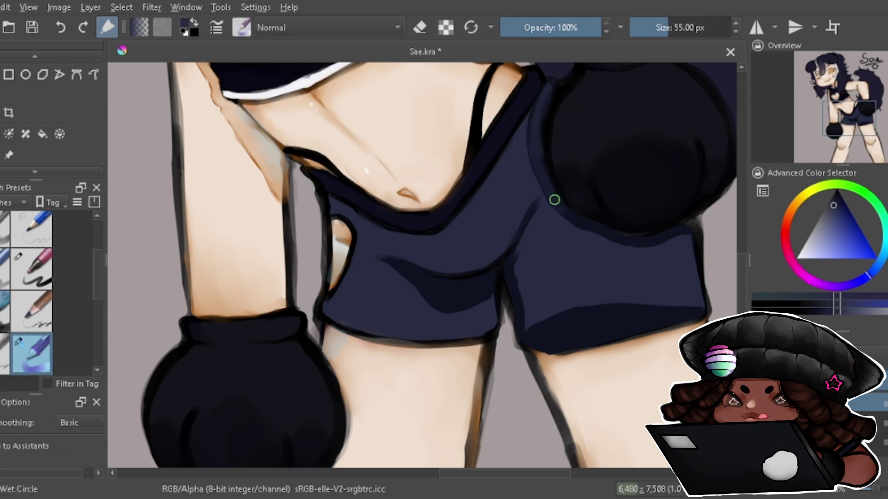
pyautogui.press(']')
pyautogui.moveTo(478, 264)
pyautogui.mouseDown()
pyautogui.moveTo(418, 281)
pyautogui.moveTo(474, 294)
pyautogui.mouseUp()
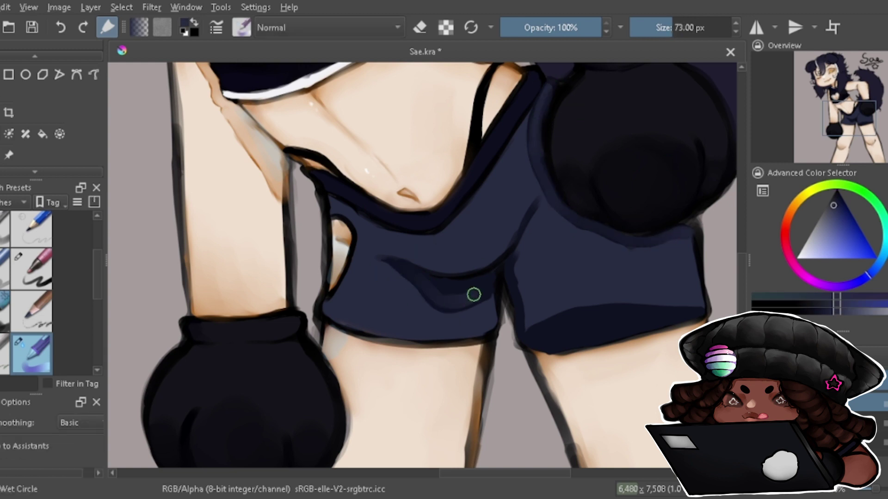
pyautogui.moveTo(560, 324)
pyautogui.mouseDown()
pyautogui.moveTo(547, 339)
pyautogui.moveTo(556, 329)
pyautogui.mouseUp()
pyautogui.press('[')
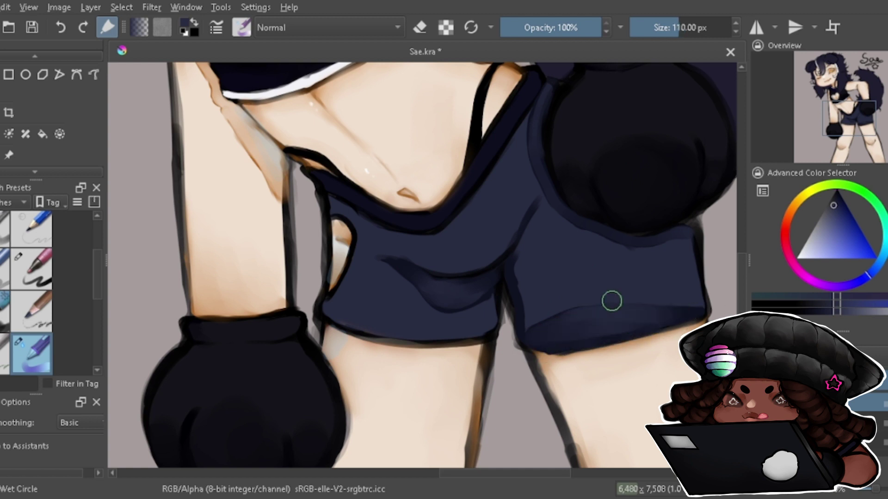
pyautogui.click(822, 104)
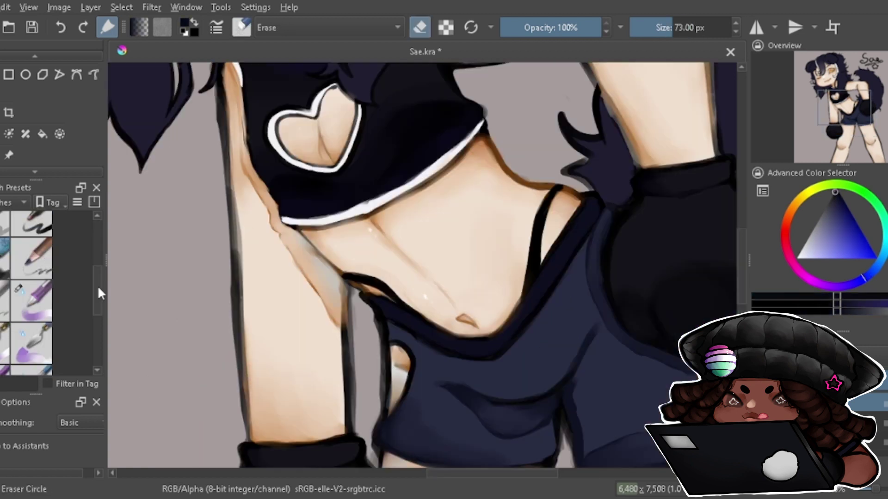
pyautogui.press('-')
pyautogui.press('-')
pyautogui.press('[')
pyautogui.press('[')
# Zoom in on the face and darken the centre and left side of the hair.
pyautogui.press('+')
pyautogui.press('+')
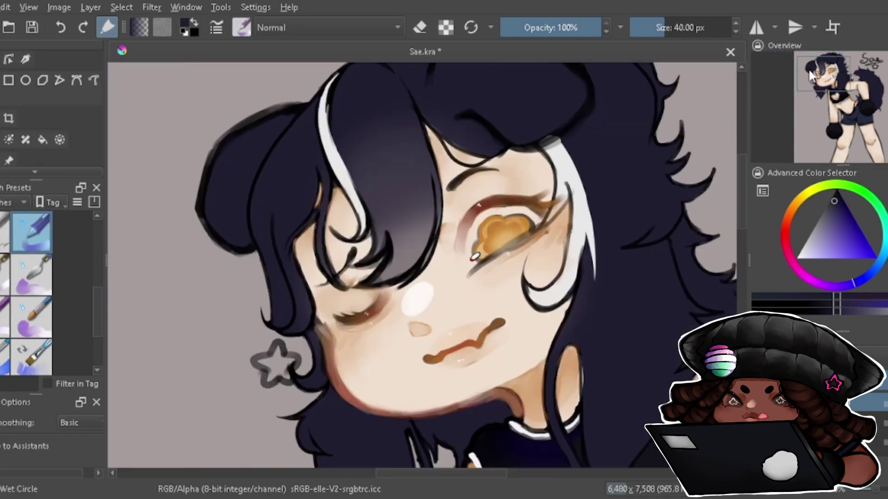
pyautogui.press('+')
pyautogui.click(814, 305)
pyautogui.click(819, 74)
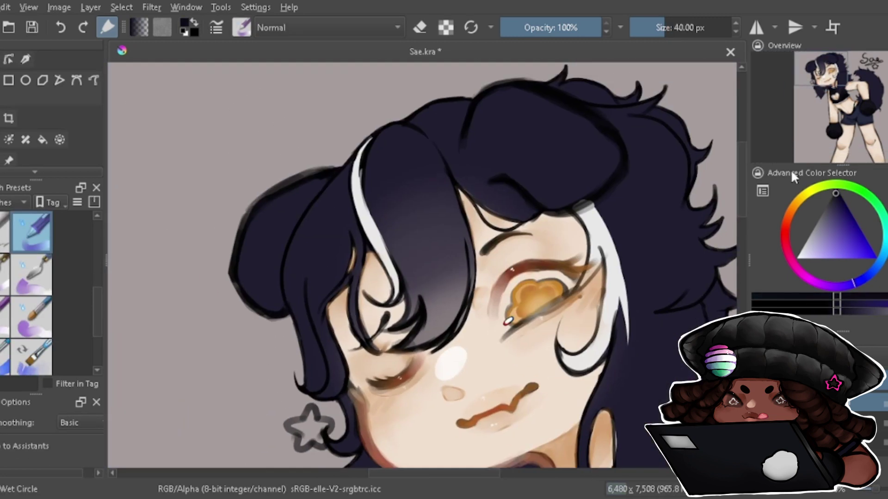
pyautogui.press(']')
pyautogui.press(']')
pyautogui.moveTo(405, 219)
pyautogui.mouseDown()
pyautogui.moveTo(472, 192)
pyautogui.moveTo(504, 199)
pyautogui.mouseUp()
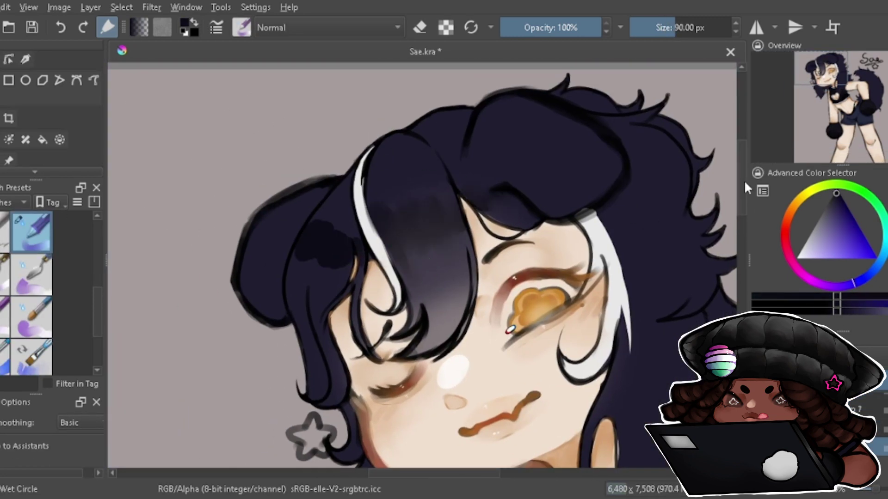
pyautogui.moveTo(324, 259); pyautogui.dragTo(311, 390)
pyautogui.moveTo(323, 351); pyautogui.dragTo(315, 282)
# Paint light purple hair highlights and blend them into streaks with sampled dark navy.
pyautogui.press('[')
pyautogui.press('[')
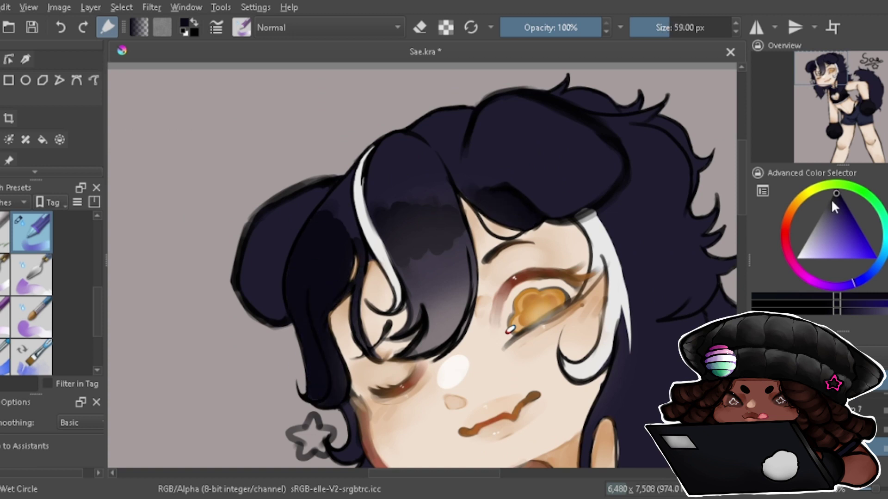
pyautogui.click(824, 227)
pyautogui.moveTo(377, 204); pyautogui.dragTo(455, 212)
pyautogui.moveTo(361, 243)
pyautogui.mouseDown()
pyautogui.moveTo(319, 217)
pyautogui.moveTo(299, 274)
pyautogui.mouseUp()
pyautogui.keyDown('ctrl'); pyautogui.click(416, 164); pyautogui.keyUp('ctrl')
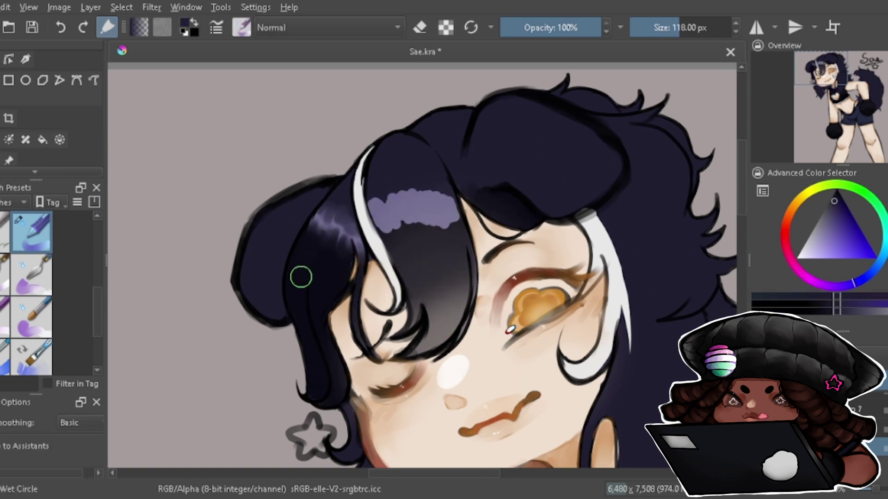
pyautogui.press(']')
pyautogui.moveTo(301, 324); pyautogui.dragTo(328, 248)
pyautogui.moveTo(453, 217)
pyautogui.mouseDown()
pyautogui.moveTo(375, 165)
pyautogui.moveTo(402, 229)
pyautogui.mouseUp()
# Add purple highlight streaks on the top hair bun and the left hair lock.
pyautogui.press(']')
pyautogui.press(']')
pyautogui.press(']')
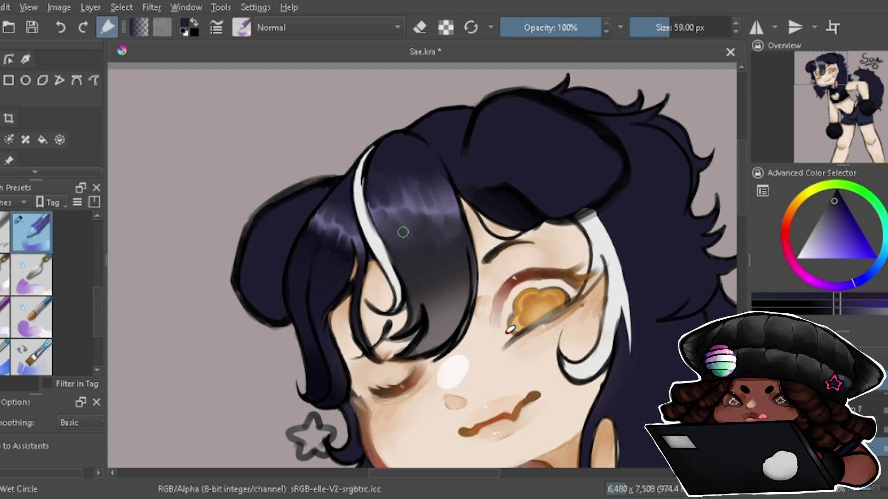
pyautogui.moveTo(402, 277); pyautogui.dragTo(433, 251)
pyautogui.press('[')
pyautogui.press('[')
pyautogui.press('[')
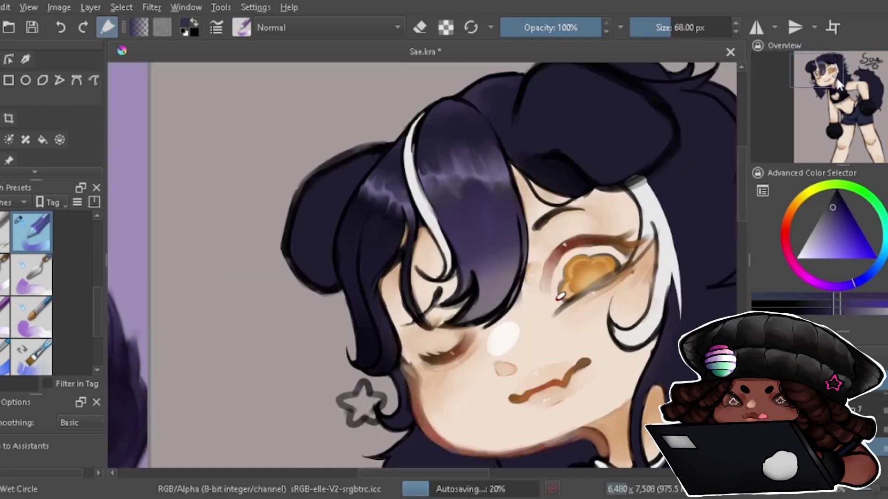
pyautogui.moveTo(420, 133); pyautogui.dragTo(362, 194)
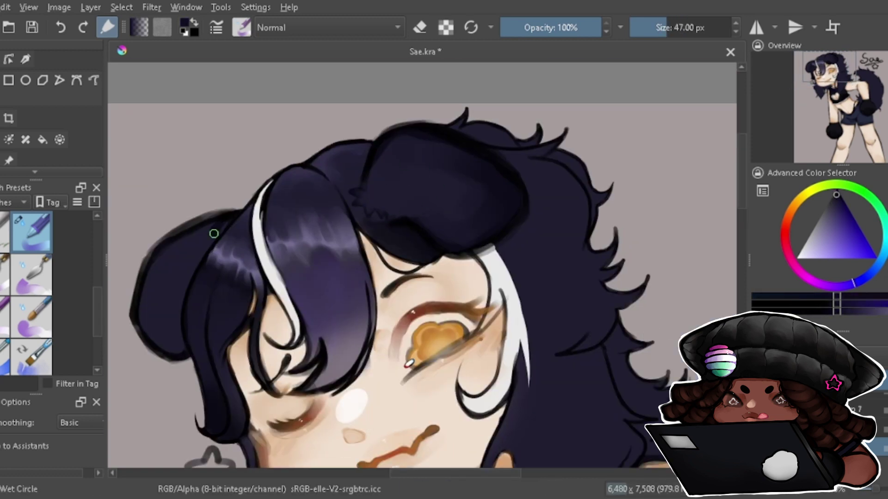
pyautogui.keyDown('ctrl'); pyautogui.click(178, 278); pyautogui.keyUp('ctrl')
pyautogui.moveTo(472, 158); pyautogui.dragTo(397, 198)
pyautogui.moveTo(185, 250)
pyautogui.mouseDown()
pyautogui.moveTo(158, 292)
pyautogui.moveTo(203, 242)
pyautogui.mouseUp()
# Darken the left hair lock with purple shading.
pyautogui.press(']')
pyautogui.press(']')
pyautogui.press(']')
pyautogui.moveTo(324, 259); pyautogui.dragTo(333, 379)
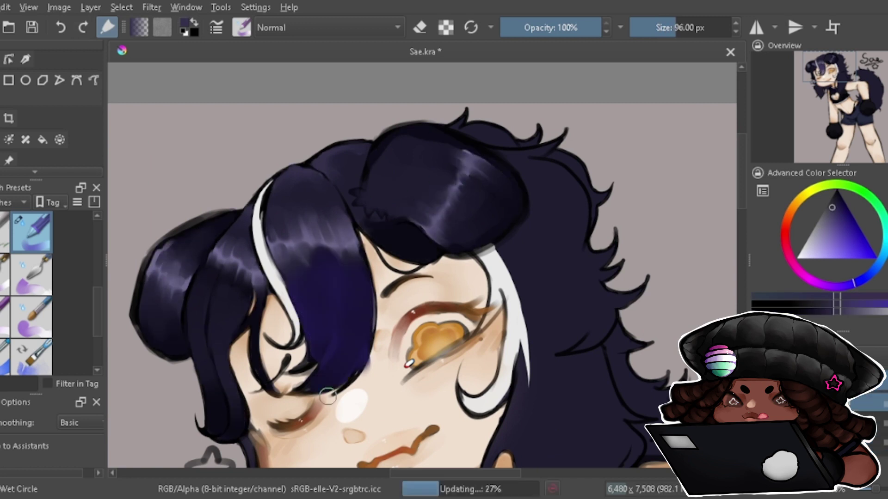
pyautogui.press('/')
pyautogui.moveTo(321, 263)
pyautogui.mouseDown()
pyautogui.moveTo(324, 372)
pyautogui.moveTo(317, 343)
pyautogui.mouseUp()
pyautogui.press('[')
pyautogui.press('[')
pyautogui.keyDown('ctrl'); pyautogui.click(323, 361); pyautogui.keyUp('ctrl')
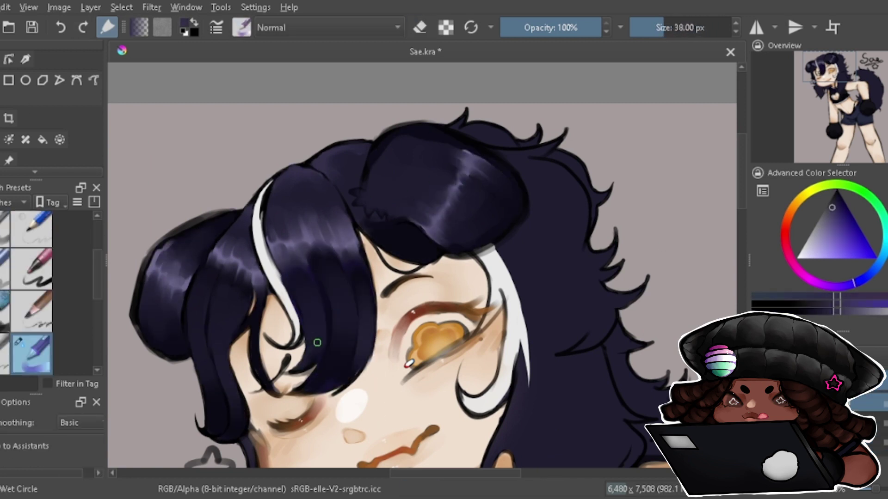
pyautogui.press(']')
pyautogui.press(']')
# Extend the white hair streak upward and tint it with light lavender.
pyautogui.moveTo(156, 345); pyautogui.dragTo(275, 331)
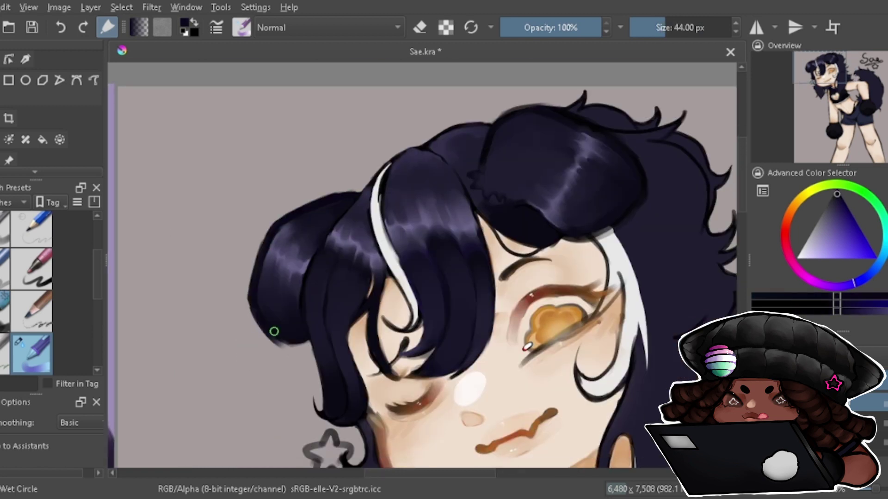
pyautogui.moveTo(634, 158)
pyautogui.mouseDown()
pyautogui.moveTo(630, 214)
pyautogui.moveTo(587, 149)
pyautogui.moveTo(708, 263)
pyautogui.mouseUp()
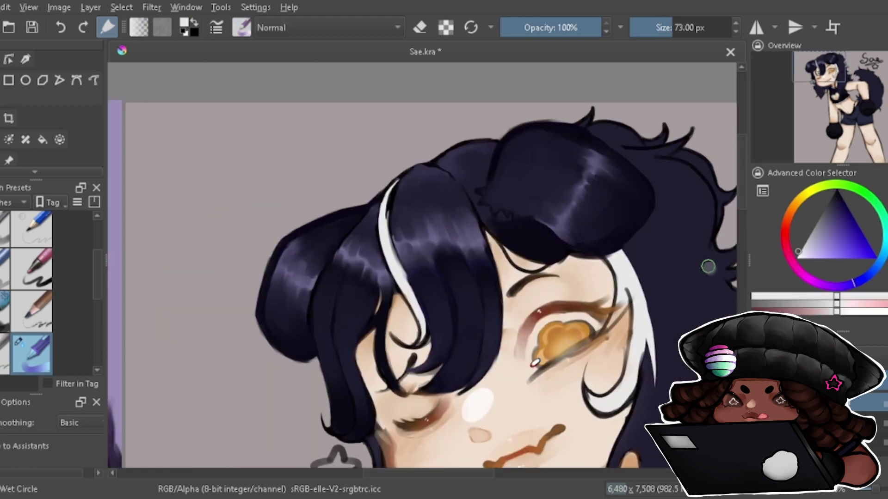
pyautogui.press('[')
pyautogui.press('[')
pyautogui.press('[')
pyautogui.keyDown('ctrl'); pyautogui.click(392, 196); pyautogui.keyUp('ctrl')
pyautogui.moveTo(392, 197); pyautogui.dragTo(401, 175)
pyautogui.keyDown('ctrl'); pyautogui.click(588, 166); pyautogui.keyUp('ctrl')
pyautogui.press(']')
pyautogui.press(']')
pyautogui.press(']')
pyautogui.press(']')
pyautogui.press(']')
pyautogui.press(']')
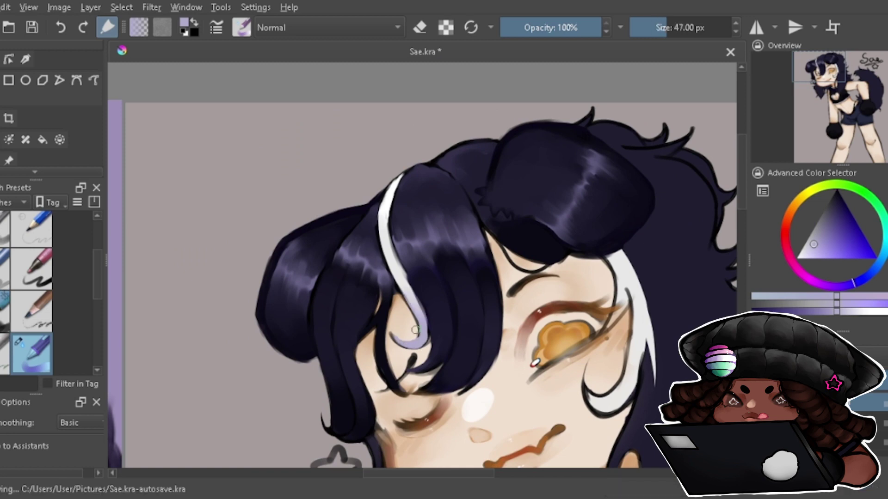
pyautogui.keyDown('ctrl'); pyautogui.click(386, 221); pyautogui.keyUp('ctrl')
pyautogui.press(']')
pyautogui.press(']')
pyautogui.press(']')
pyautogui.keyDown('ctrl'); pyautogui.click(523, 234); pyautogui.keyUp('ctrl')
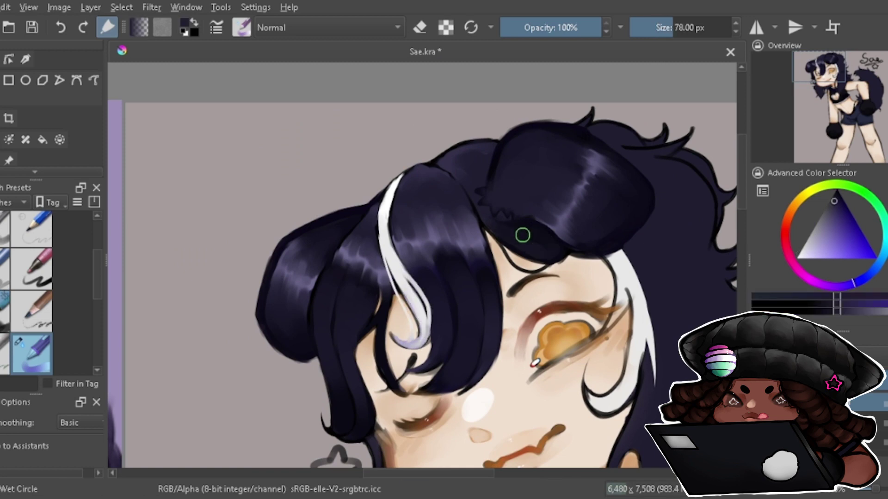
# Darken the top outline of the hair with dark navy.
pyautogui.moveTo(523, 234); pyautogui.dragTo(463, 21)
pyautogui.scroll(5, 323, 224)
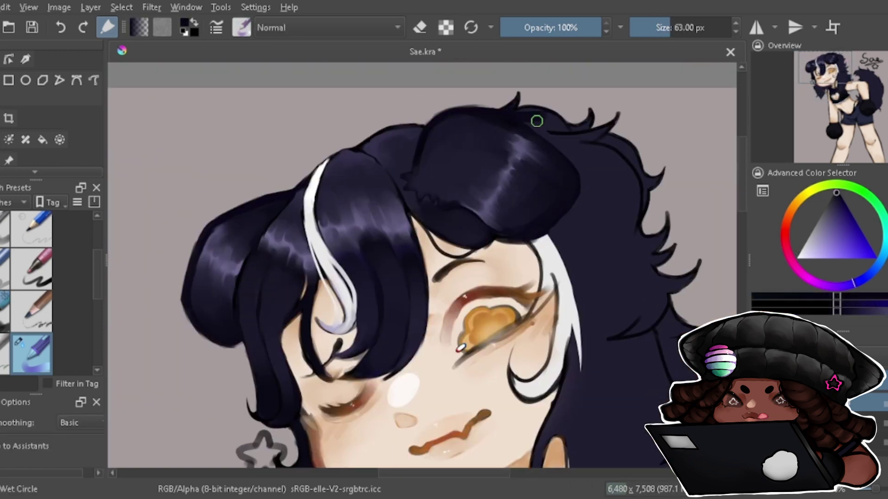
pyautogui.moveTo(518, 111)
pyautogui.mouseDown()
pyautogui.moveTo(583, 107)
pyautogui.moveTo(565, 168)
pyautogui.moveTo(601, 333)
pyautogui.mouseUp()
pyautogui.press('e')
pyautogui.press('/')
# Paint lavender highlight strokes on the right side of the hair.
pyautogui.click(772, 112)
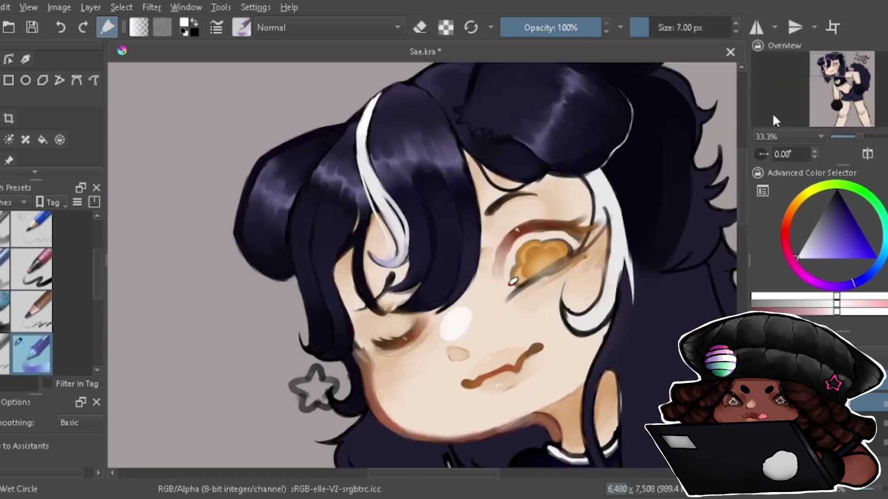
pyautogui.press(']')
pyautogui.press(']')
pyautogui.press(']')
pyautogui.moveTo(571, 165); pyautogui.dragTo(521, 189)
pyautogui.moveTo(576, 226)
pyautogui.mouseDown()
pyautogui.moveTo(504, 257)
pyautogui.moveTo(536, 222)
pyautogui.moveTo(534, 327)
pyautogui.moveTo(537, 230)
pyautogui.moveTo(561, 192)
pyautogui.moveTo(528, 178)
pyautogui.moveTo(564, 208)
pyautogui.mouseUp()
pyautogui.press('[')
pyautogui.press('[')
pyautogui.press('[')
pyautogui.scroll(1, 564, 208)
# Tint the right hair strand lavender with a smaller Wet Circle brush.
pyautogui.click(814, 244)
pyautogui.press('[')
pyautogui.press('[')
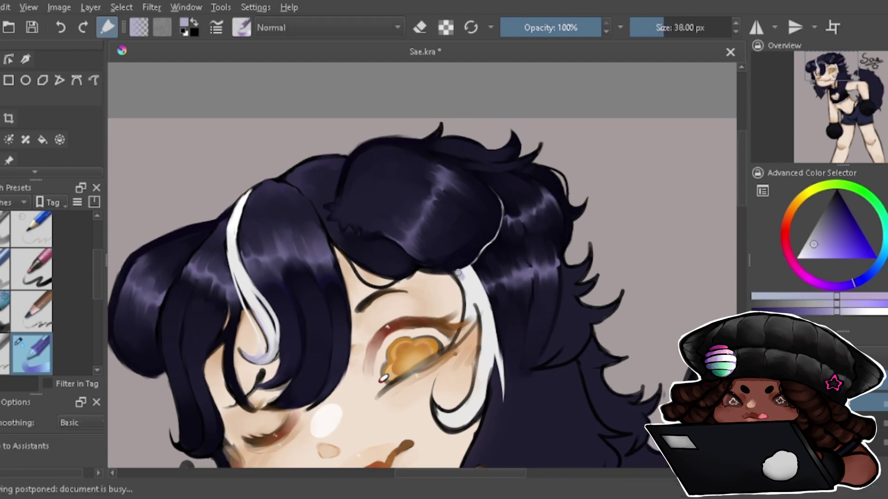
pyautogui.scroll(-1, 463, 254)
pyautogui.moveTo(435, 361); pyautogui.dragTo(430, 416)
pyautogui.moveTo(444, 227); pyautogui.dragTo(414, 312)
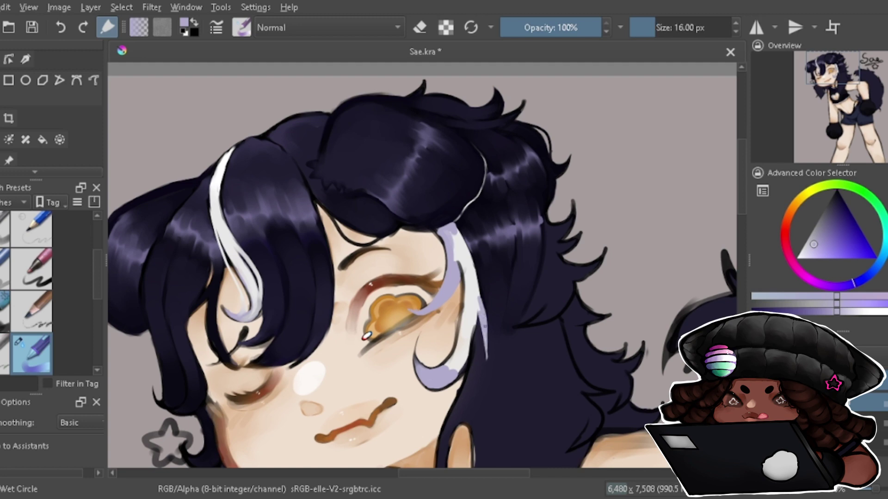
pyautogui.moveTo(467, 277); pyautogui.dragTo(483, 356)
# Repaint the right strand white and touch up the skin beside it.
pyautogui.click(797, 251)
pyautogui.moveTo(451, 228); pyautogui.dragTo(462, 360)
pyautogui.press(']')
pyautogui.press(']')
pyautogui.moveTo(444, 324); pyautogui.dragTo(428, 363)
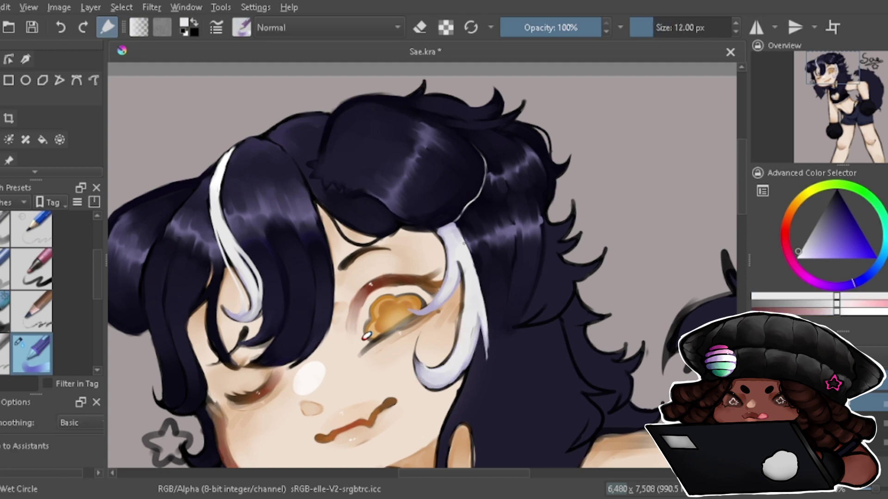
pyautogui.moveTo(467, 254); pyautogui.dragTo(479, 287)
pyautogui.press(']')
pyautogui.moveTo(370, 255); pyautogui.dragTo(419, 245)
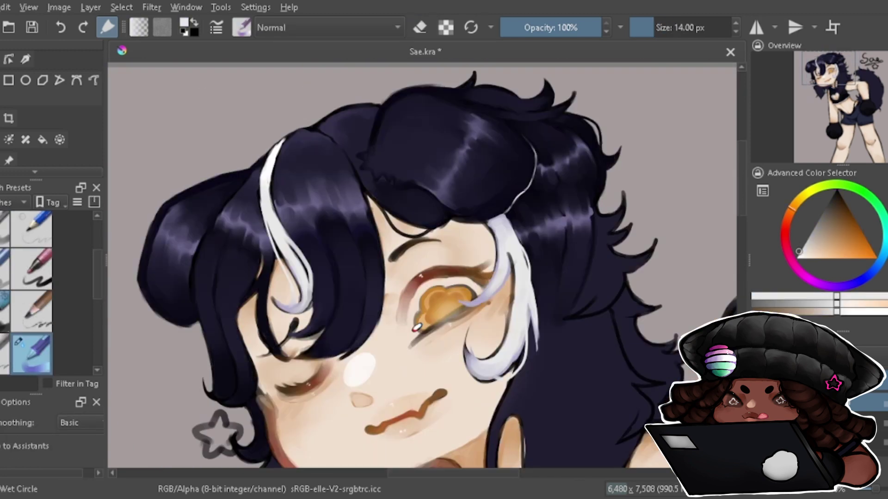
# Paint dark navy strands right of the face, beside the neck and past the shoulder.
pyautogui.keyDown('ctrl'); pyautogui.click(611, 222); pyautogui.keyUp('ctrl')
pyautogui.press(']')
pyautogui.press(']')
pyautogui.press(']')
pyautogui.moveTo(600, 222)
pyautogui.mouseDown()
pyautogui.moveTo(615, 277)
pyautogui.moveTo(582, 310)
pyautogui.mouseUp()
pyautogui.press('e')
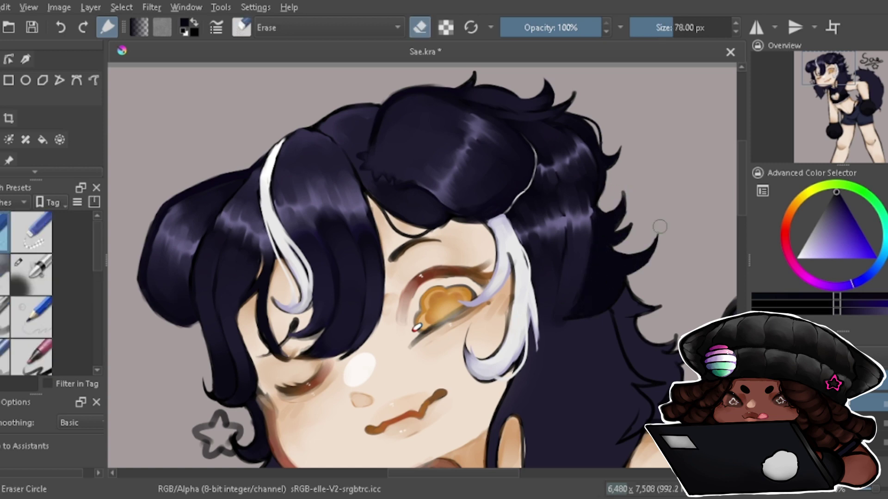
pyautogui.press('e')
pyautogui.click(845, 90)
pyautogui.moveTo(537, 184); pyautogui.dragTo(522, 277)
pyautogui.moveTo(513, 235); pyautogui.dragTo(502, 407)
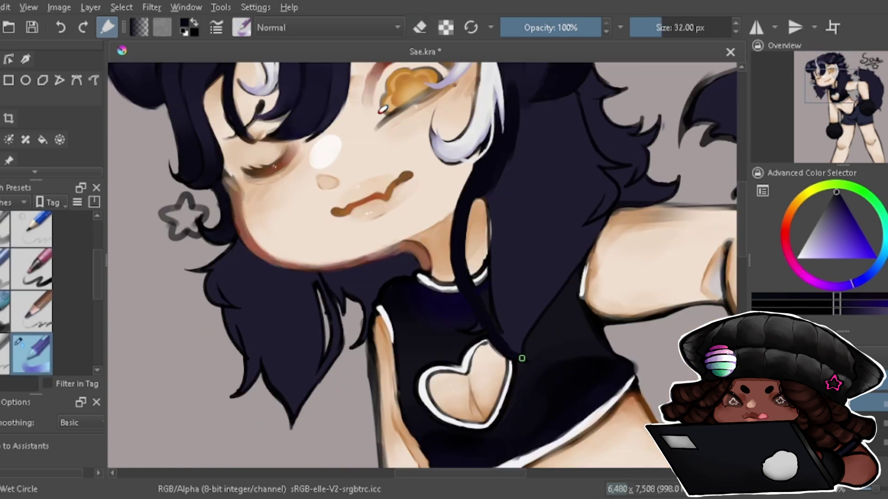
pyautogui.moveTo(509, 343); pyautogui.dragTo(532, 138)
# Lay lavender highlight marks on the right hair and blend them into glossy sheen.
pyautogui.press(']')
pyautogui.press(']')
pyautogui.press(']')
pyautogui.moveTo(444, 324); pyautogui.dragTo(550, 333)
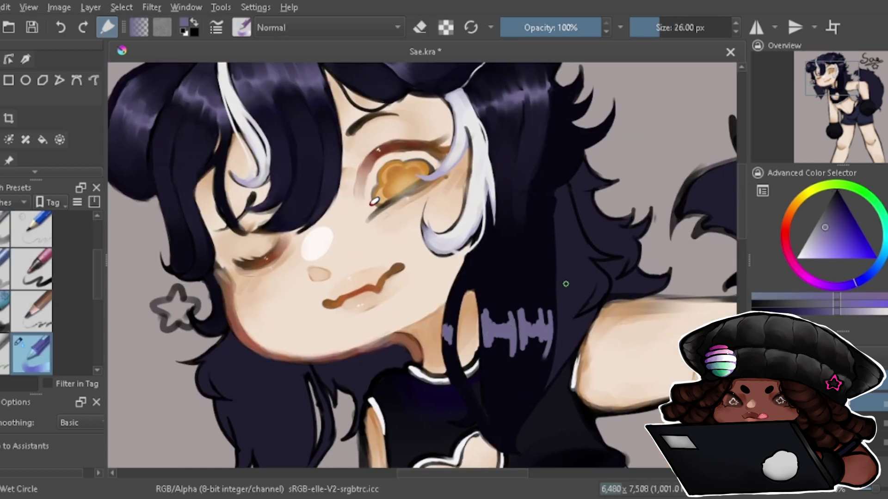
pyautogui.press(']')
pyautogui.press(']')
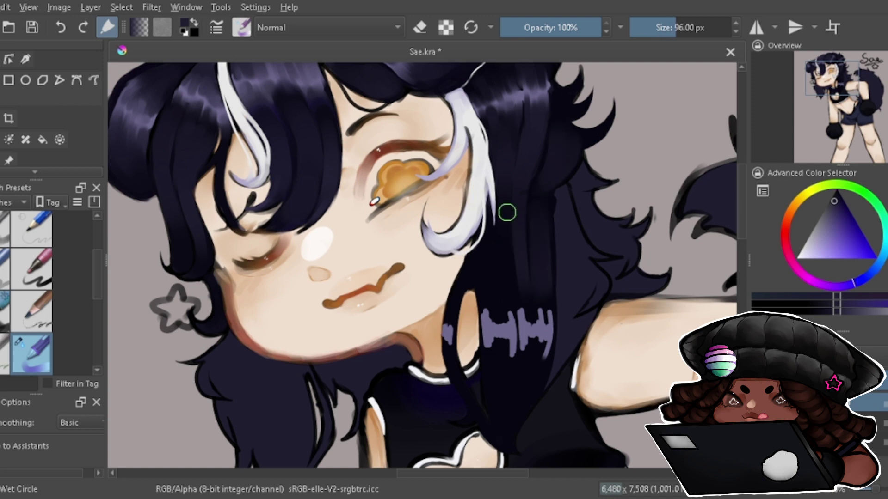
pyautogui.moveTo(506, 212)
pyautogui.mouseDown()
pyautogui.moveTo(497, 324)
pyautogui.moveTo(531, 346)
pyautogui.mouseUp()
pyautogui.press('[')
pyautogui.press('[')
pyautogui.press('[')
pyautogui.press('[')
pyautogui.press('[')
pyautogui.moveTo(504, 310)
pyautogui.mouseDown()
pyautogui.moveTo(508, 356)
pyautogui.moveTo(538, 356)
pyautogui.mouseUp()
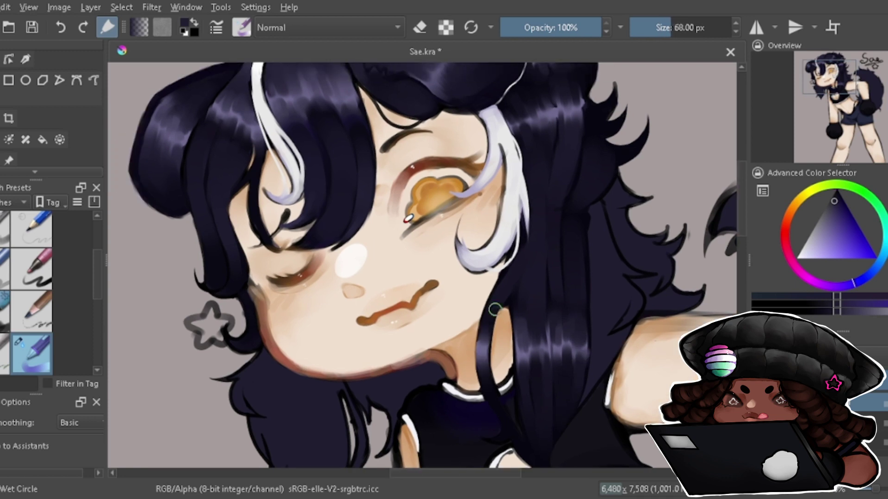
pyautogui.moveTo(481, 333); pyautogui.dragTo(533, 366)
pyautogui.moveTo(479, 220); pyautogui.dragTo(537, 277)
pyautogui.press('[')
pyautogui.press('[')
pyautogui.press('[')
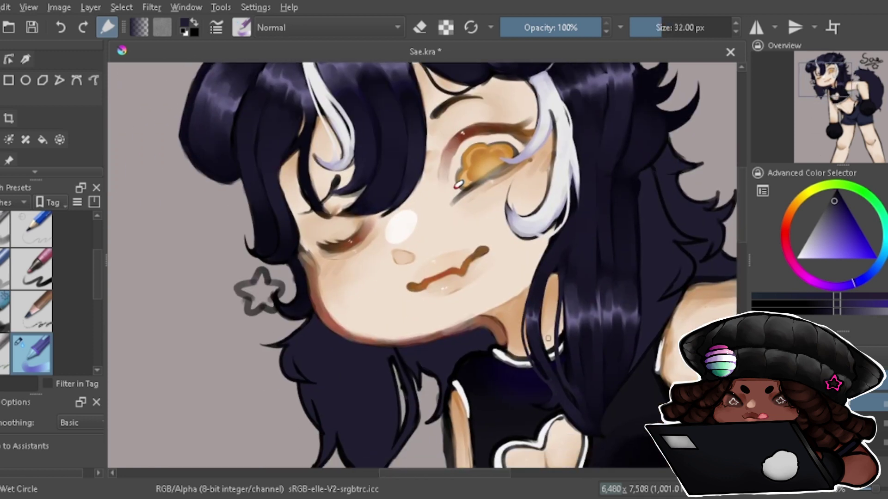
pyautogui.moveTo(548, 339); pyautogui.dragTo(425, 338)
# Pick a light purple shine colour, then the dark navy hair colour.
pyautogui.press('f')
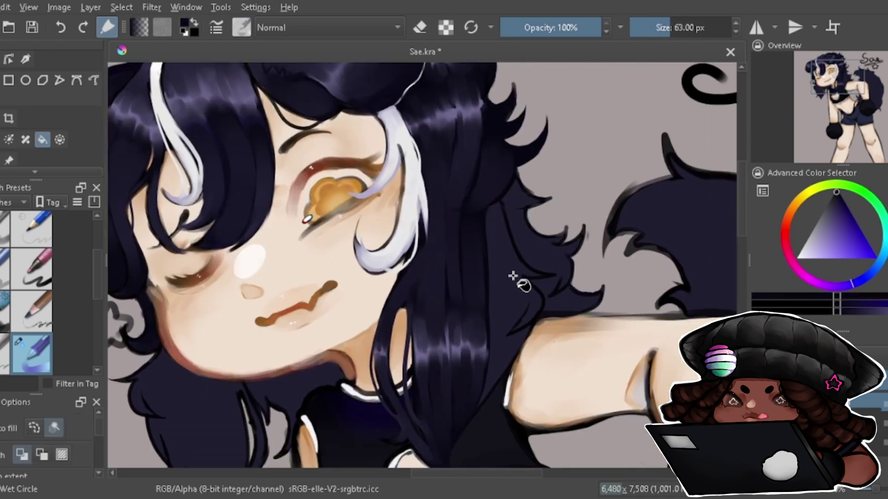
pyautogui.press('b')
pyautogui.press('[')
pyautogui.press('[')
pyautogui.press('[')
pyautogui.keyDown('ctrl'); pyautogui.click(491, 349); pyautogui.keyUp('ctrl')
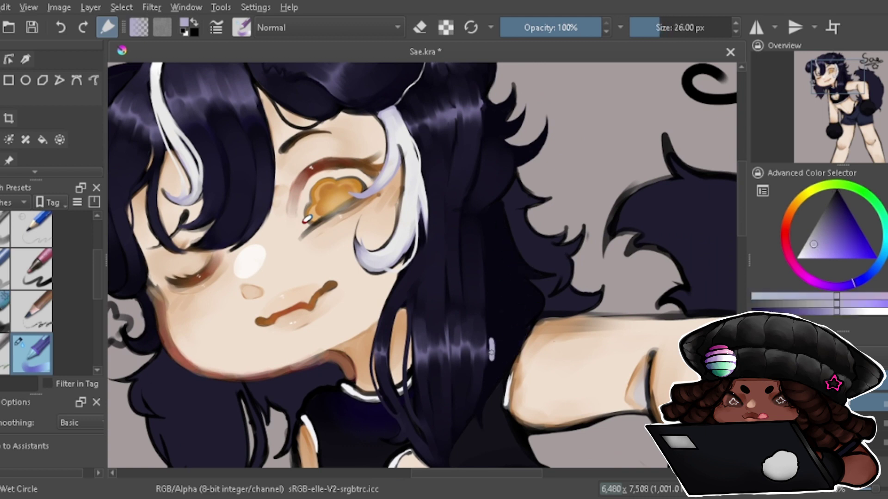
pyautogui.keyDown('ctrl'); pyautogui.click(500, 331); pyautogui.keyUp('ctrl')
pyautogui.press(']')
pyautogui.press(']')
pyautogui.press(']')
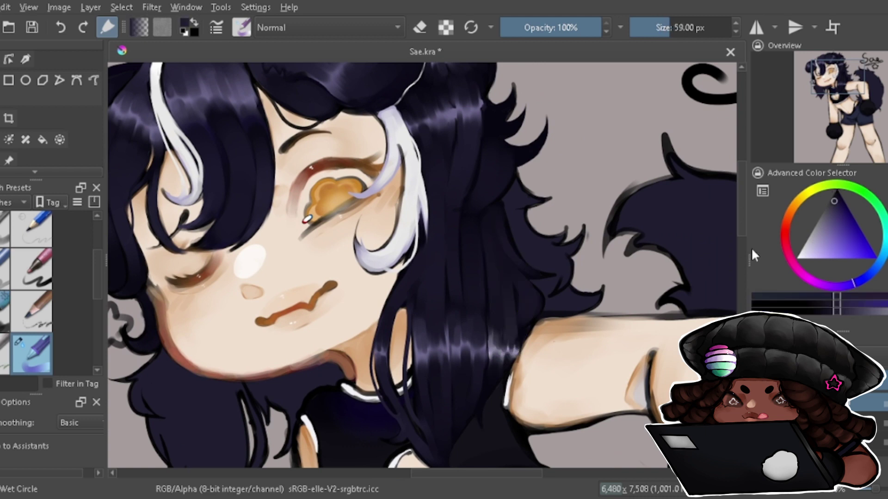
# Paint dark strands into the hair, the lower hair and below the chin.
pyautogui.press('d')
pyautogui.press('[')
pyautogui.press('[')
pyautogui.press('[')
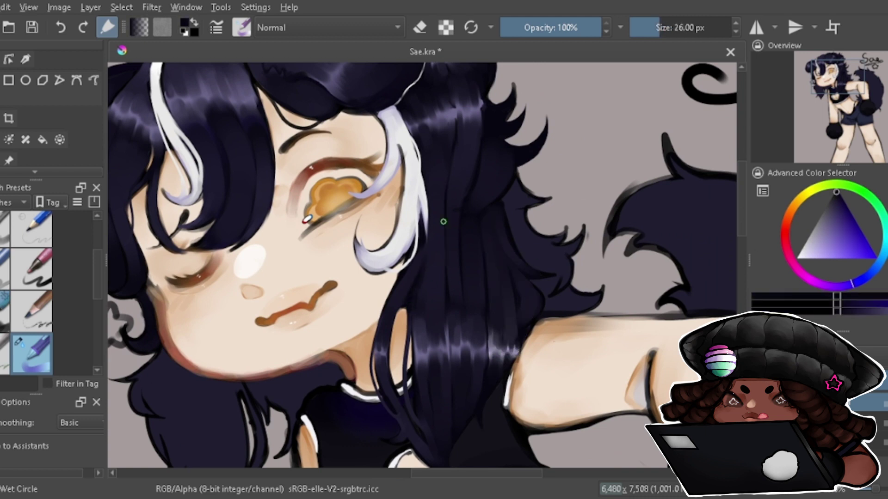
pyautogui.press('e')
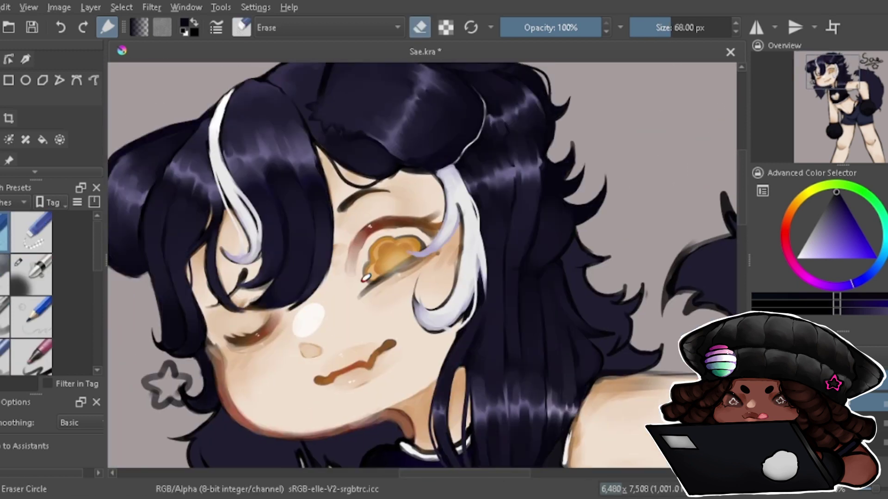
pyautogui.press('/')
pyautogui.moveTo(539, 255)
pyautogui.mouseDown()
pyautogui.moveTo(539, 265)
pyautogui.moveTo(481, 238)
pyautogui.mouseUp()
pyautogui.press(']')
pyautogui.press(']')
pyautogui.press(']')
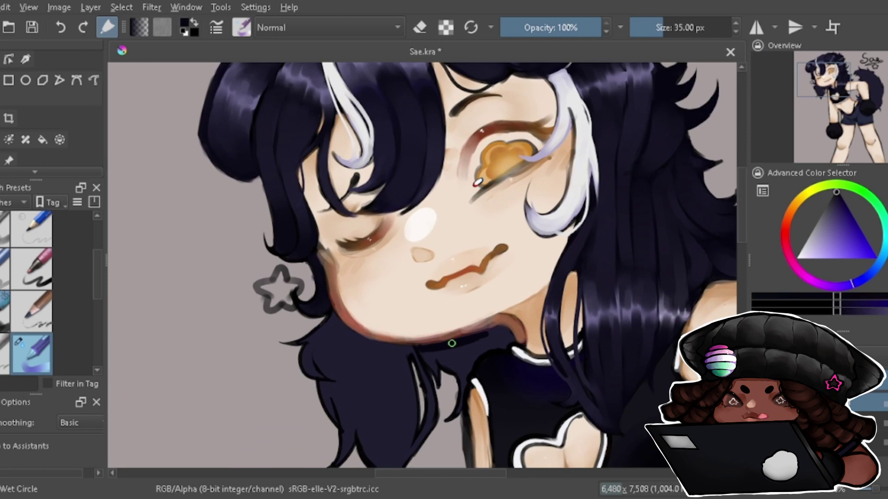
pyautogui.moveTo(444, 369); pyautogui.dragTo(379, 348)
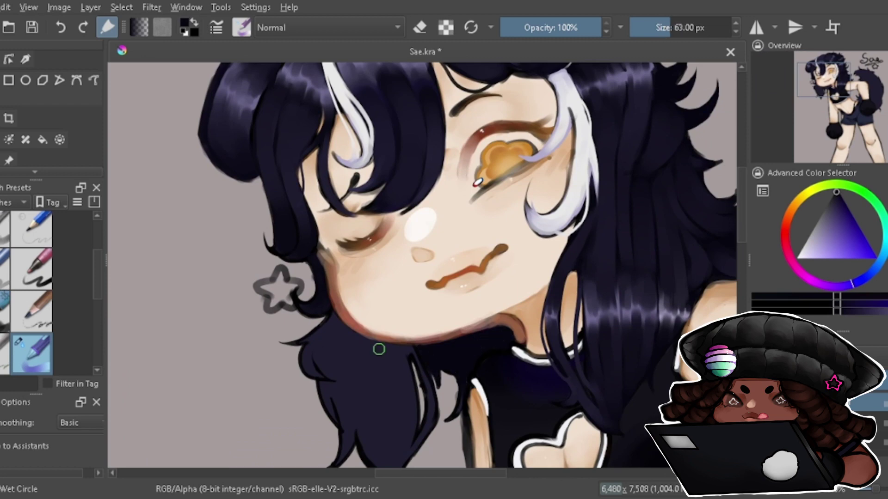
pyautogui.moveTo(356, 299)
pyautogui.mouseDown()
pyautogui.moveTo(398, 370)
pyautogui.moveTo(471, 287)
pyautogui.mouseUp()
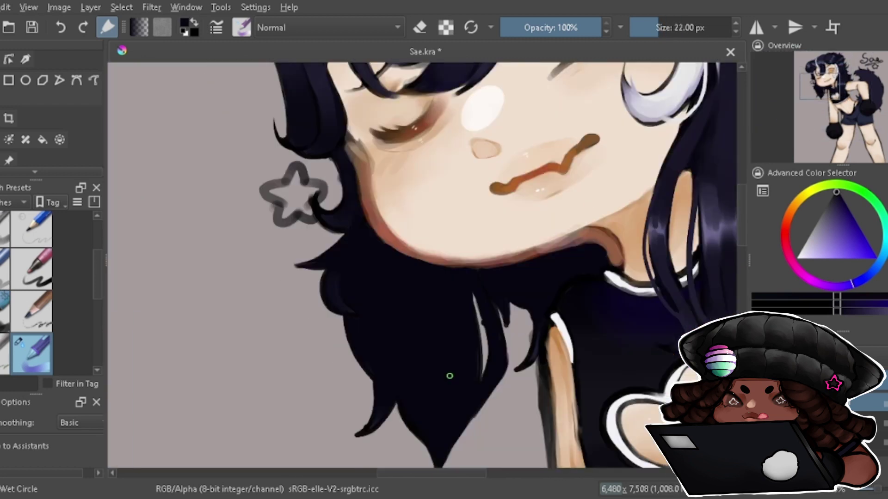
# Paint purple shine streaks on the lower hair and erase to clean the tail edge.
pyautogui.moveTo(352, 282)
pyautogui.mouseDown()
pyautogui.moveTo(498, 340)
pyautogui.moveTo(453, 370)
pyautogui.mouseUp()
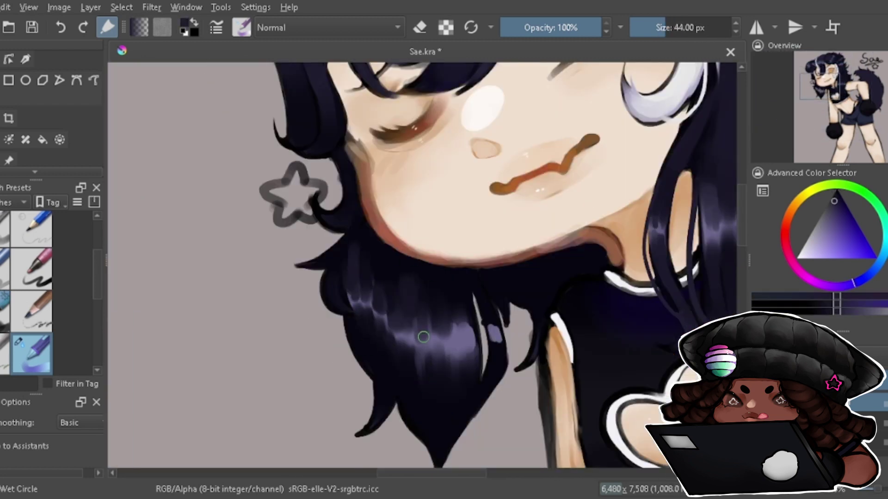
pyautogui.press('e')
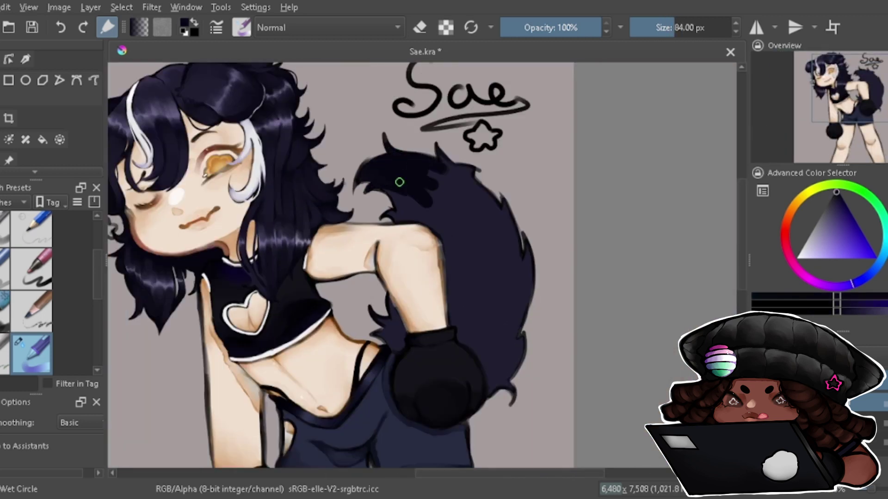
pyautogui.moveTo(437, 172); pyautogui.dragTo(516, 384)
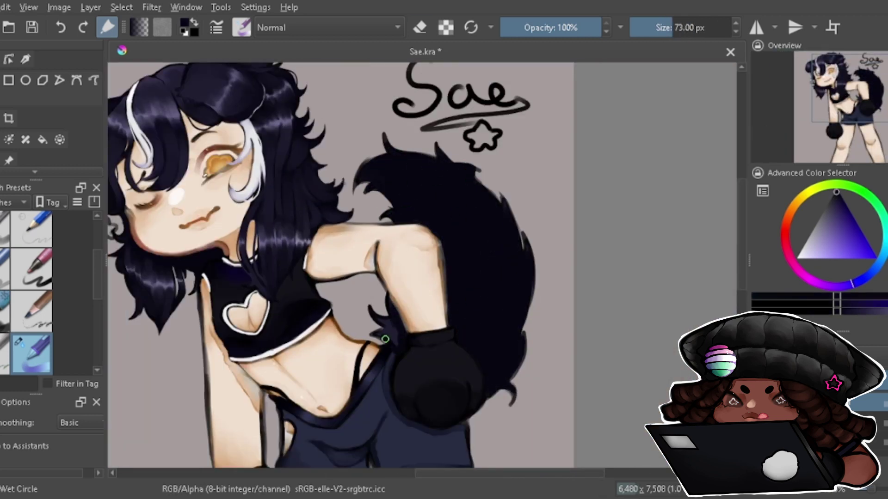
pyautogui.scroll(2, 377, 267)
pyautogui.press('[')
pyautogui.press('[')
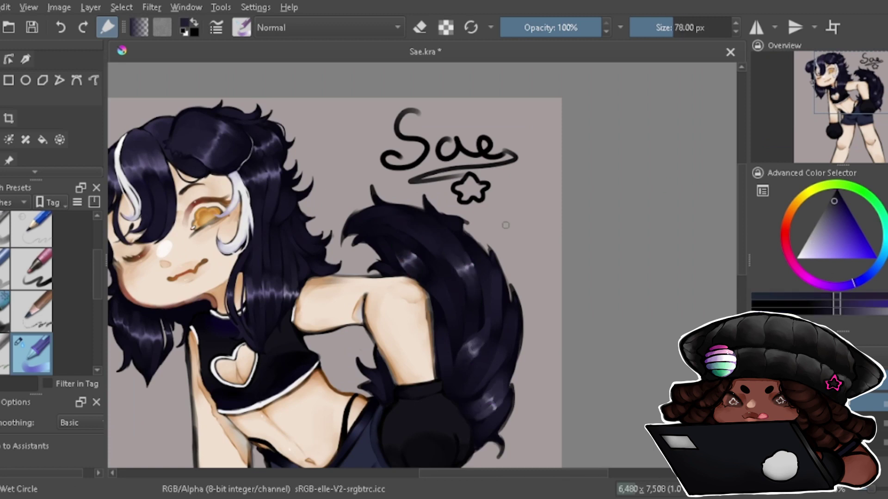
pyautogui.scroll(-4, 505, 225)
pyautogui.press('/')
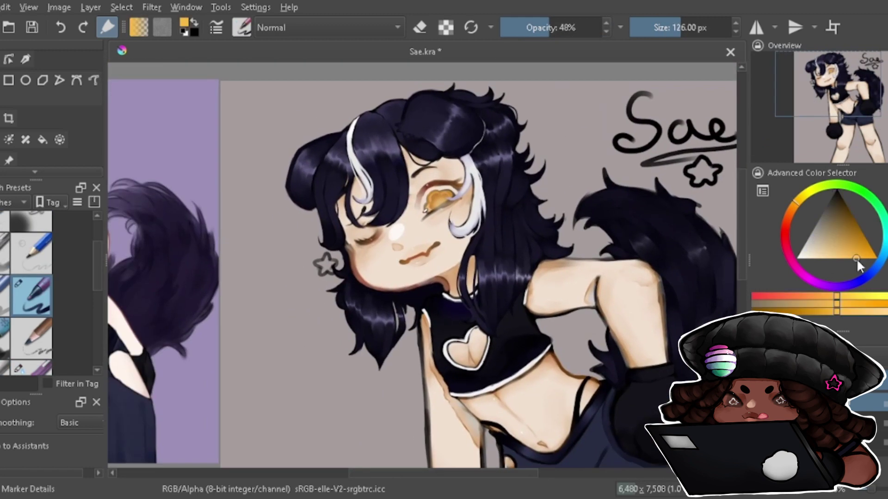
# Paint the star earring yellow-orange and erase stray marks around it.
pyautogui.scroll(5, 334, 276)
pyautogui.moveTo(324, 241); pyautogui.dragTo(335, 276)
pyautogui.press('e')
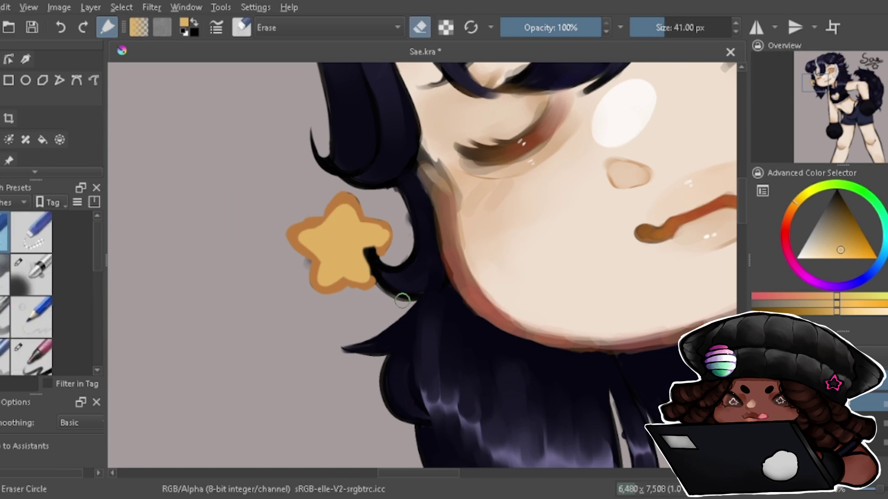
pyautogui.scroll(-5, 397, 301)
# Bucket-fill the background behind Sae with purple.
pyautogui.keyDown('ctrl'); pyautogui.click(457, 260); pyautogui.keyUp('ctrl')
pyautogui.press('/')
pyautogui.scroll(-5, 458, 259)
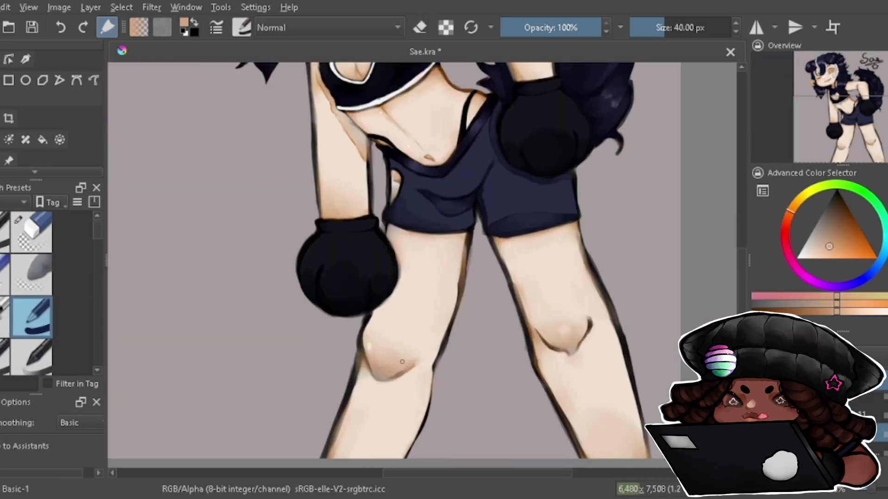
pyautogui.keyDown('ctrl'); pyautogui.scroll(-2, 463, 259); pyautogui.keyUp('ctrl')
pyautogui.keyDown('ctrl'); pyautogui.scroll(2, 528, 122); pyautogui.keyUp('ctrl')
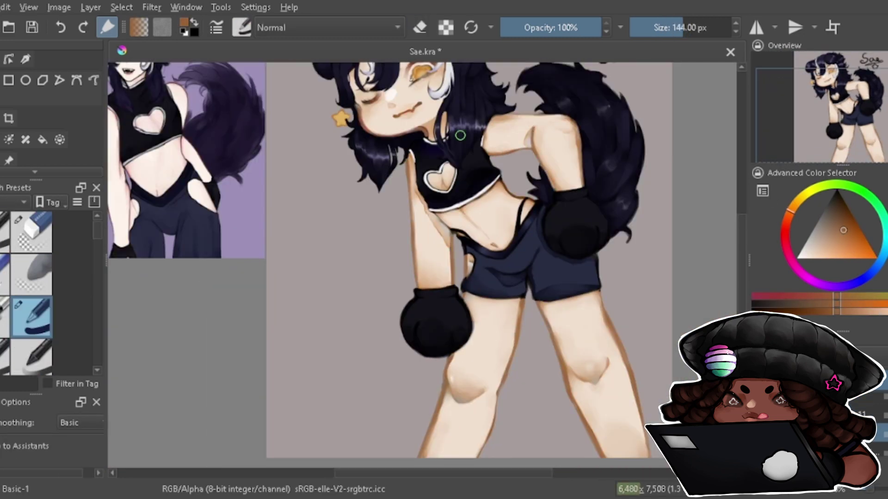
pyautogui.scroll(-5, 460, 135)
pyautogui.keyDown('ctrl'); pyautogui.click(194, 139); pyautogui.keyUp('ctrl')
# Draw a dark purple rectangular border around the drawing and tidy it with the eraser.
pyautogui.hotkey('shift', 'BackSpace')
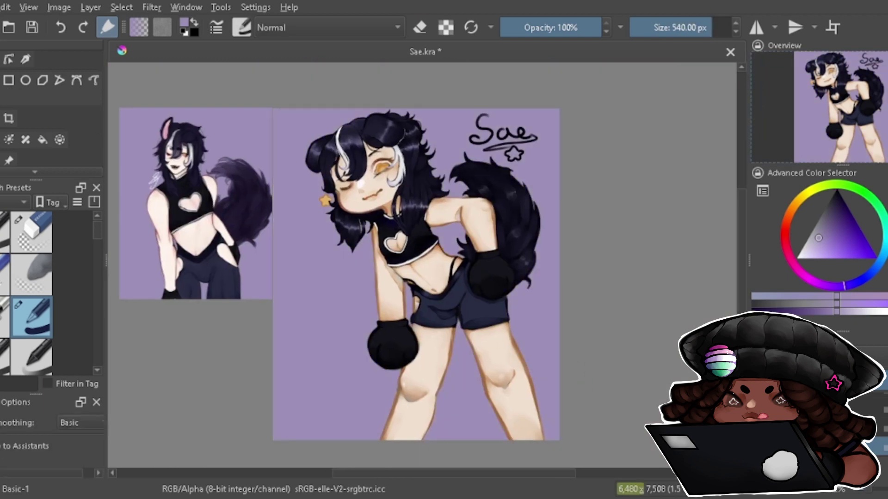
pyautogui.click(9, 80)
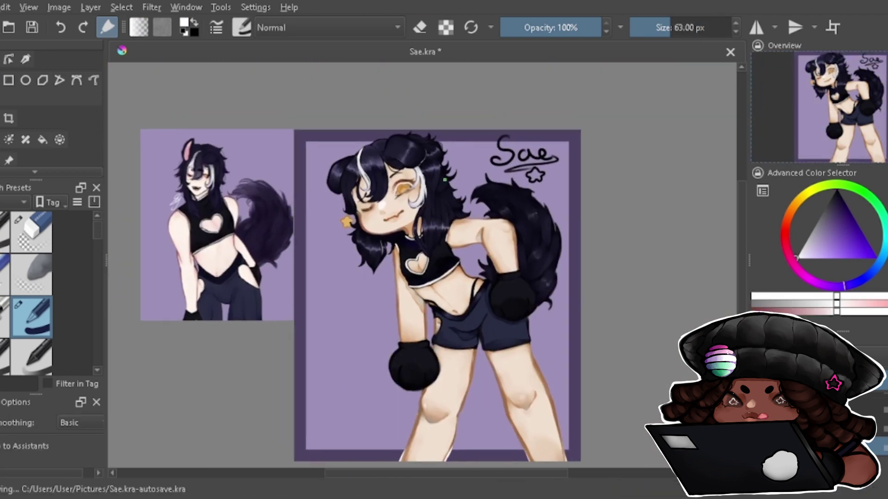
pyautogui.scroll(5, 435, 205)
pyautogui.press('e')
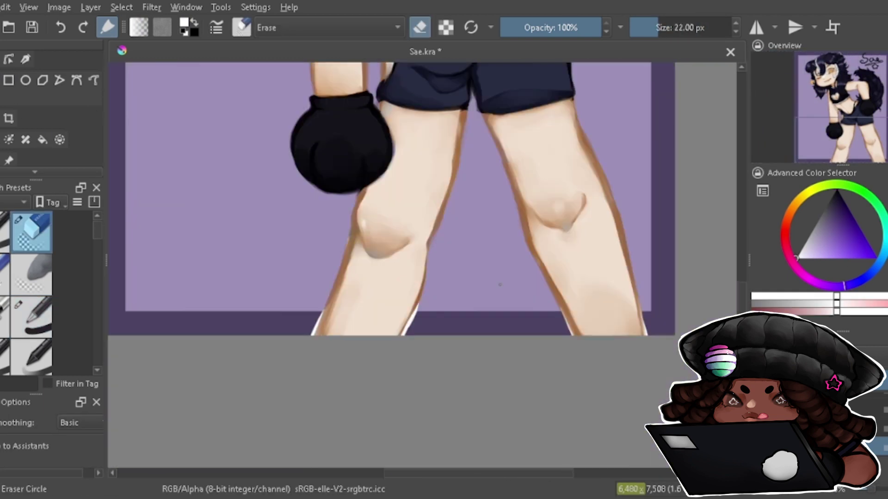
pyautogui.scroll(-5, 421, 263)
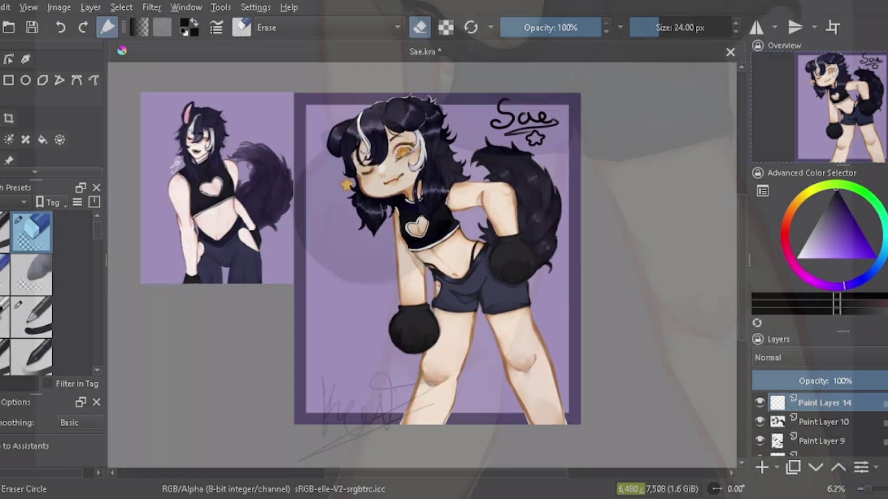